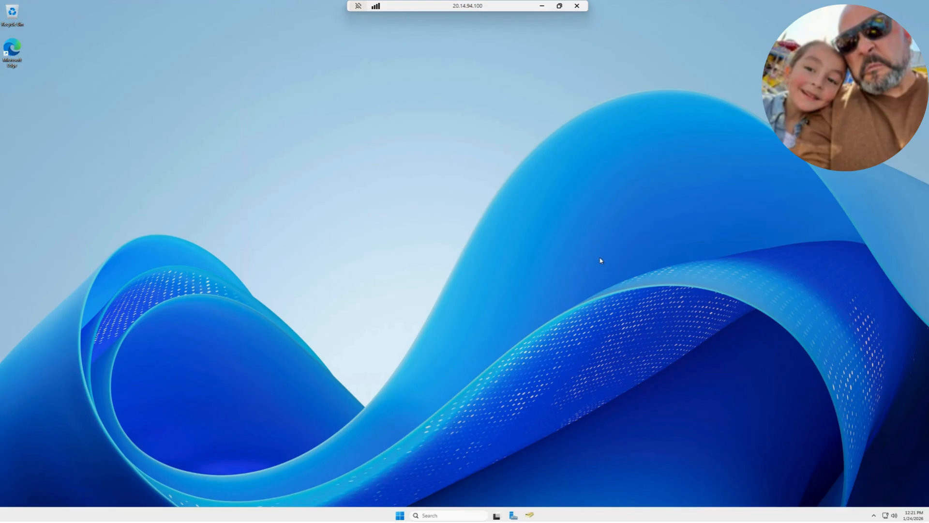
Open File Explorer on the server and check which drives are listed under This PC, including the C: drive
{"action": "left_click", "coordinate": [443, 516]}
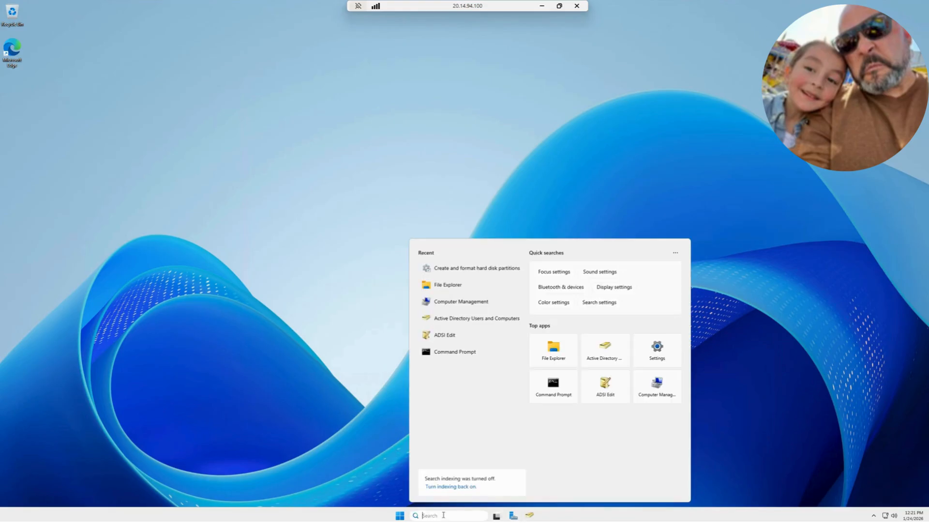
{"action": "type", "text": "file"}
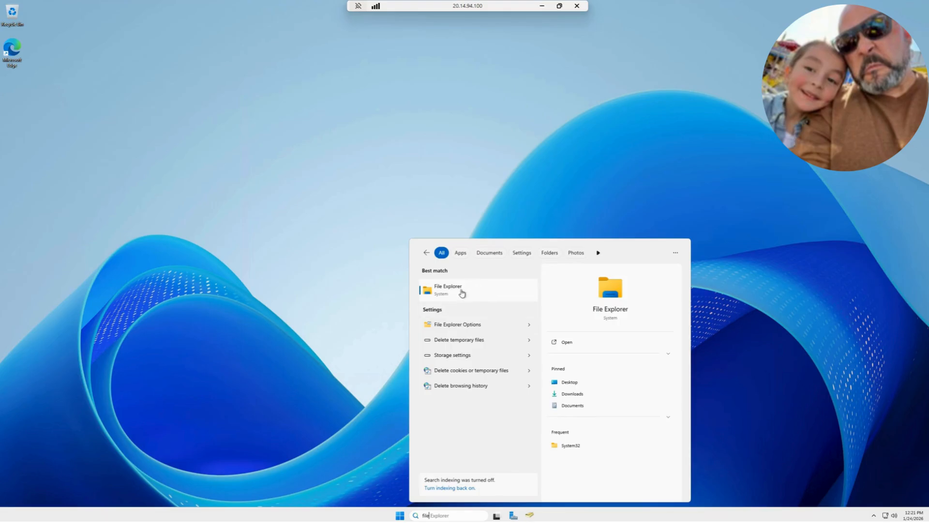
{"action": "left_click", "coordinate": [454, 294]}
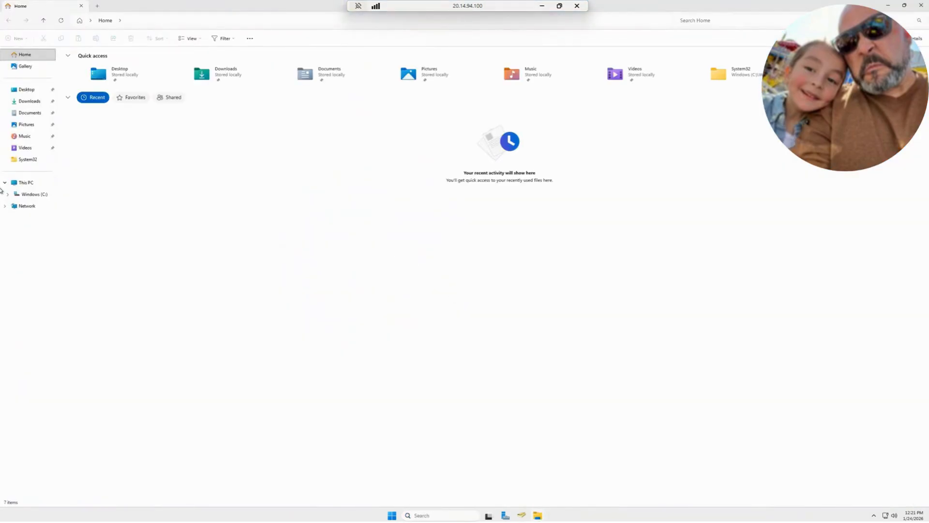
{"action": "left_click", "coordinate": [26, 182]}
{"action": "left_click", "coordinate": [29, 194]}
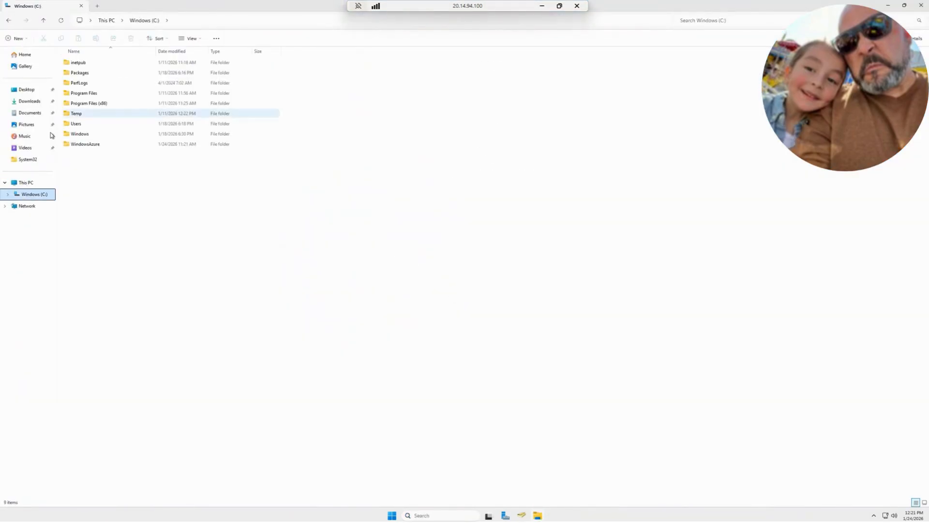
{"action": "left_click", "coordinate": [26, 182]}
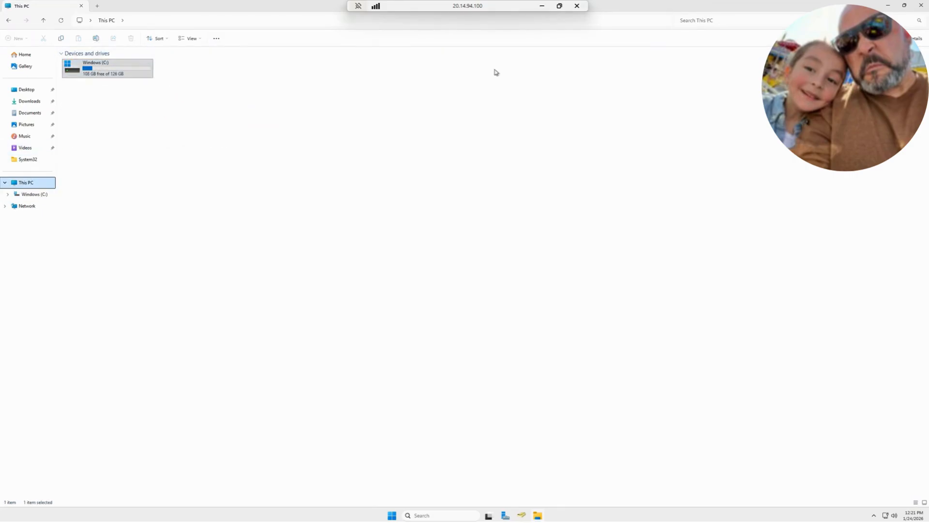
{"action": "left_click", "coordinate": [106, 72]}
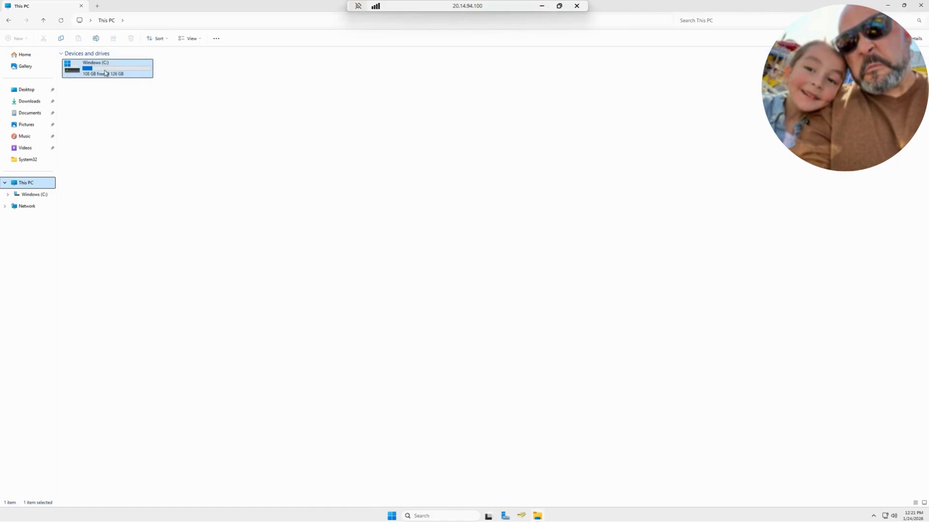
{"action": "left_click", "coordinate": [885, 6]}
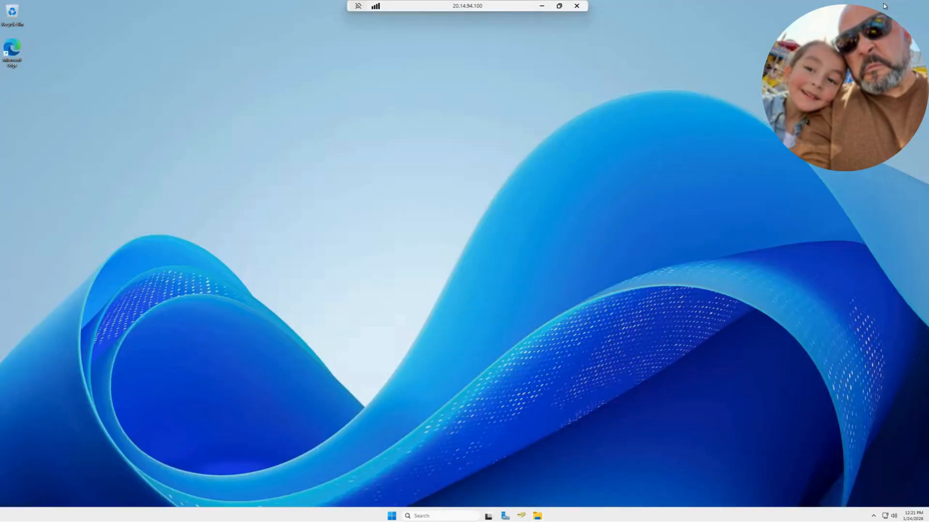
Switch to the Azure portal and open the Disks settings of the DC3-AZ virtual machine
{"action": "left_click", "coordinate": [542, 7]}
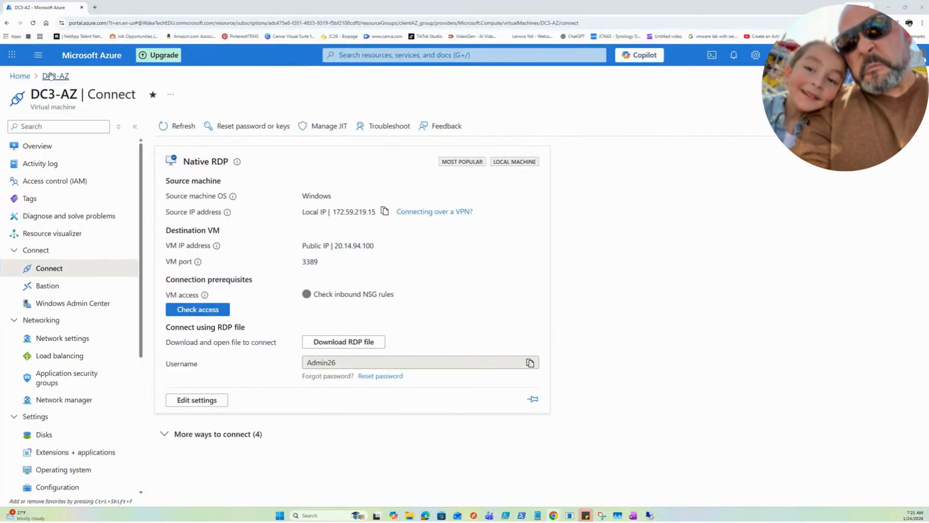
{"action": "left_click", "coordinate": [20, 76]}
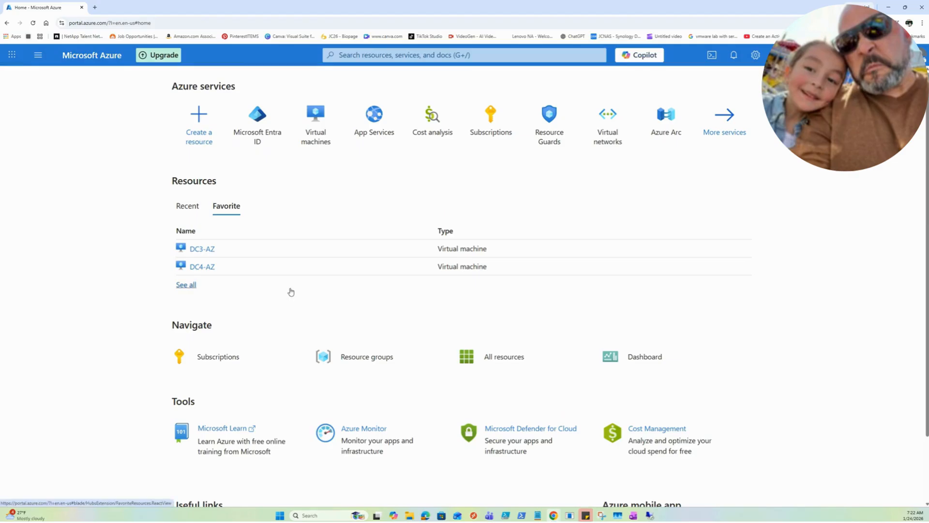
{"action": "left_click", "coordinate": [202, 251]}
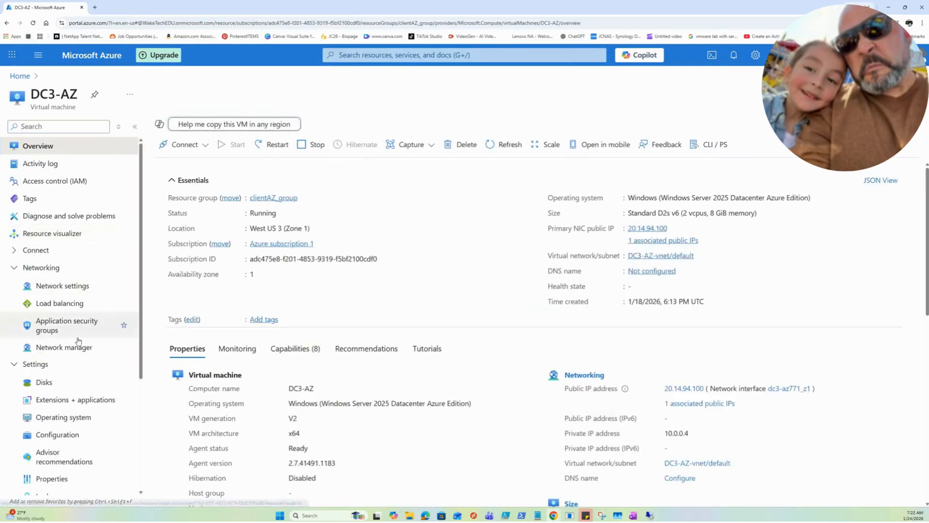
{"action": "scroll", "coordinate": [43, 353], "scroll_direction": "down", "scroll_amount": 2}
{"action": "left_click", "coordinate": [43, 309]}
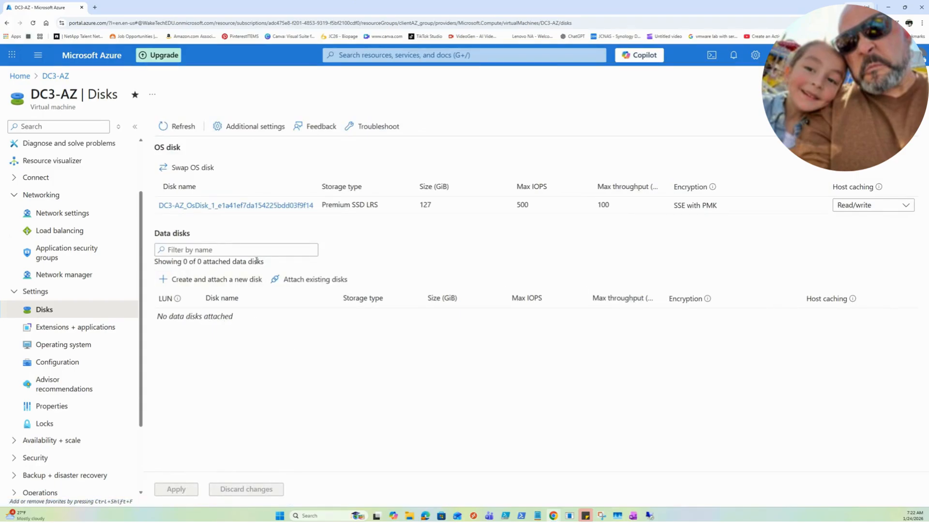
Add a new data disk to the virtual machine, named WSUS with a size of 20 GiB
{"action": "left_click", "coordinate": [223, 281]}
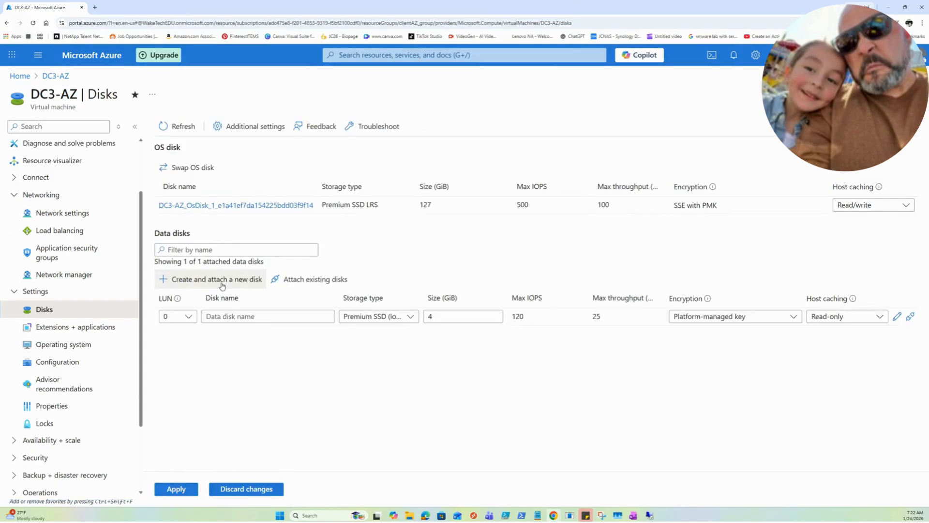
{"action": "left_click", "coordinate": [234, 316]}
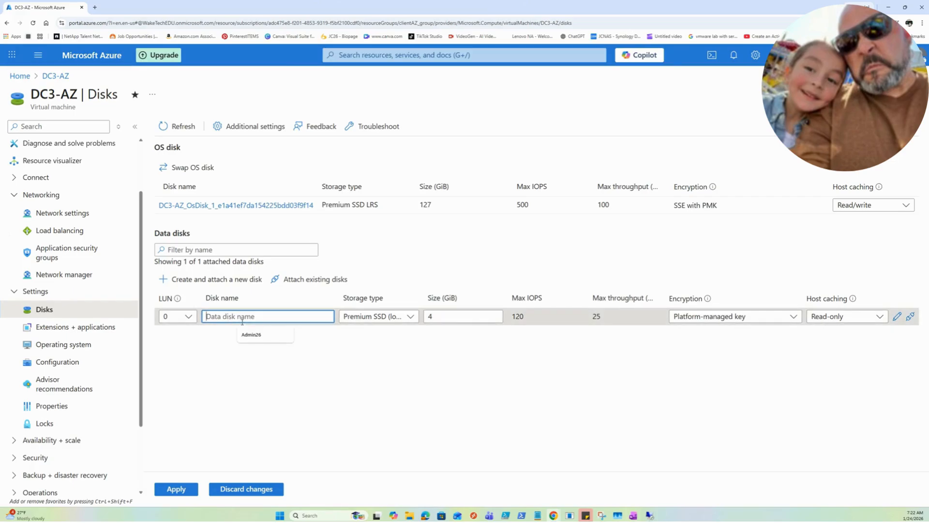
{"action": "type", "text": "WSUS"}
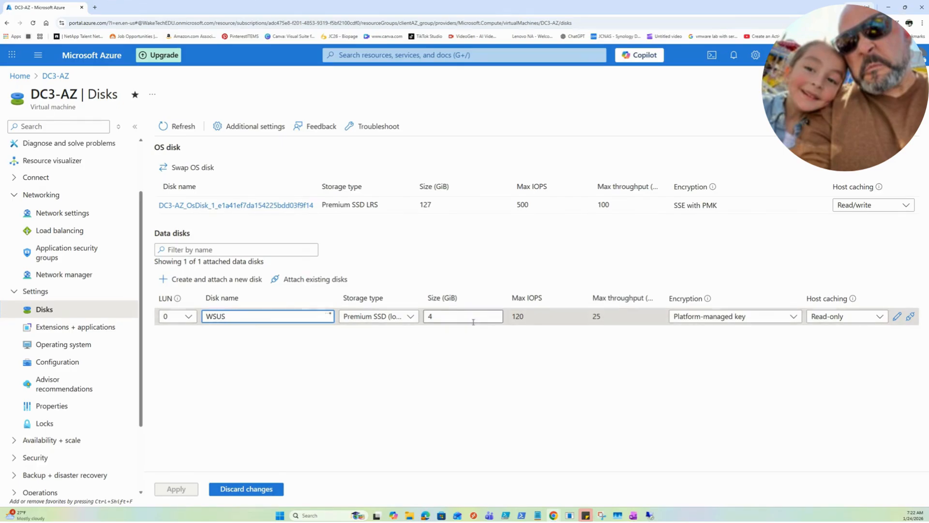
{"action": "left_click", "coordinate": [457, 316]}
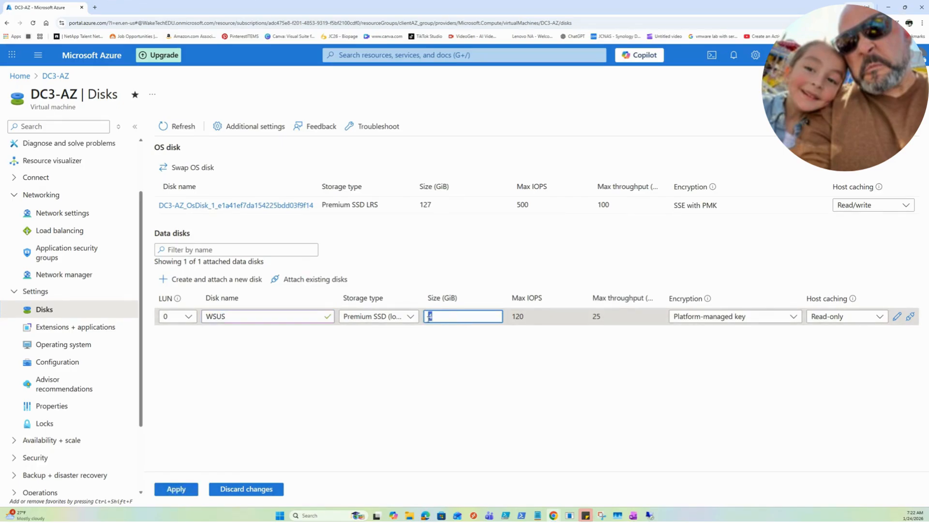
{"action": "type", "text": "20"}
Set the WSUS data disk's host caching to None and apply the disk changes
{"action": "left_click", "coordinate": [837, 317]}
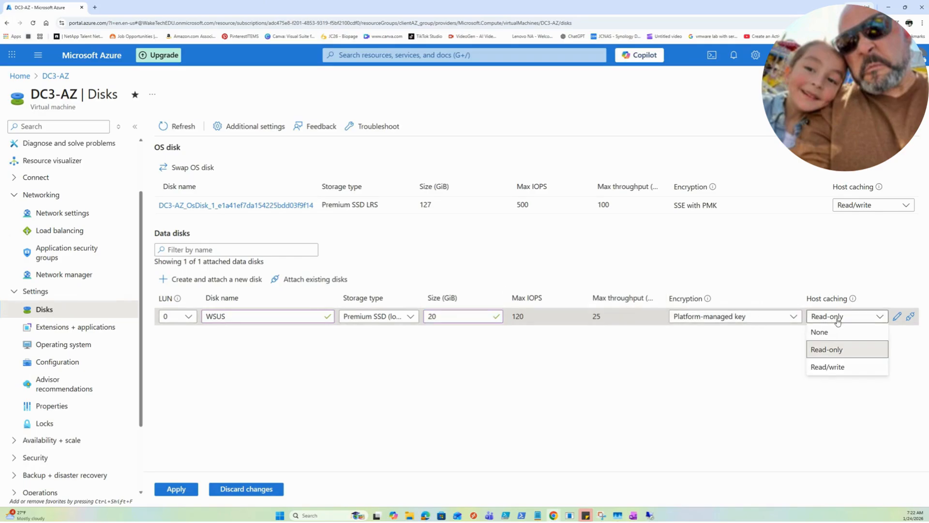
{"action": "left_click", "coordinate": [703, 388]}
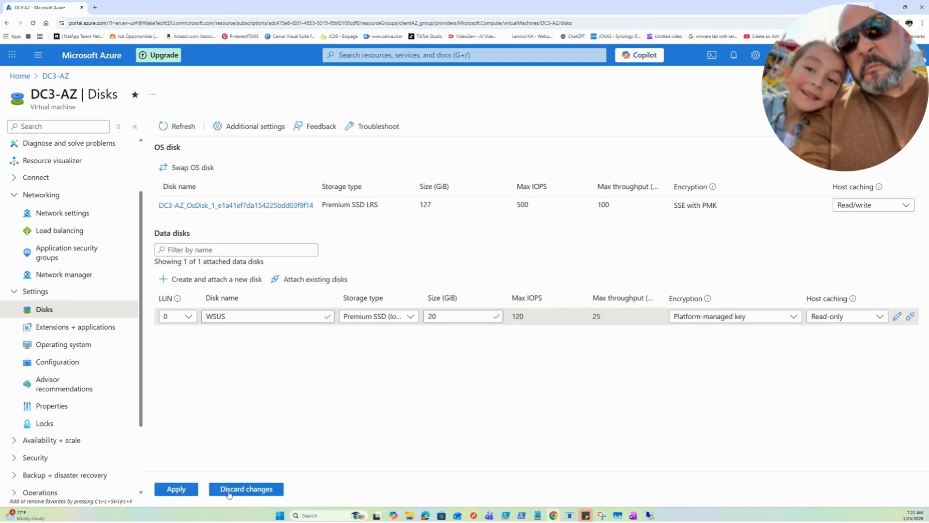
{"action": "left_click", "coordinate": [846, 316]}
{"action": "left_click", "coordinate": [820, 332]}
{"action": "left_click", "coordinate": [176, 489]}
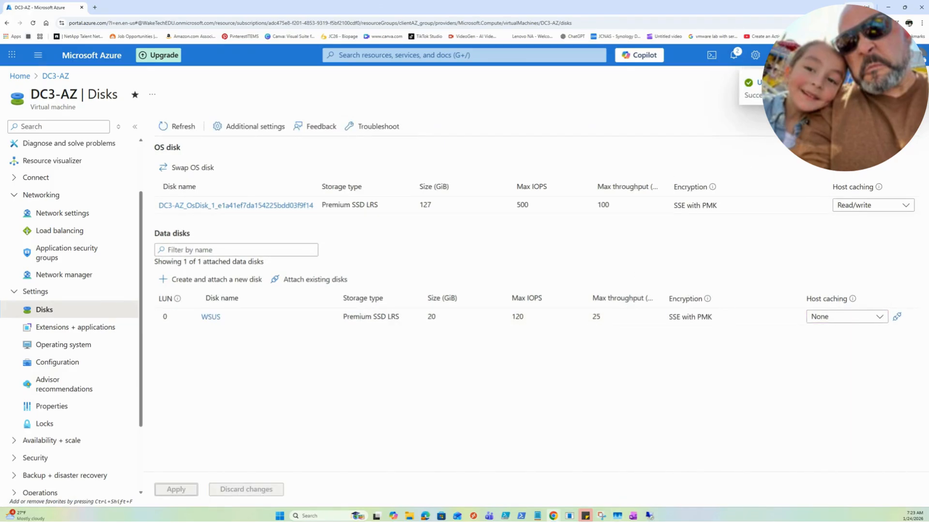
Switch back to the DC3-AZ remote desktop session, open Disk Management and initialize Disk 1 with the GPT partition style
{"action": "left_click", "coordinate": [887, 8]}
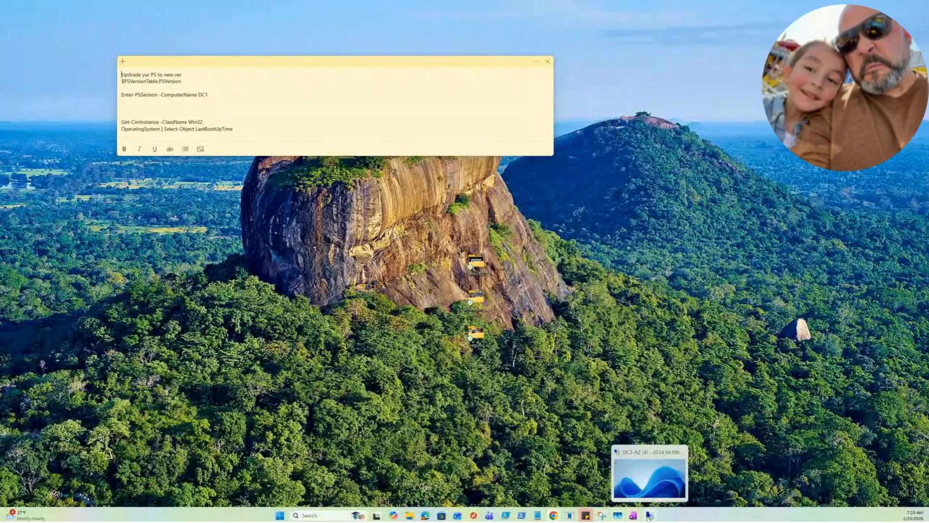
{"action": "left_click", "coordinate": [644, 498]}
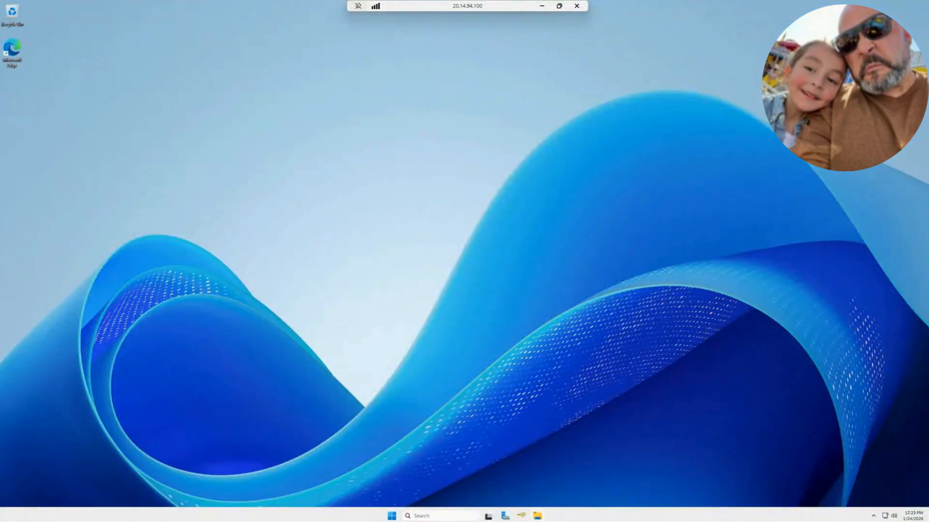
{"action": "left_click", "coordinate": [448, 516]}
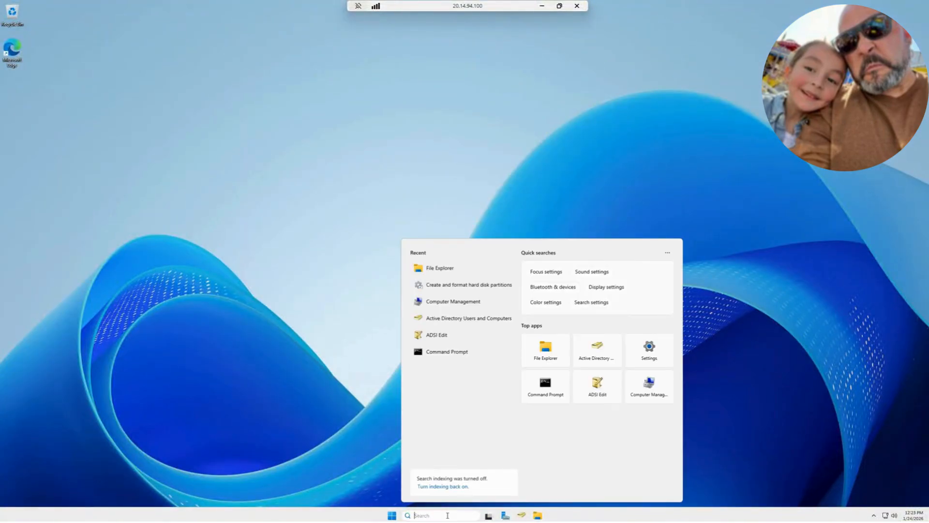
{"action": "type", "text": "dis"}
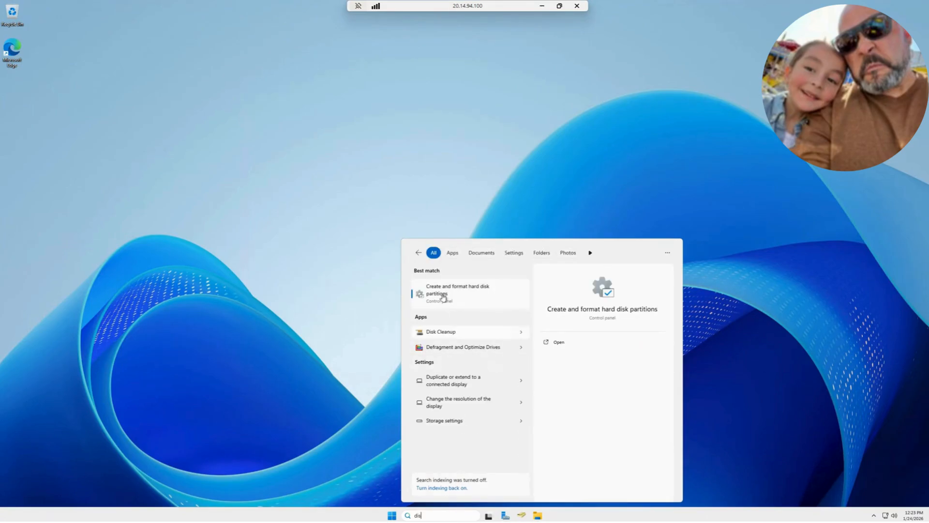
{"action": "left_click", "coordinate": [442, 292]}
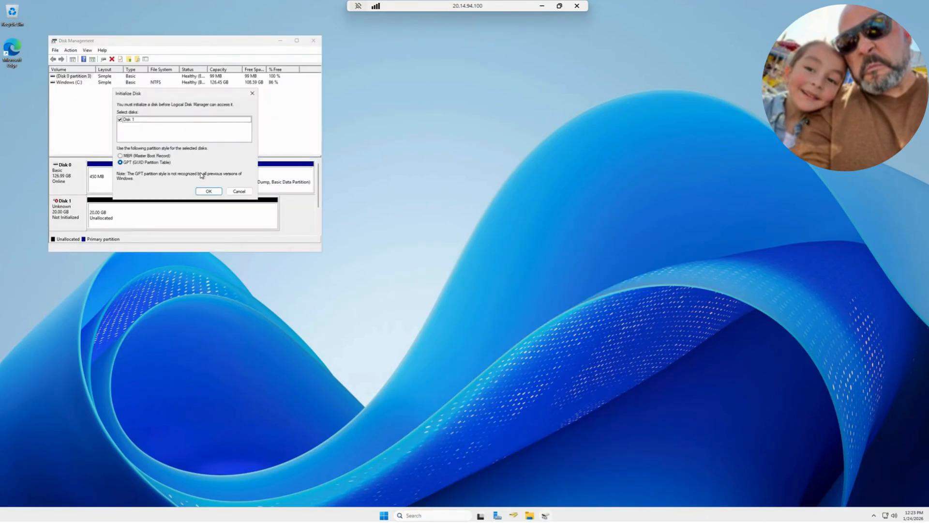
{"action": "left_click", "coordinate": [212, 191]}
Set up a new simple volume on Disk 1's unallocated space, using the full 20462 MB and drive letter D
{"action": "left_click_drag", "start_coordinate": [230, 41], "coordinate": [561, 98]}
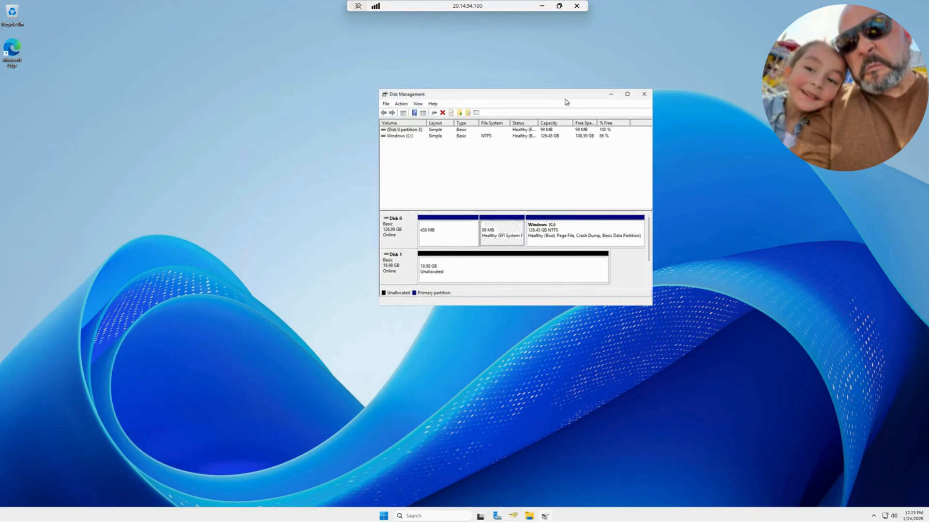
{"action": "double_click", "coordinate": [560, 99]}
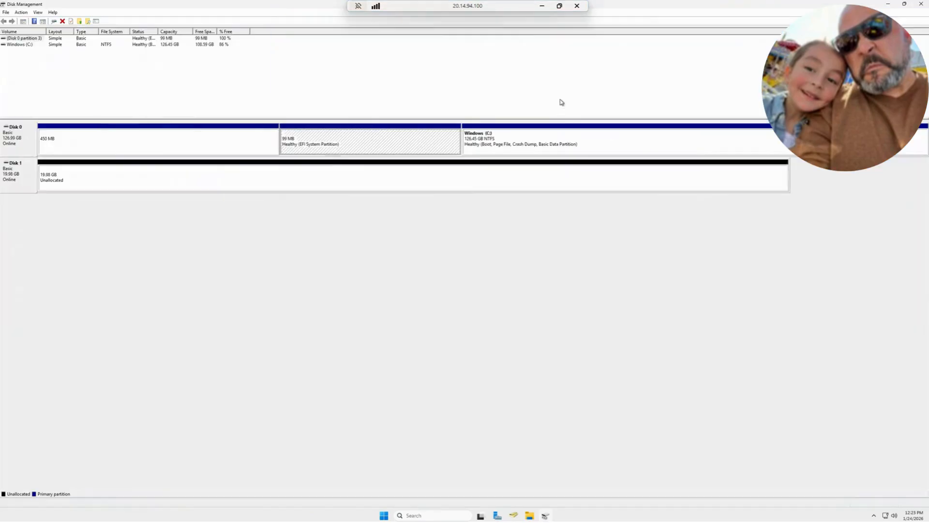
{"action": "right_click", "coordinate": [128, 184]}
{"action": "left_click", "coordinate": [154, 187]}
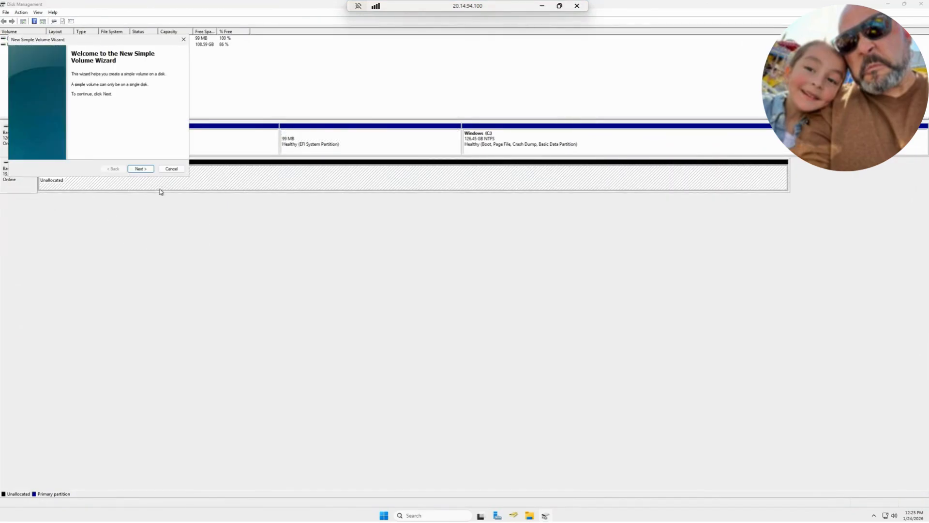
{"action": "left_click", "coordinate": [141, 169]}
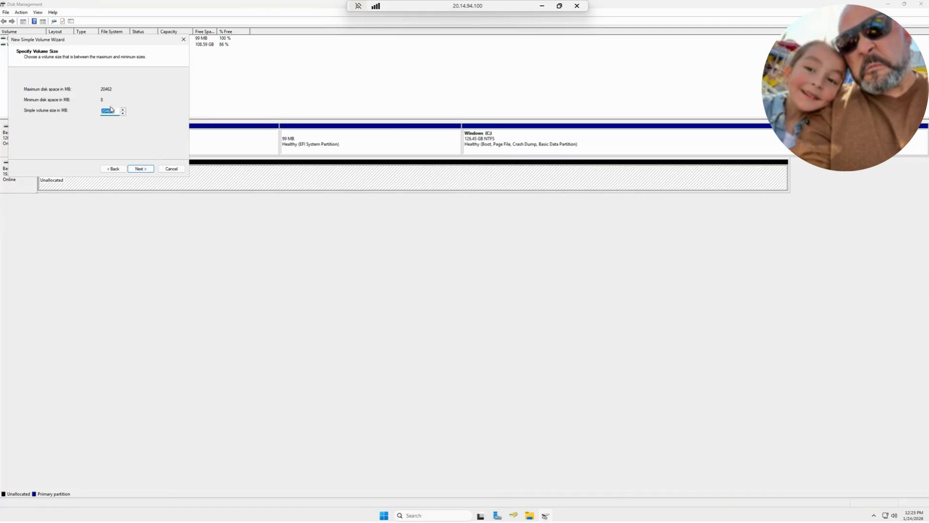
{"action": "left_click", "coordinate": [141, 171]}
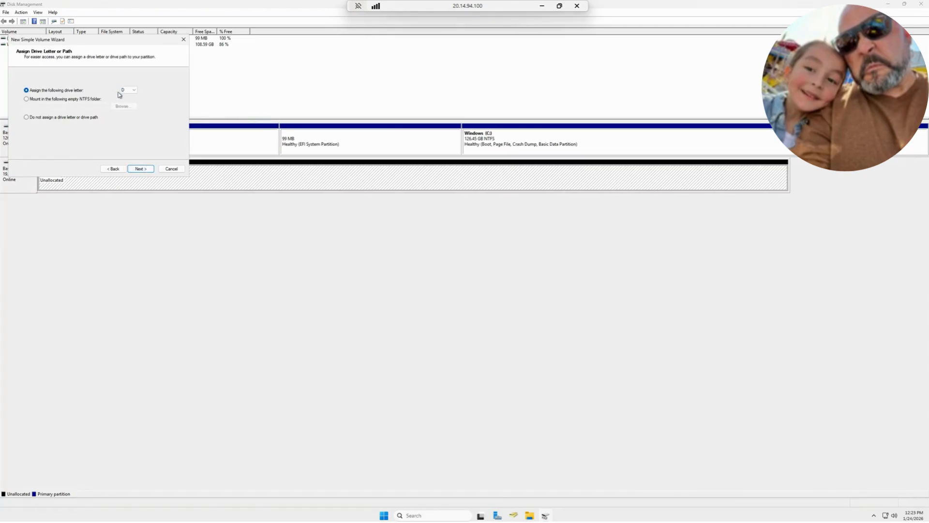
{"action": "left_click", "coordinate": [141, 169]}
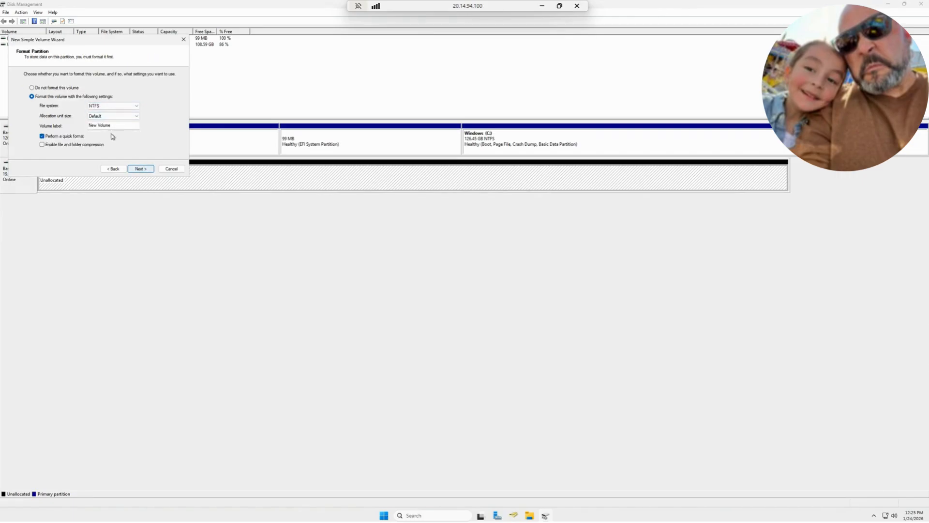
Label the new volume WSUS and create it with an NTFS quick format, leaving Disk Management minimized
{"action": "left_click_drag", "start_coordinate": [113, 125], "coordinate": [71, 127]}
{"action": "type", "text": "WSUS"}
{"action": "left_click", "coordinate": [149, 169]}
{"action": "left_click", "coordinate": [149, 170]}
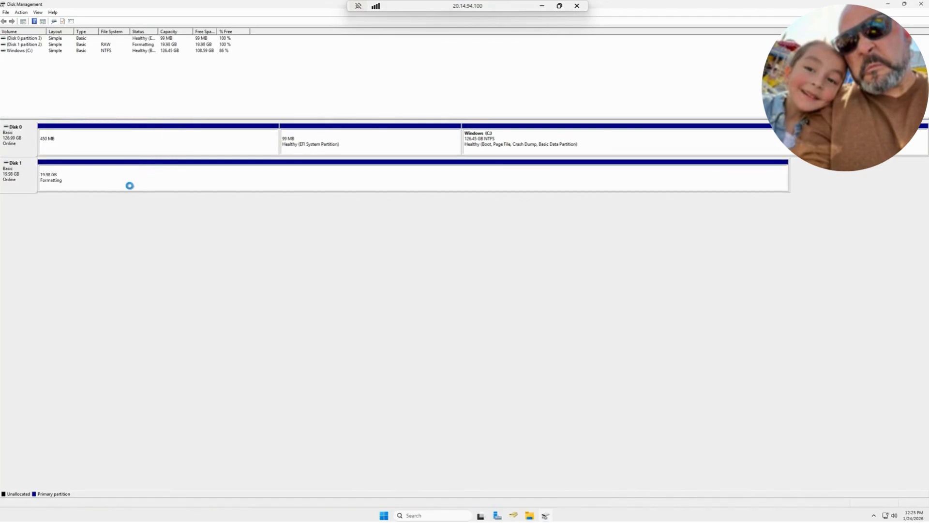
{"action": "left_click", "coordinate": [890, 6]}
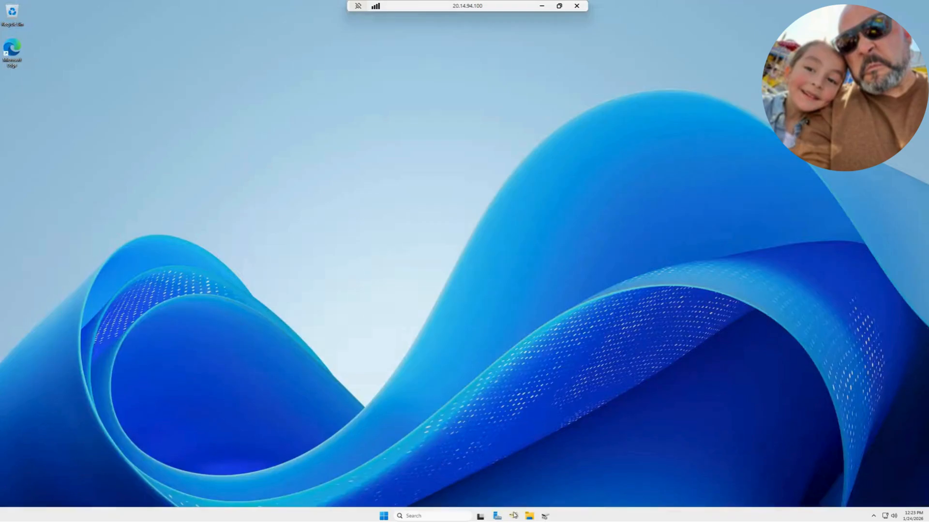
Inspect the new WSUS (D:) drive and its contents in File Explorer, then minimize the window
{"action": "left_click", "coordinate": [529, 516]}
{"action": "left_click", "coordinate": [274, 158]}
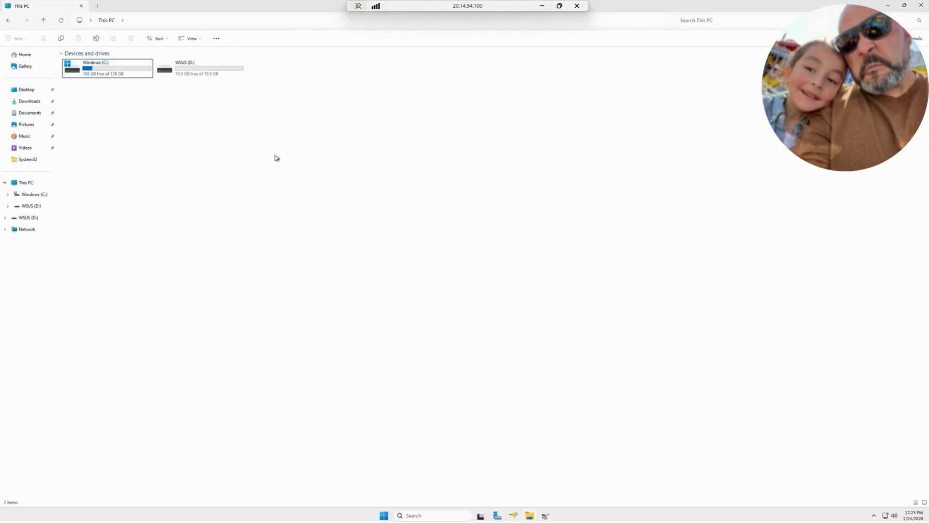
{"action": "right_click", "coordinate": [276, 160]}
{"action": "double_click", "coordinate": [203, 68]}
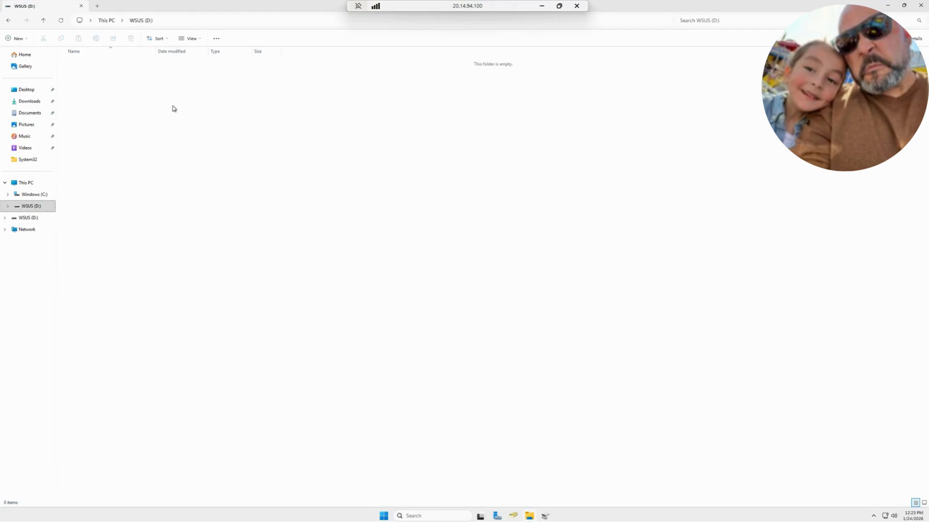
{"action": "left_click", "coordinate": [8, 21]}
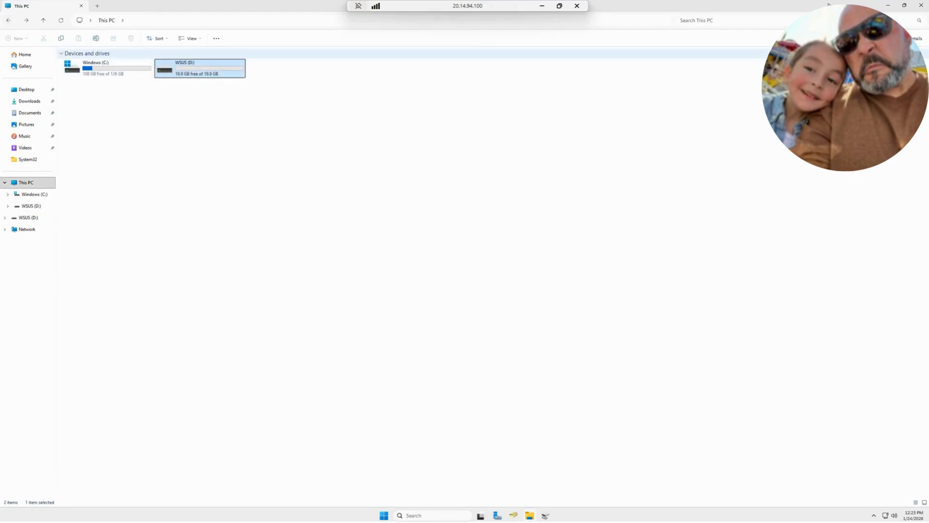
{"action": "left_click_drag", "start_coordinate": [741, 6], "coordinate": [572, 207]}
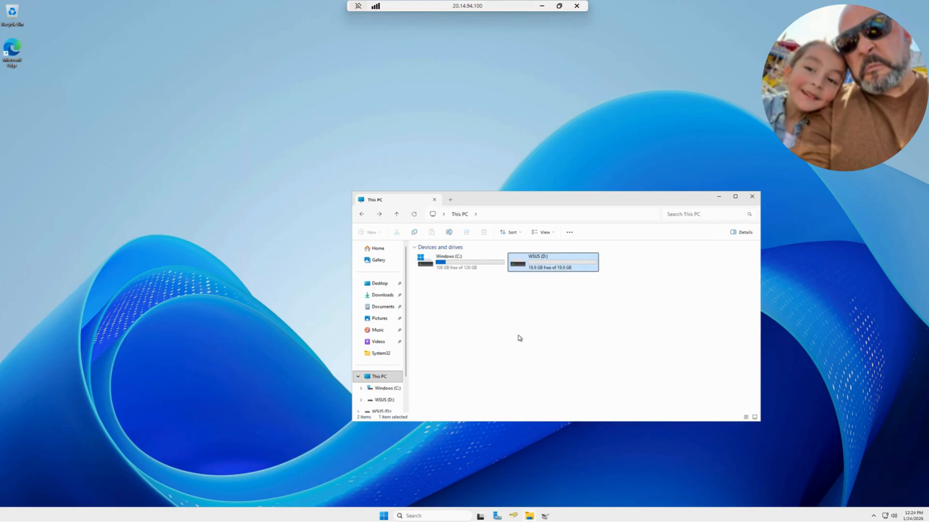
{"action": "left_click", "coordinate": [721, 197]}
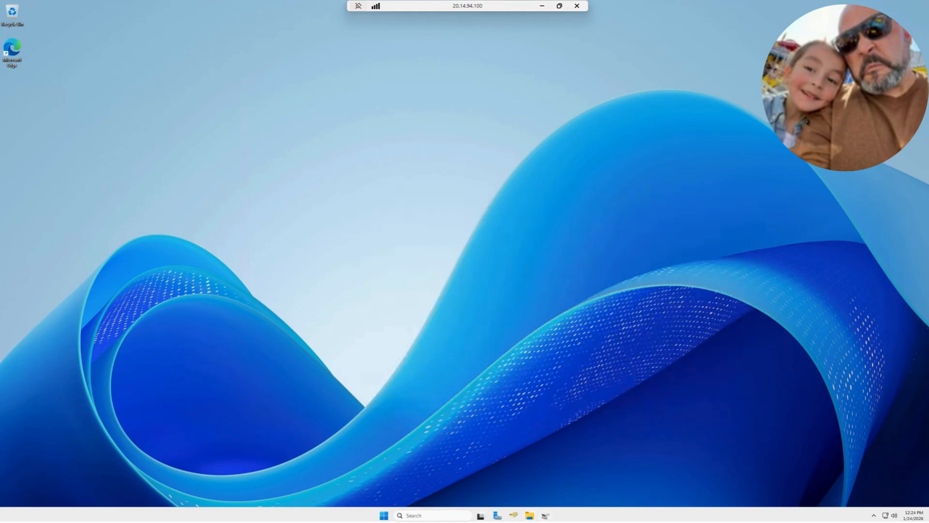
Start adding roles and features from Server Manager, using role-based or feature-based installation on the DC3-AZ server
{"action": "left_click", "coordinate": [497, 516]}
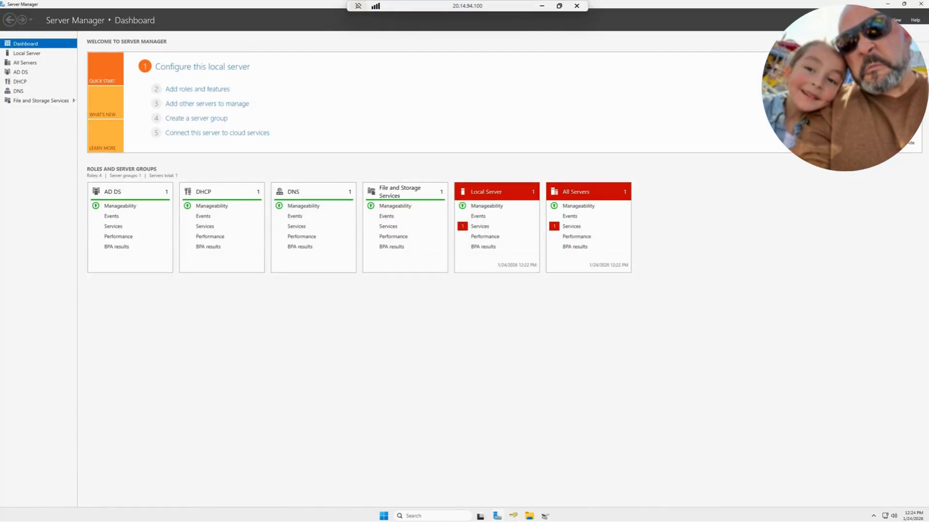
{"action": "left_click", "coordinate": [873, 37]}
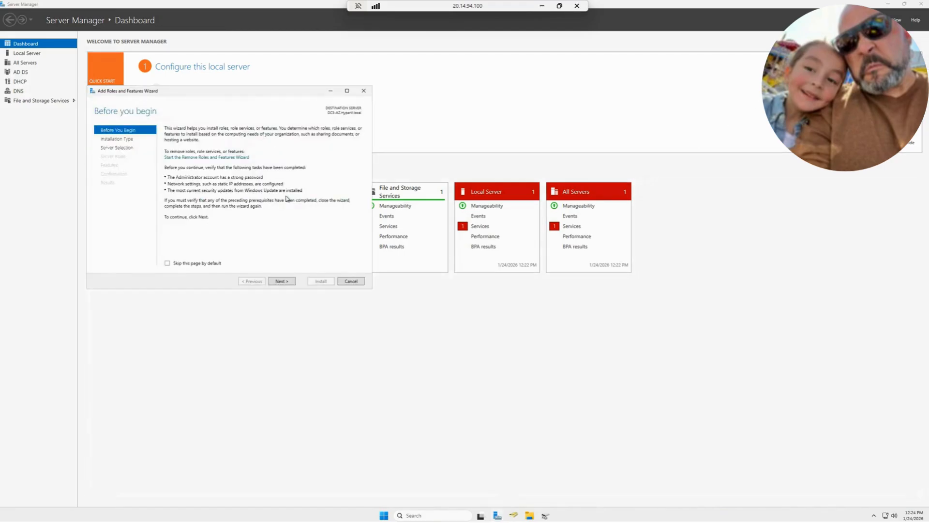
{"action": "left_click", "coordinate": [282, 282]}
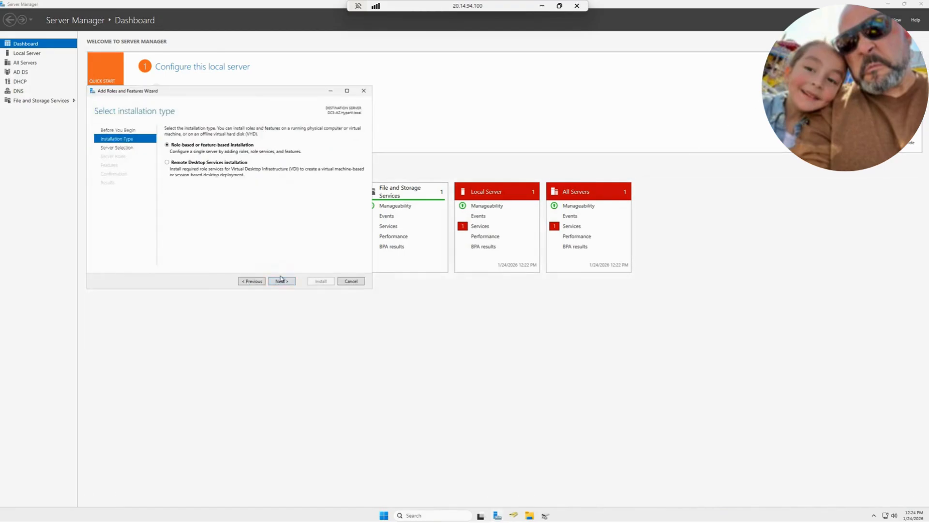
{"action": "left_click_drag", "start_coordinate": [295, 91], "coordinate": [574, 99]}
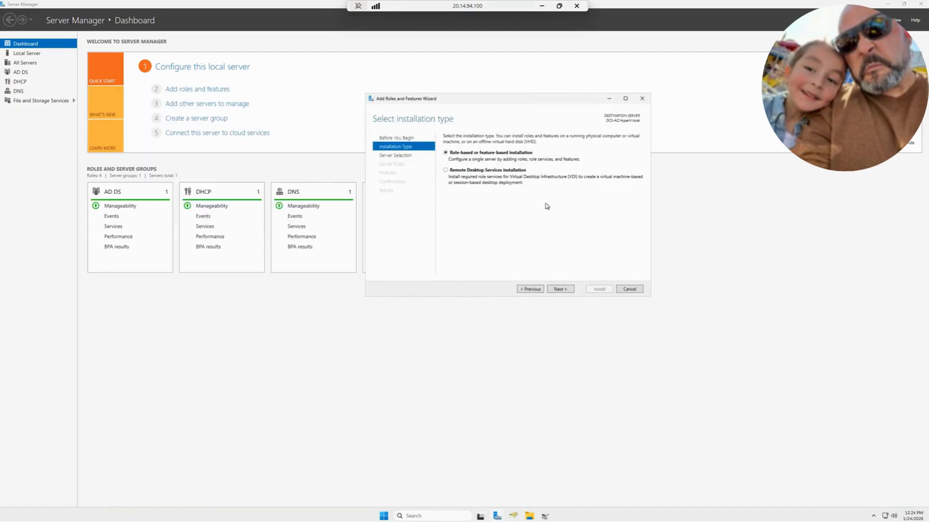
{"action": "left_click", "coordinate": [566, 291]}
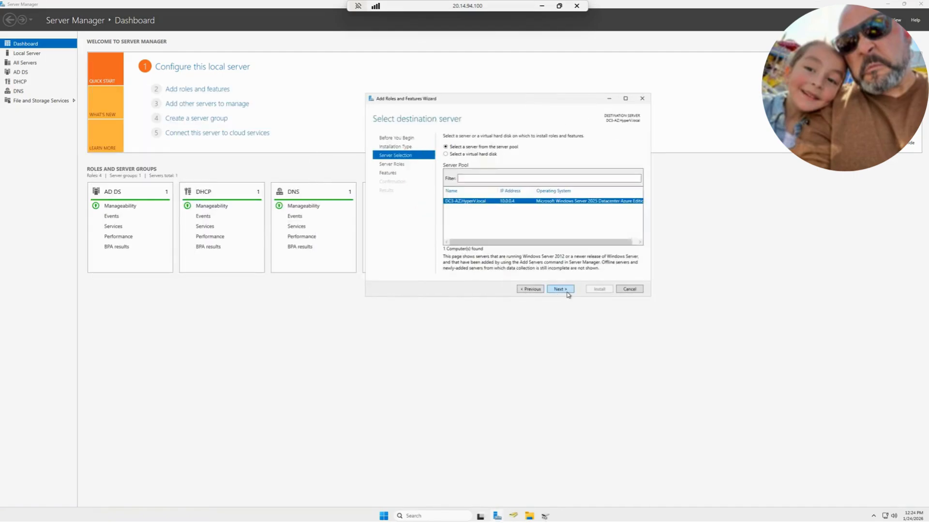
{"action": "left_click", "coordinate": [567, 291]}
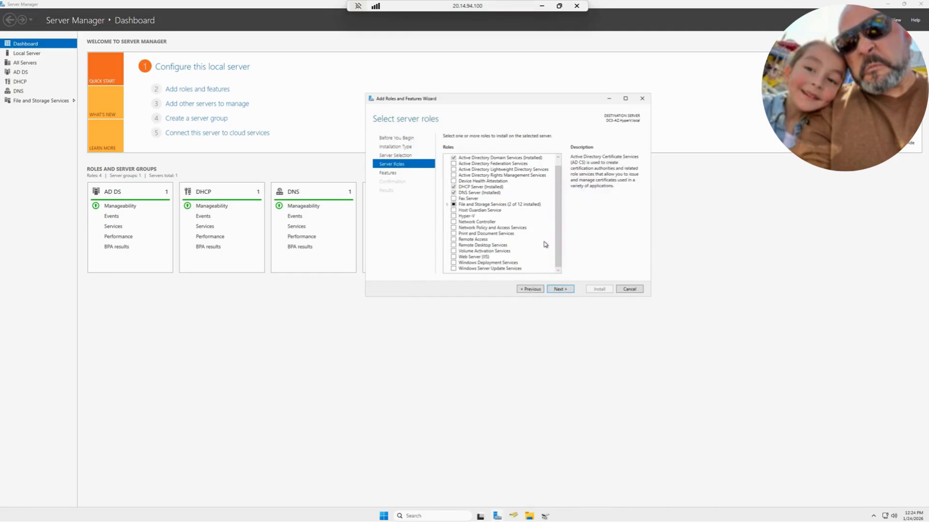
Select the Windows Server Update Services role and add its required features, including management tools
{"action": "left_click", "coordinate": [454, 269]}
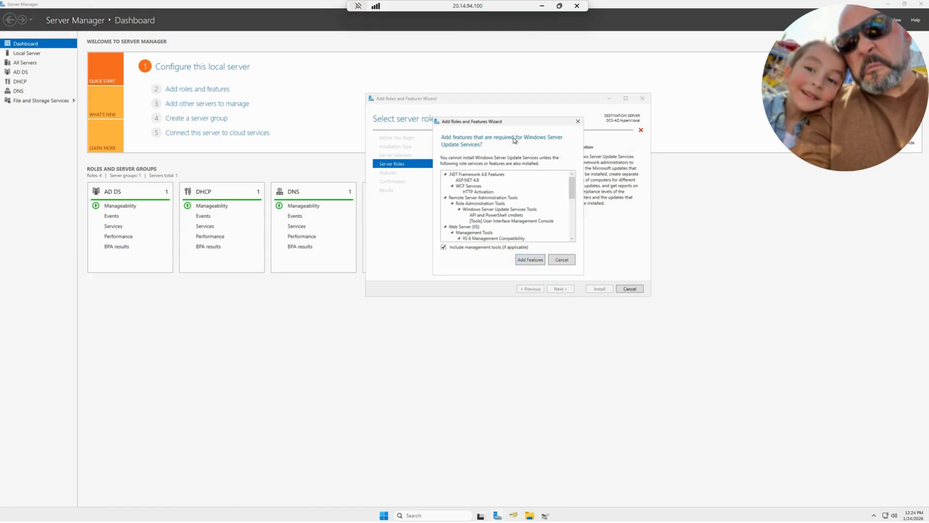
{"action": "left_click_drag", "start_coordinate": [527, 122], "coordinate": [724, 83]}
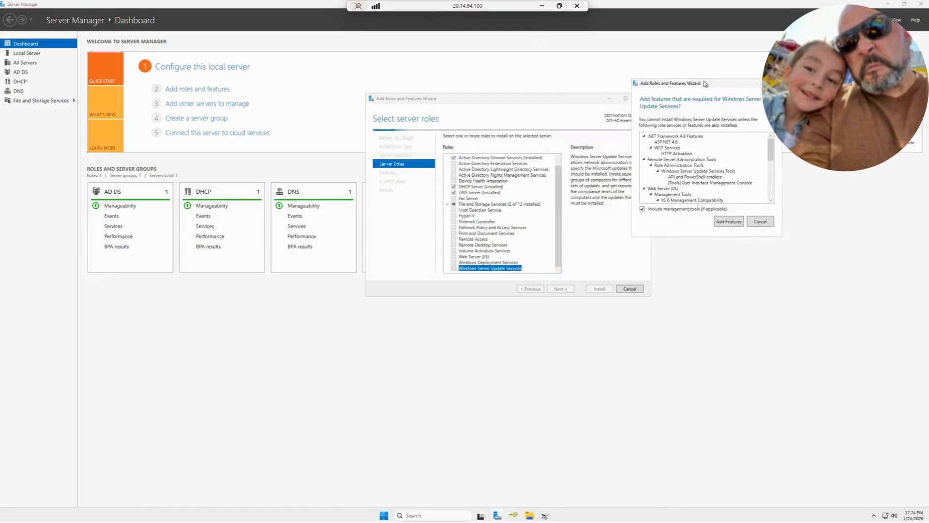
{"action": "left_click", "coordinate": [727, 221]}
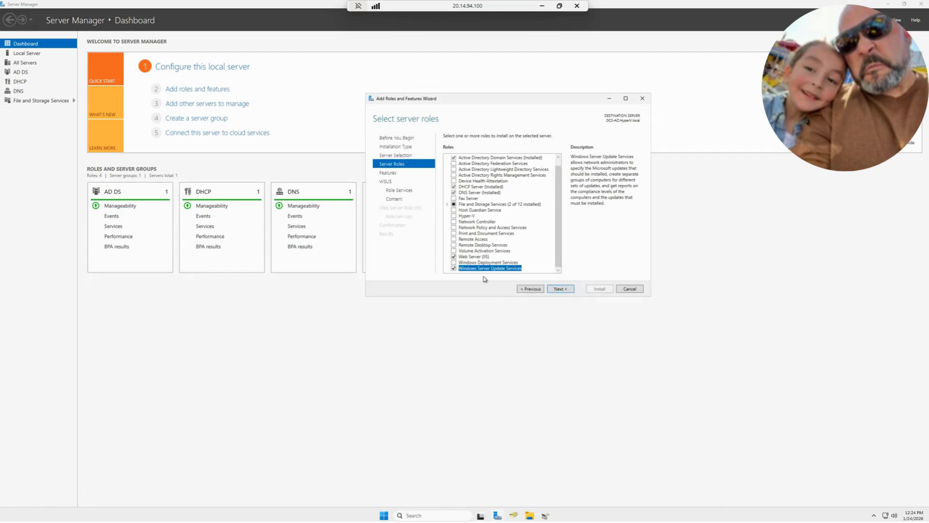
Review the list of optional features and accept the preselected ones without adding any
{"action": "left_click", "coordinate": [563, 290]}
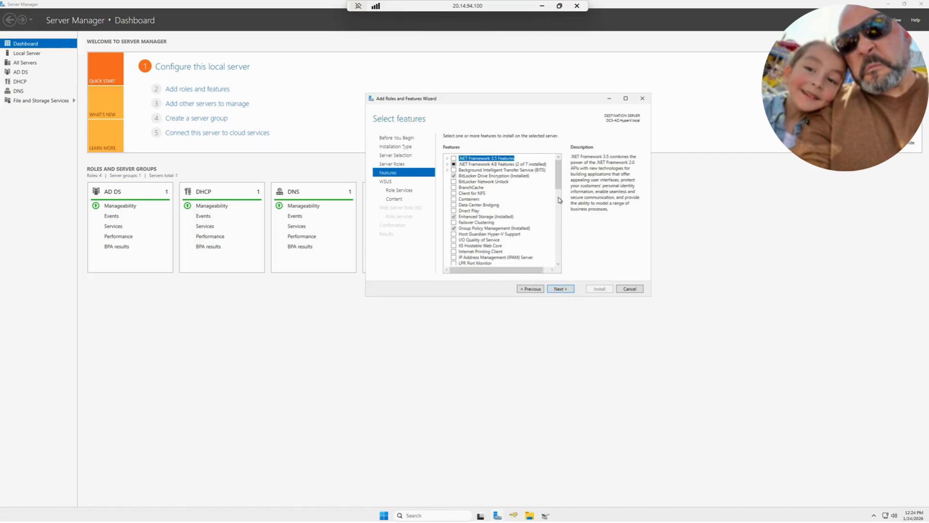
{"action": "left_click_drag", "start_coordinate": [559, 174], "coordinate": [554, 142]}
{"action": "scroll", "coordinate": [492, 220], "scroll_direction": "down", "scroll_amount": 1}
{"action": "scroll", "coordinate": [494, 224], "scroll_direction": "down", "scroll_amount": 2}
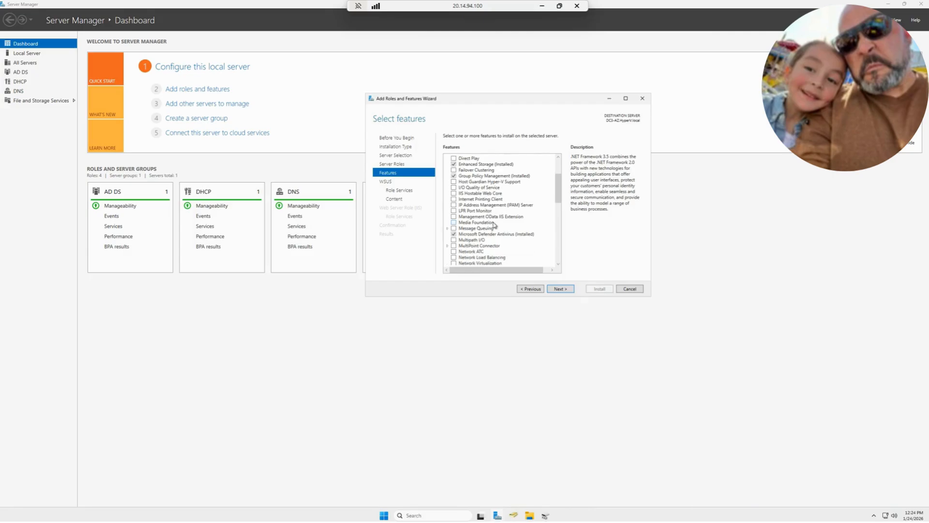
{"action": "scroll", "coordinate": [496, 229], "scroll_direction": "down", "scroll_amount": 6}
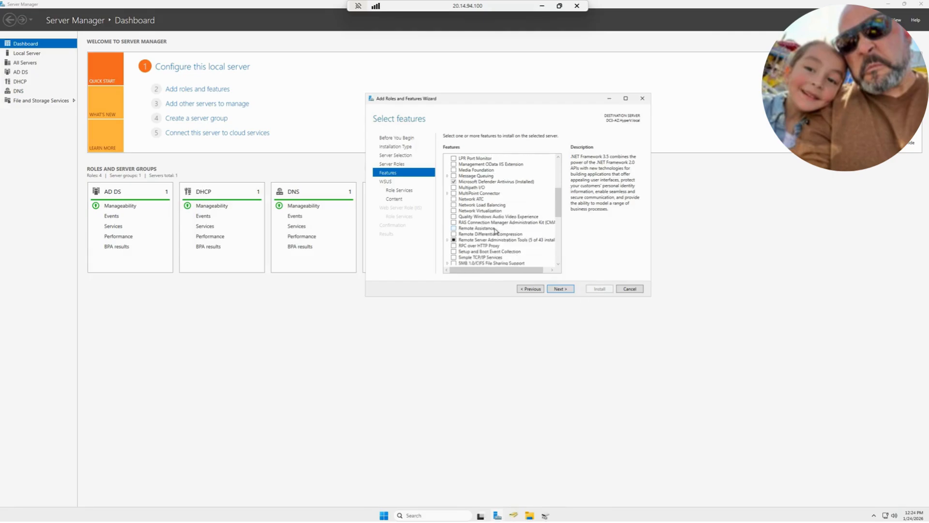
{"action": "scroll", "coordinate": [496, 231], "scroll_direction": "down", "scroll_amount": 7}
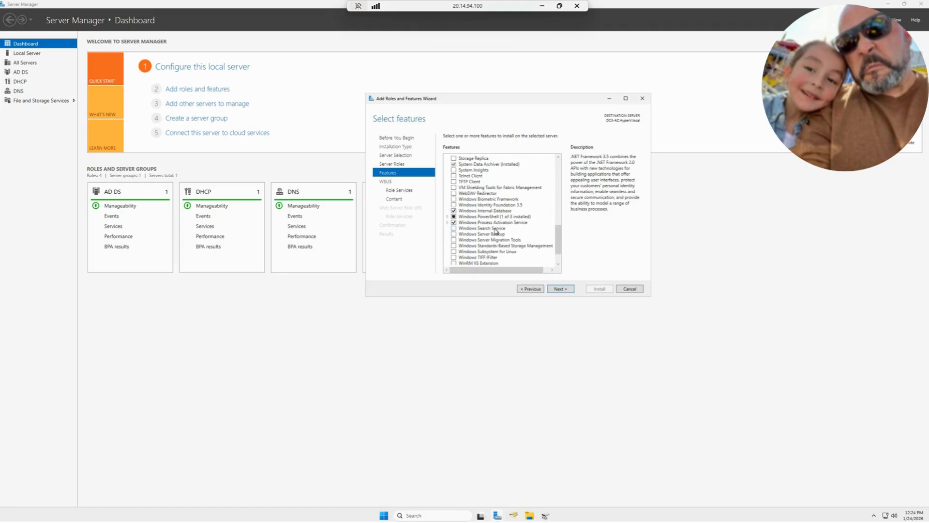
{"action": "left_click", "coordinate": [560, 289]}
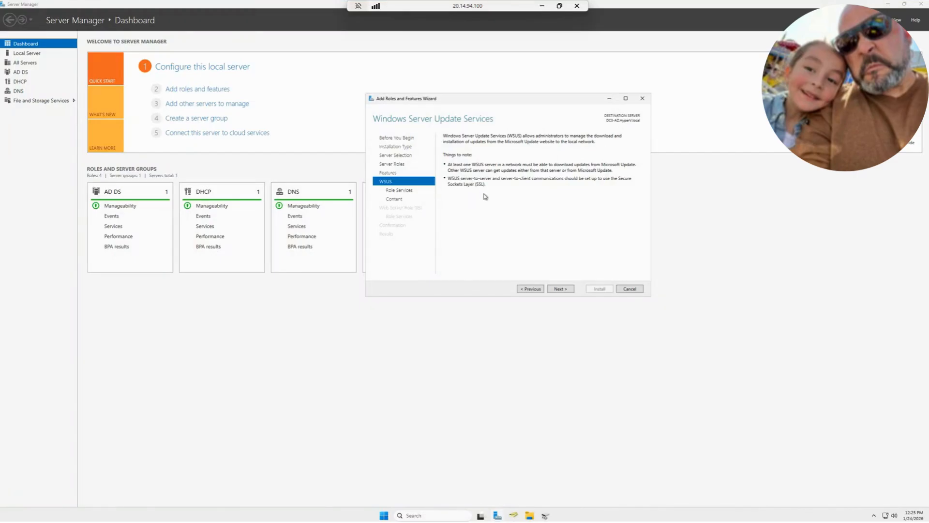
Keep the WID Connectivity and WSUS Services role services, and set the update content location to D:
{"action": "left_click", "coordinate": [569, 289]}
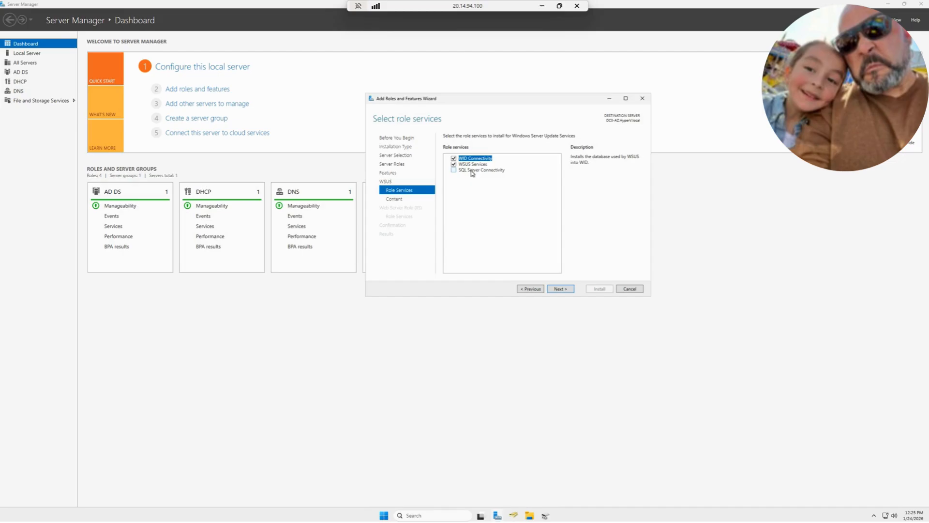
{"action": "left_click", "coordinate": [561, 289]}
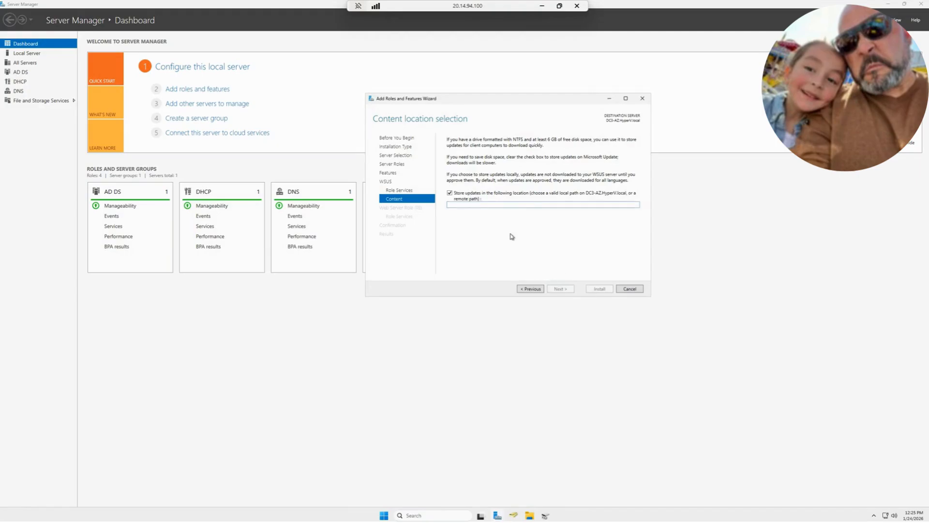
{"action": "type", "text": "C"}
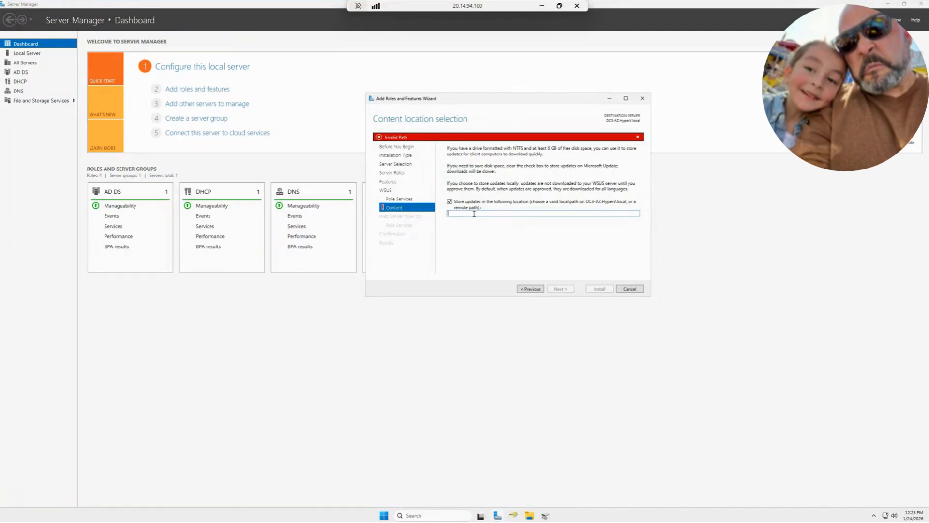
{"action": "type", "text": ":"}
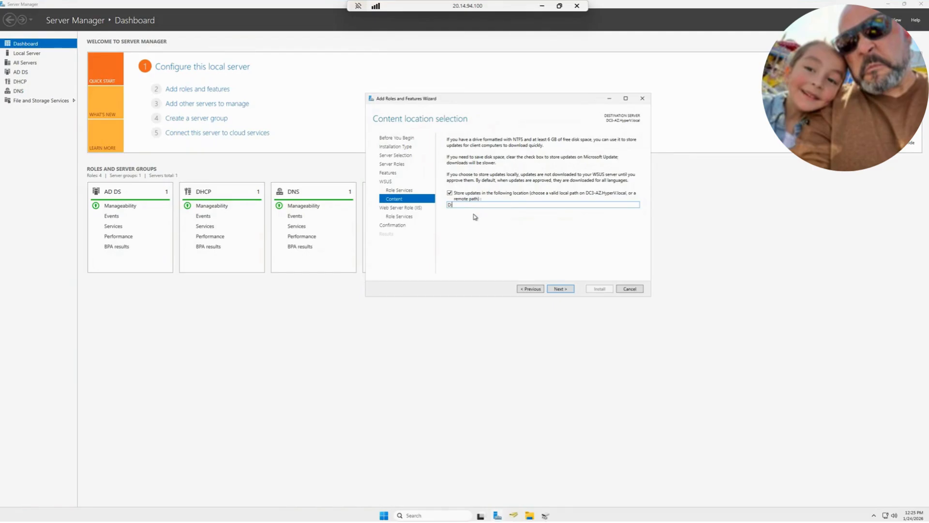
Check the WSUS (D:) drive's general and hardware properties from File Explorer, then cancel the properties dialog
{"action": "left_click", "coordinate": [590, 196]}
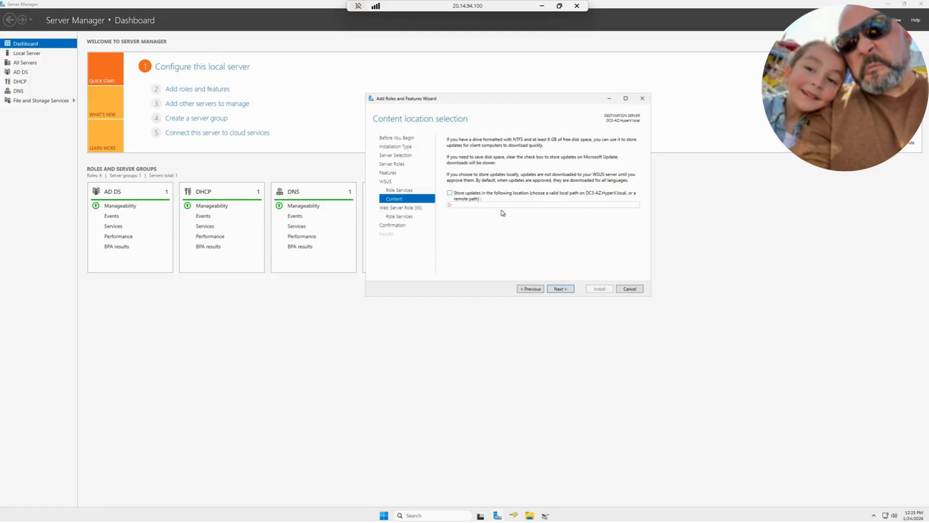
{"action": "left_click", "coordinate": [531, 517]}
{"action": "left_click", "coordinate": [524, 488]}
{"action": "left_click_drag", "start_coordinate": [699, 2], "coordinate": [452, 226]}
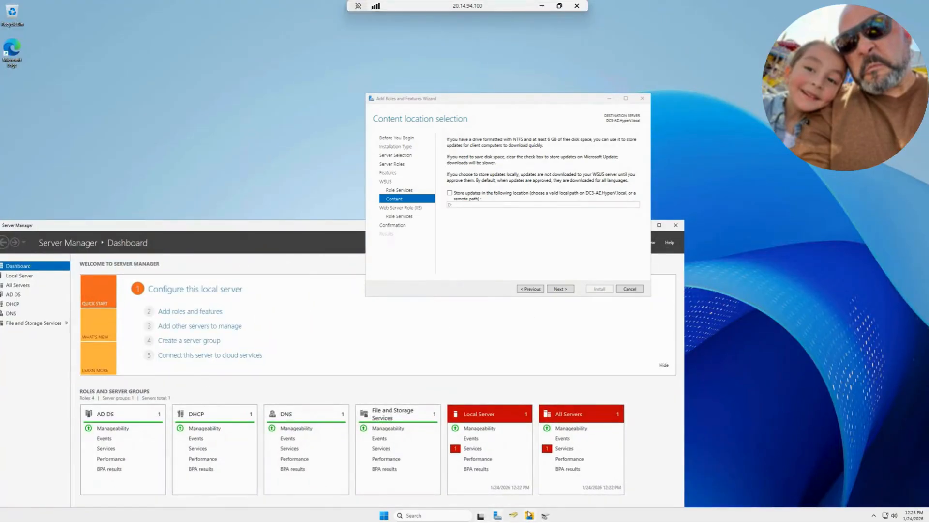
{"action": "mouse_move", "coordinate": [529, 515]}
{"action": "left_click", "coordinate": [526, 495]}
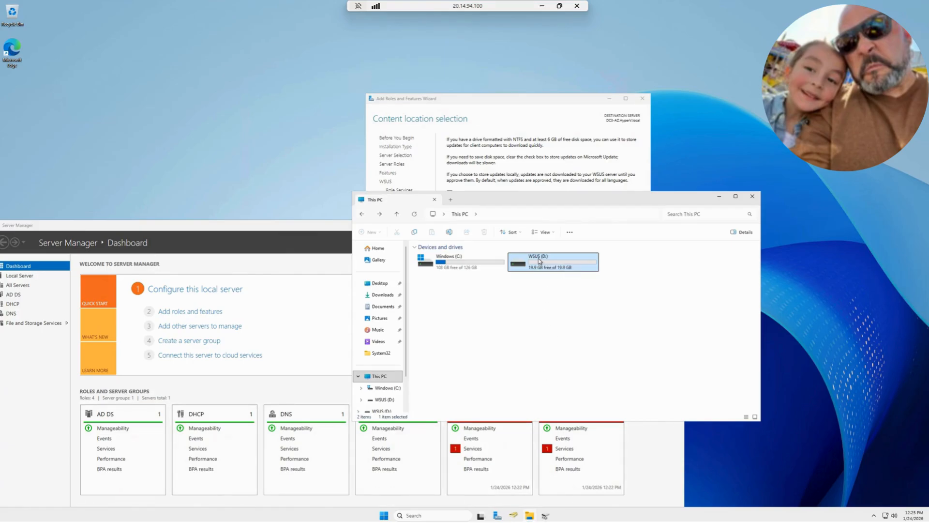
{"action": "right_click", "coordinate": [539, 261]}
{"action": "left_click", "coordinate": [623, 369]}
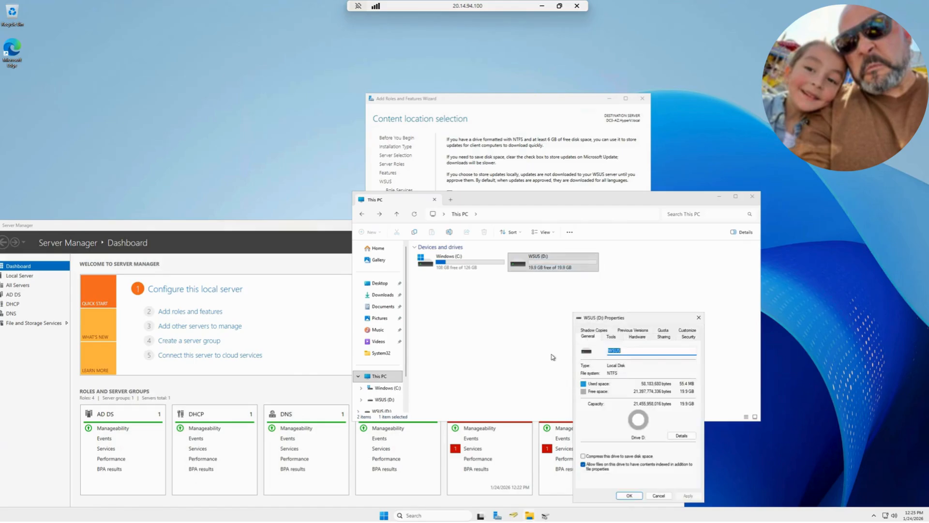
{"action": "left_click", "coordinate": [612, 338]}
{"action": "left_click", "coordinate": [642, 338]}
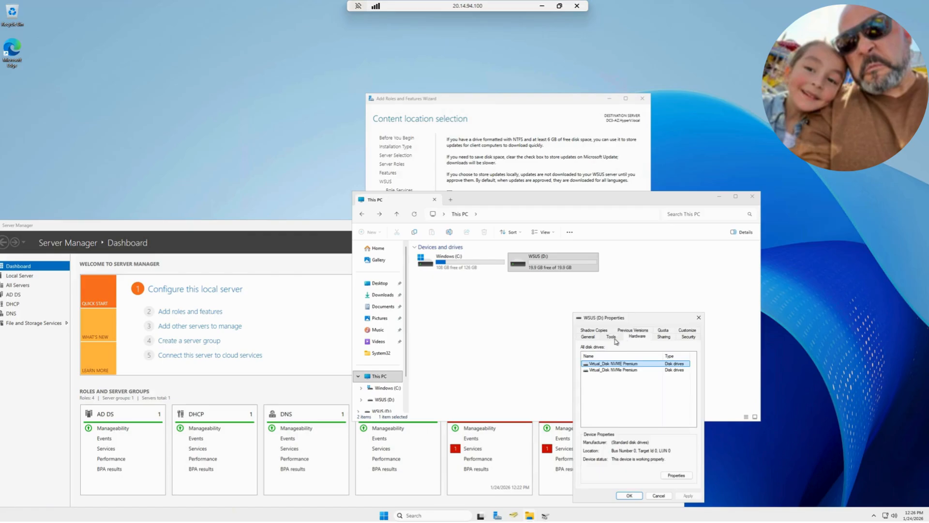
{"action": "left_click", "coordinate": [594, 337]}
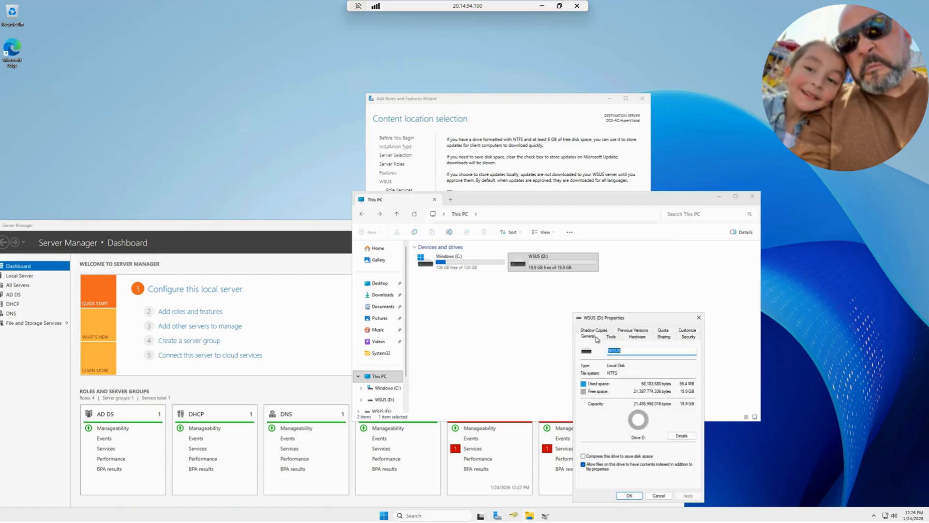
{"action": "left_click", "coordinate": [659, 495]}
Return to the wizard, turn on storing updates locally at D: and continue to the Web Server Role (IIS) page
{"action": "left_click_drag", "start_coordinate": [635, 199], "coordinate": [738, 108]}
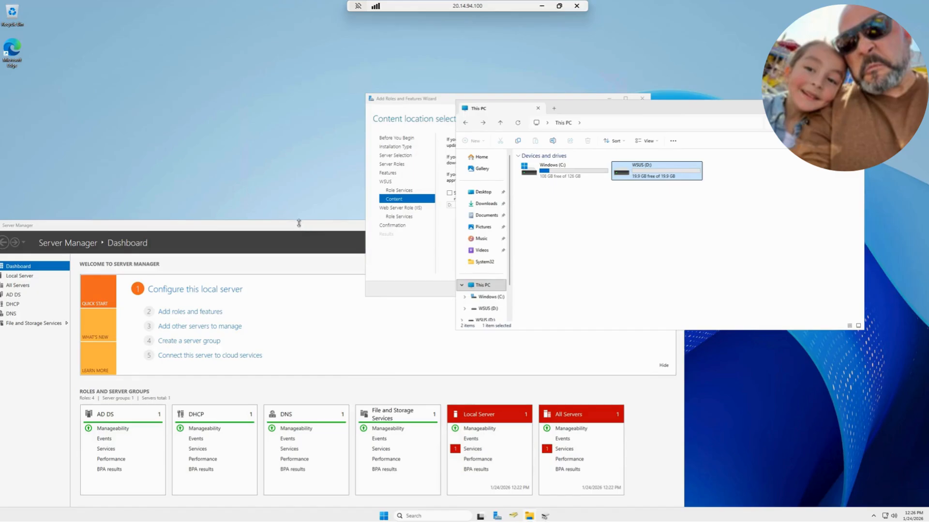
{"action": "left_click_drag", "start_coordinate": [299, 223], "coordinate": [357, 80]}
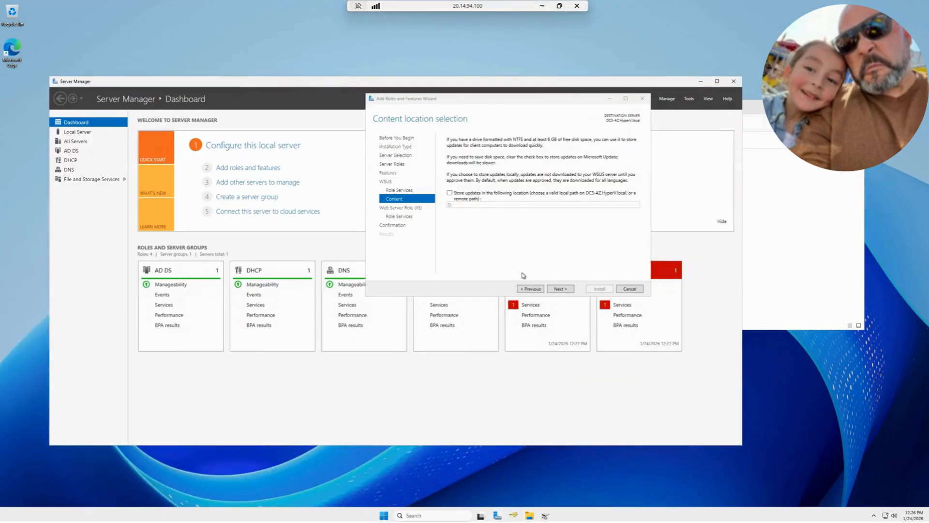
{"action": "left_click", "coordinate": [457, 196]}
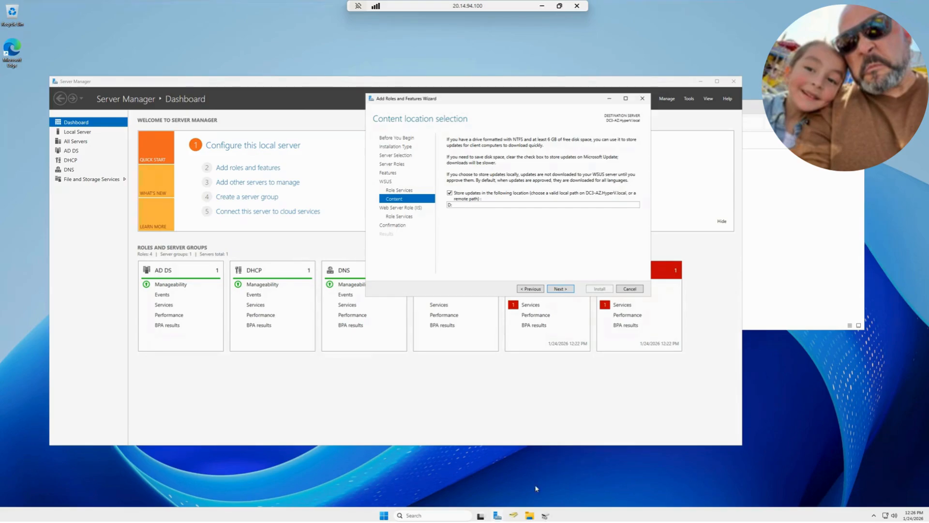
{"action": "left_click", "coordinate": [563, 289]}
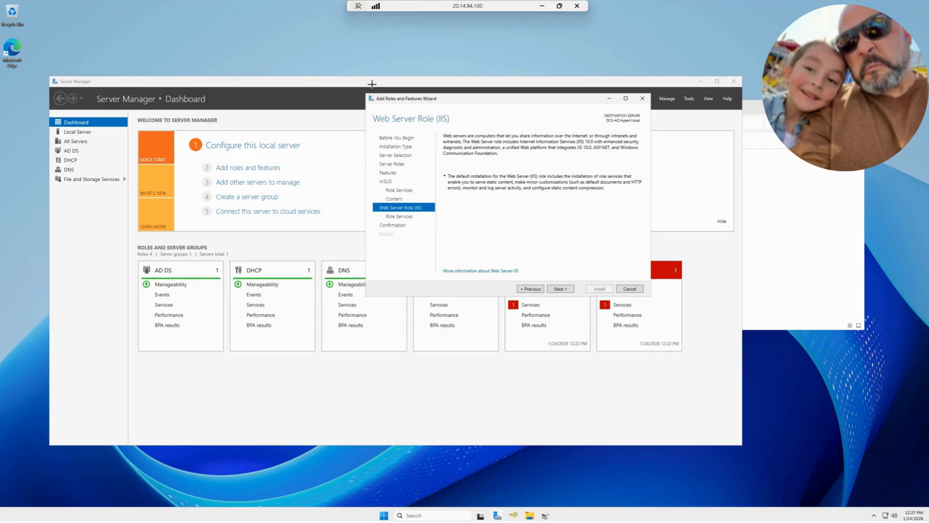
Capture a screen snip of the Web Server Role (IIS) page, and continue to its role services
{"action": "key", "text": "super+shift+s"}
{"action": "left_click_drag", "start_coordinate": [344, 80], "coordinate": [654, 313]}
{"action": "left_click", "coordinate": [560, 288]}
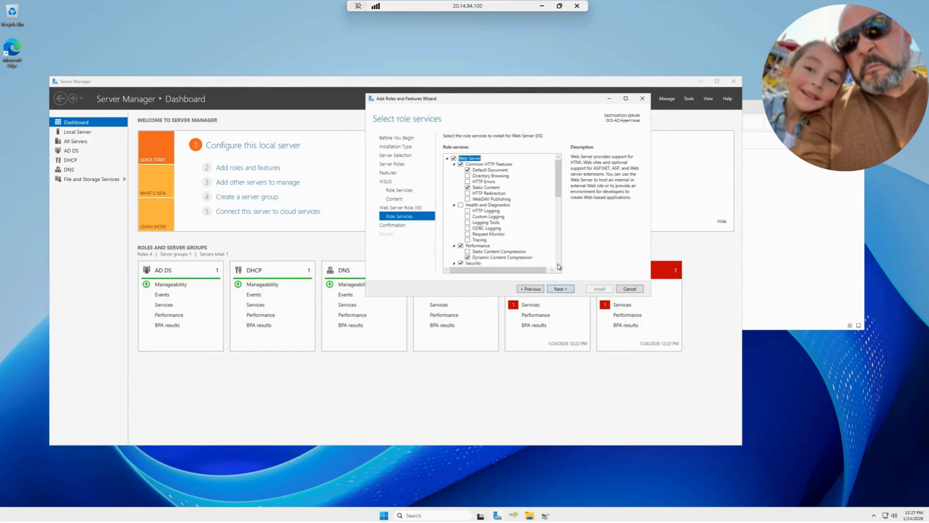
Review the preselected Web Server (IIS) role services through to the Management Tools entries
{"action": "scroll", "coordinate": [538, 244], "scroll_direction": "down", "scroll_amount": 5}
{"action": "scroll", "coordinate": [538, 245], "scroll_direction": "down", "scroll_amount": 5}
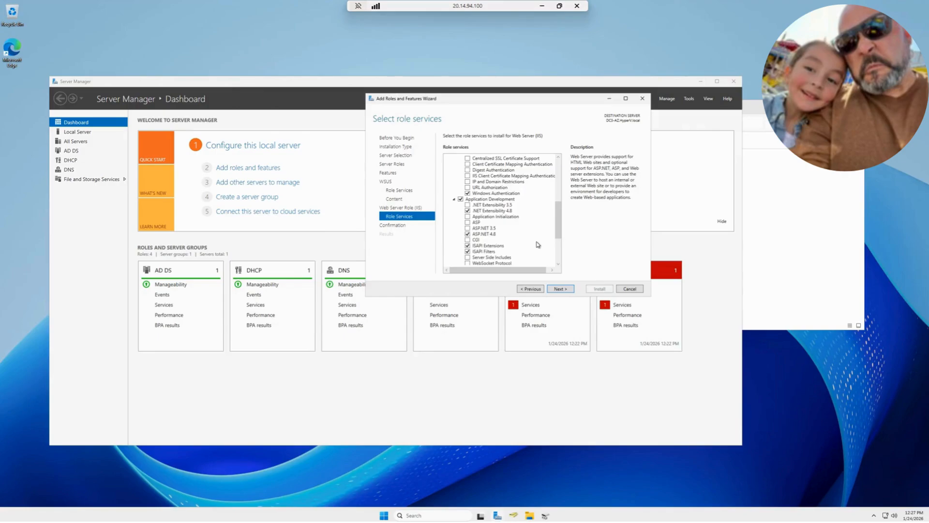
{"action": "scroll", "coordinate": [537, 246], "scroll_direction": "down", "scroll_amount": 1}
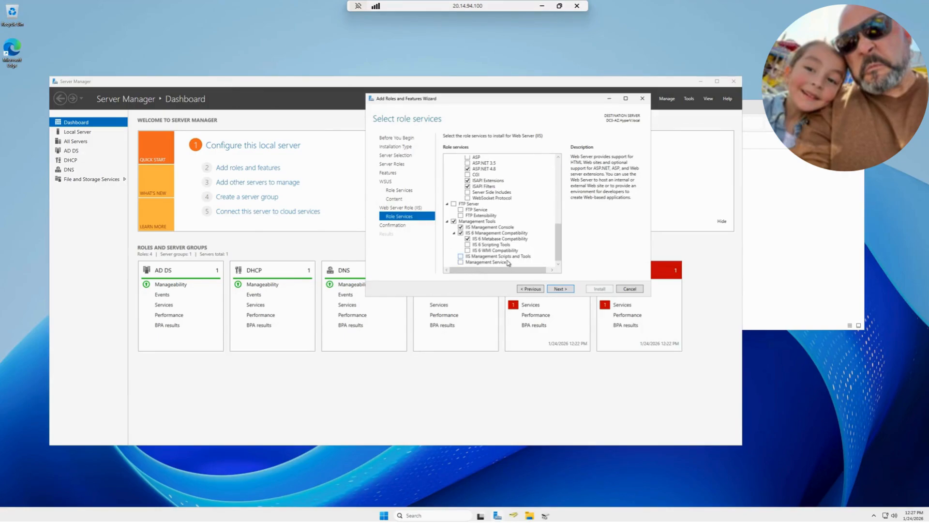
{"action": "scroll", "coordinate": [523, 231], "scroll_direction": "up", "scroll_amount": 15}
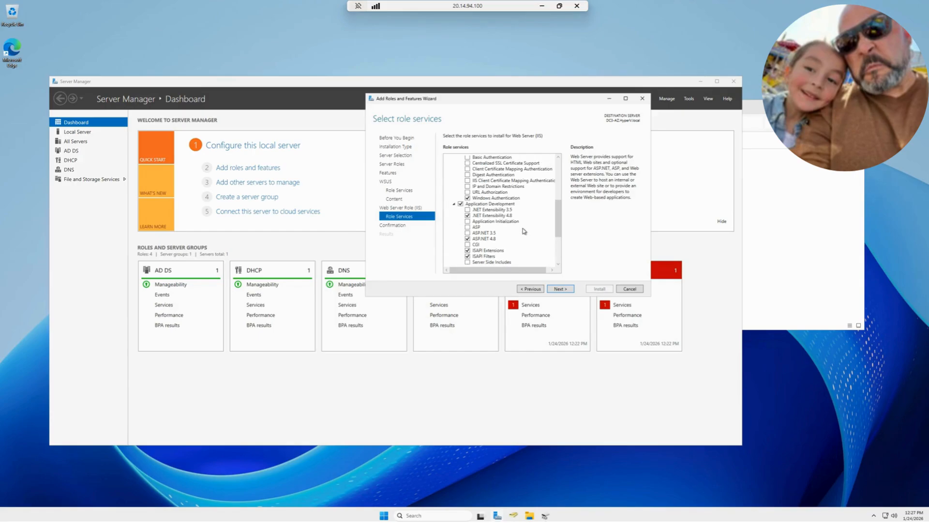
Accept the default IIS role services and install the selected roles and features, then dismiss the notifications list
{"action": "left_click", "coordinate": [565, 290]}
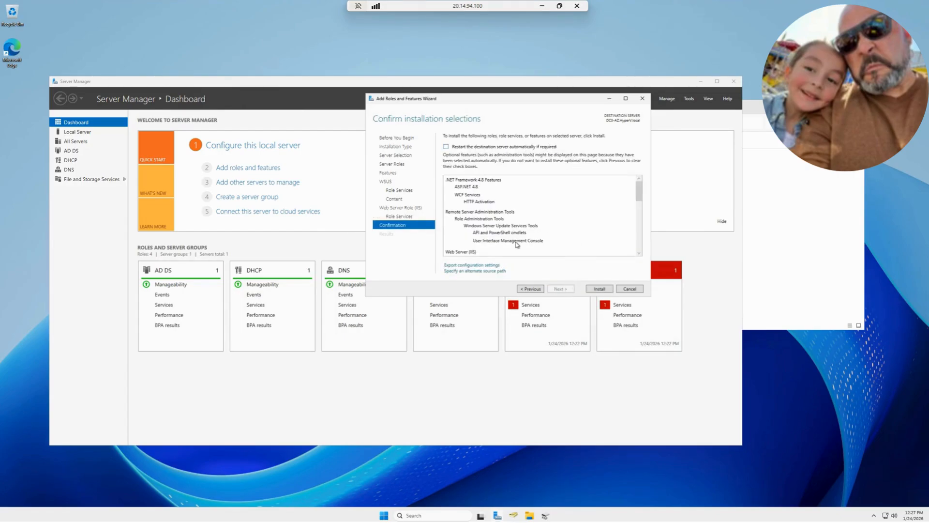
{"action": "left_click", "coordinate": [600, 288]}
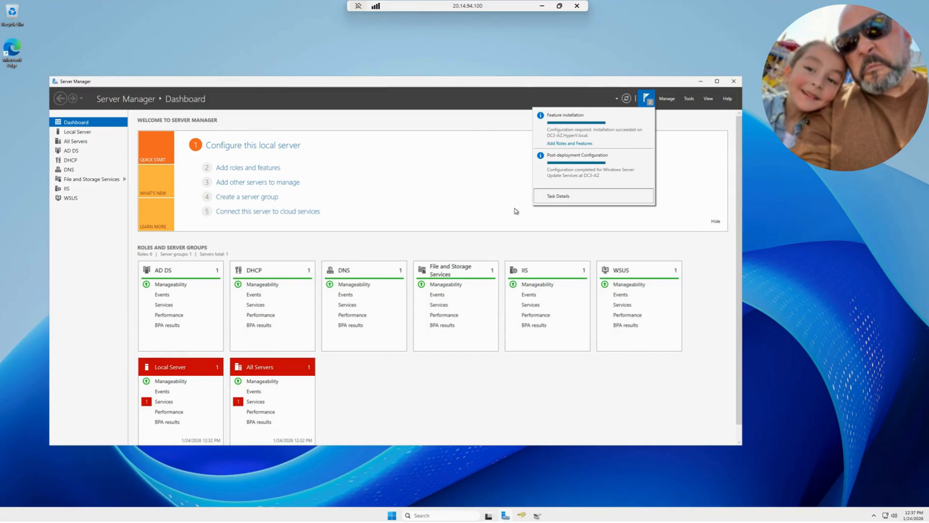
{"action": "left_click", "coordinate": [509, 82]}
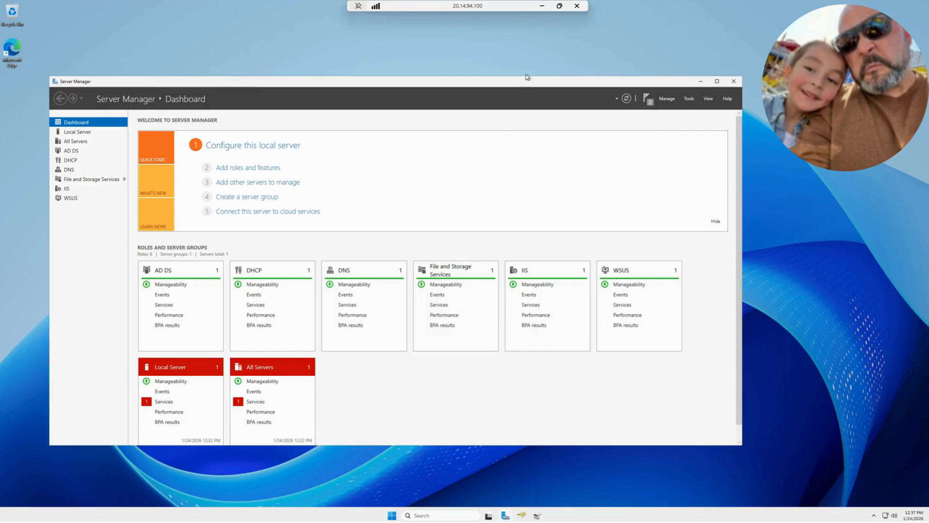
Check the deployment notifications, launch Windows Server Update Services, and reposition its configuration wizard
{"action": "left_click", "coordinate": [646, 100]}
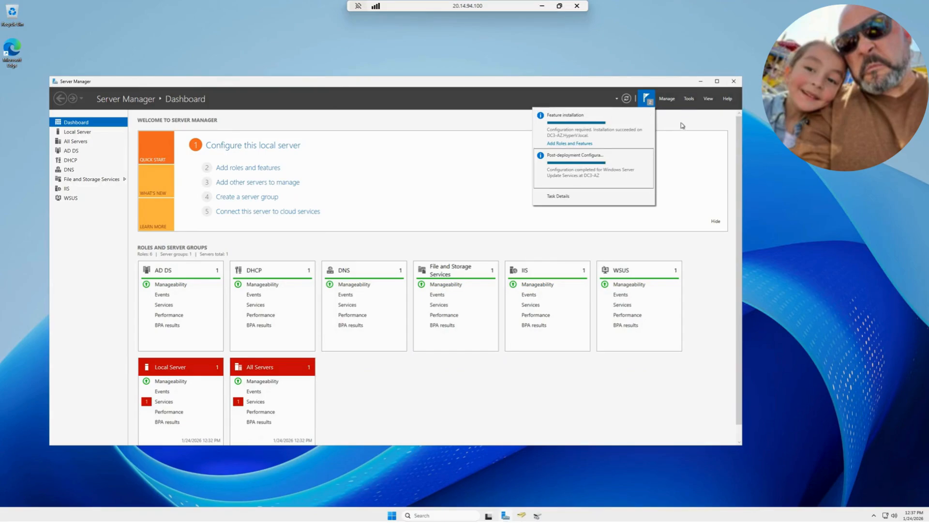
{"action": "left_click", "coordinate": [689, 102]}
{"action": "left_click", "coordinate": [688, 103]}
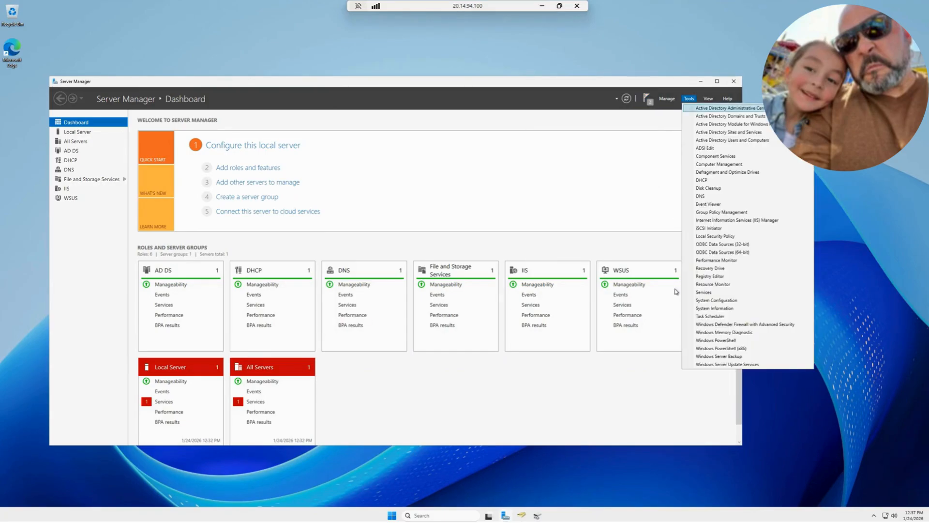
{"action": "left_click", "coordinate": [721, 364]}
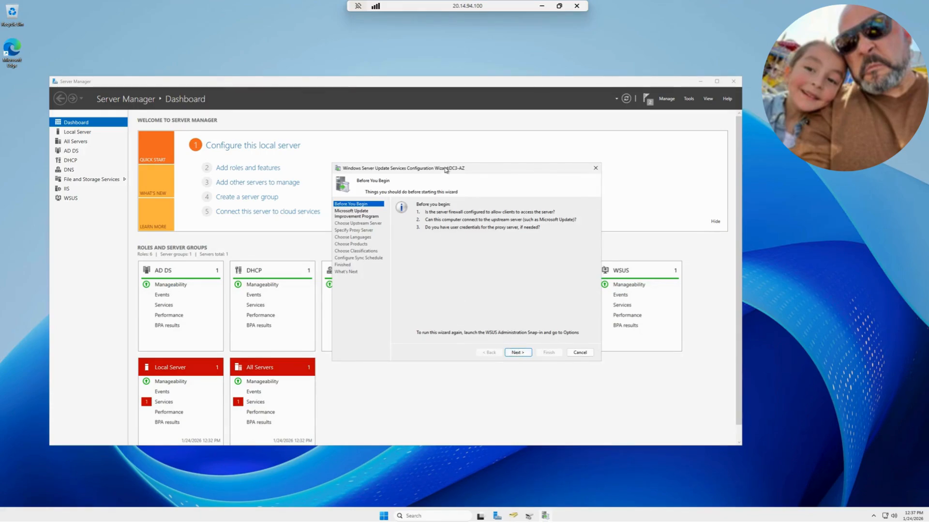
{"action": "left_click_drag", "start_coordinate": [445, 167], "coordinate": [472, 132]}
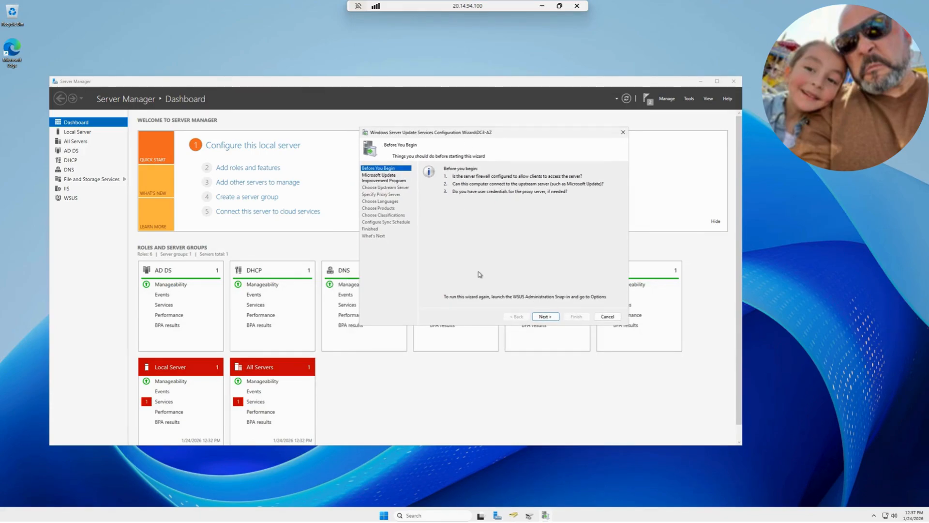
Accept joining the Microsoft Update Improvement Program, synchronize from Microsoft Update without a proxy server, and start connecting to the upstream server
{"action": "left_click", "coordinate": [545, 316]}
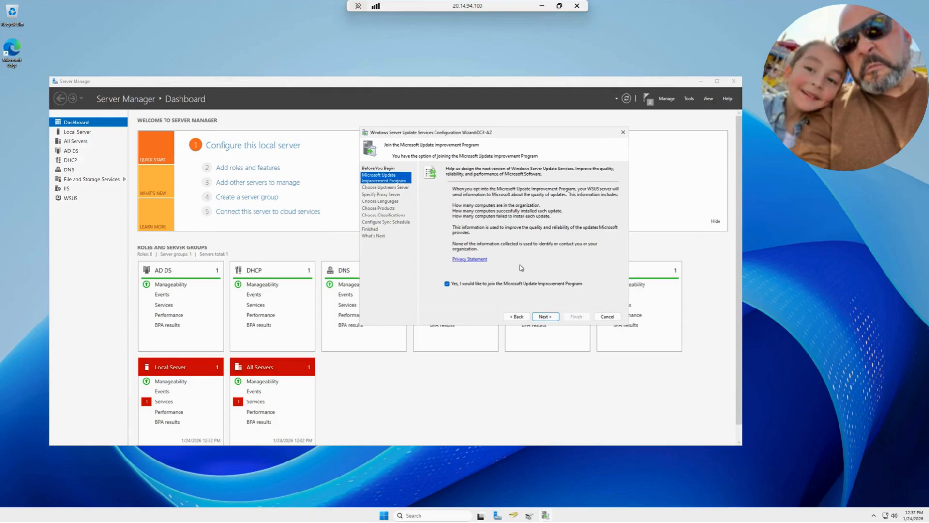
{"action": "left_click", "coordinate": [546, 316]}
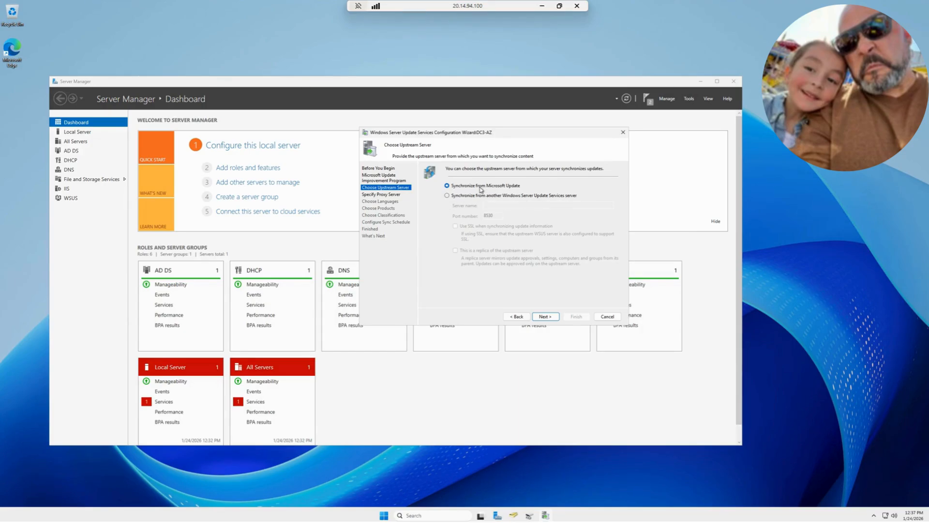
{"action": "left_click", "coordinate": [545, 317]}
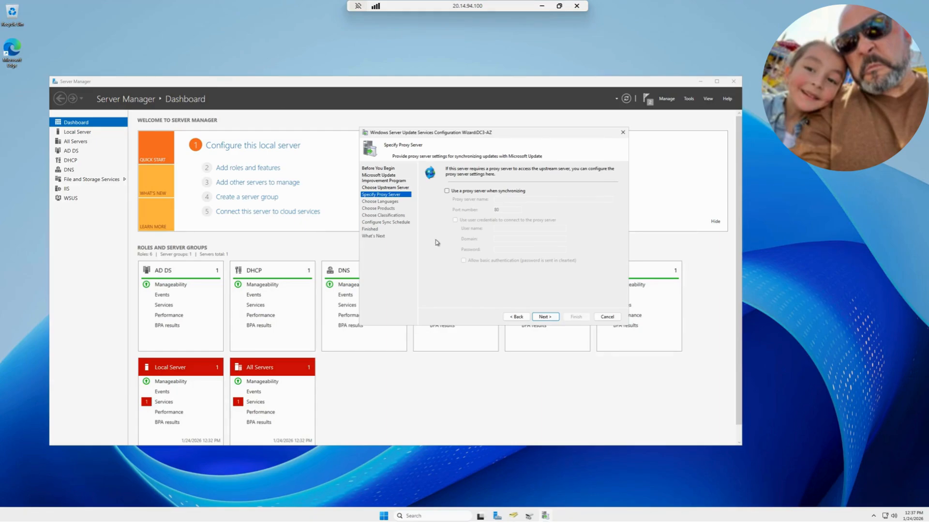
{"action": "left_click", "coordinate": [545, 316]}
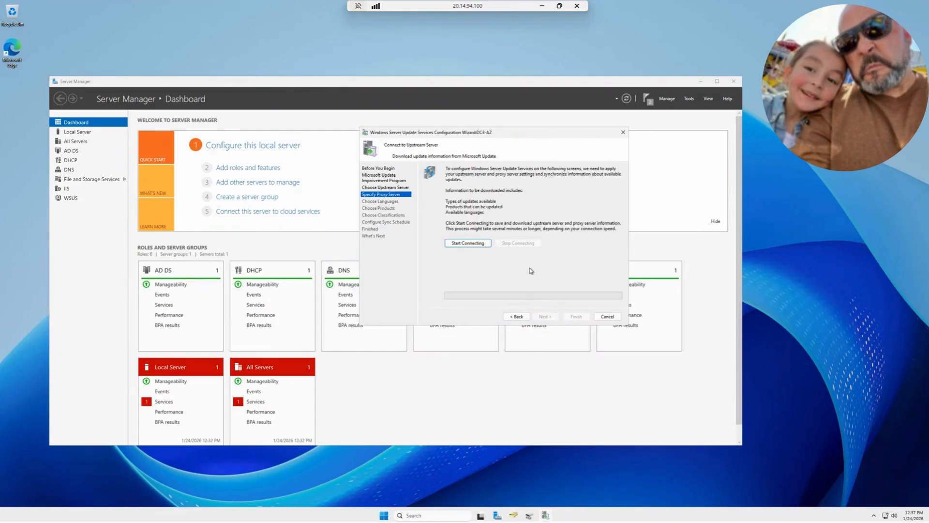
{"action": "left_click", "coordinate": [472, 246]}
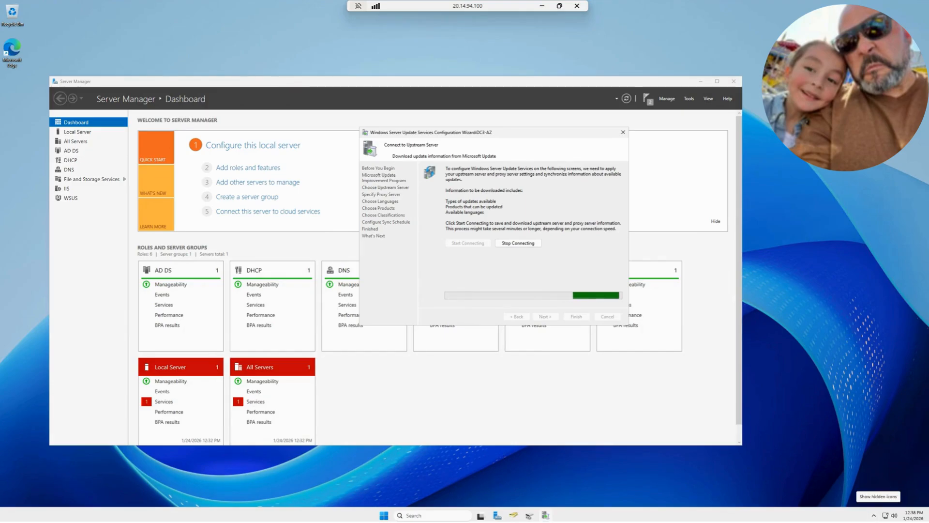
Switch to the OneNote page and review the Server Manager steps for installing the WSUS role, highlighting the role services to select
{"action": "key", "text": "alt+Tab"}
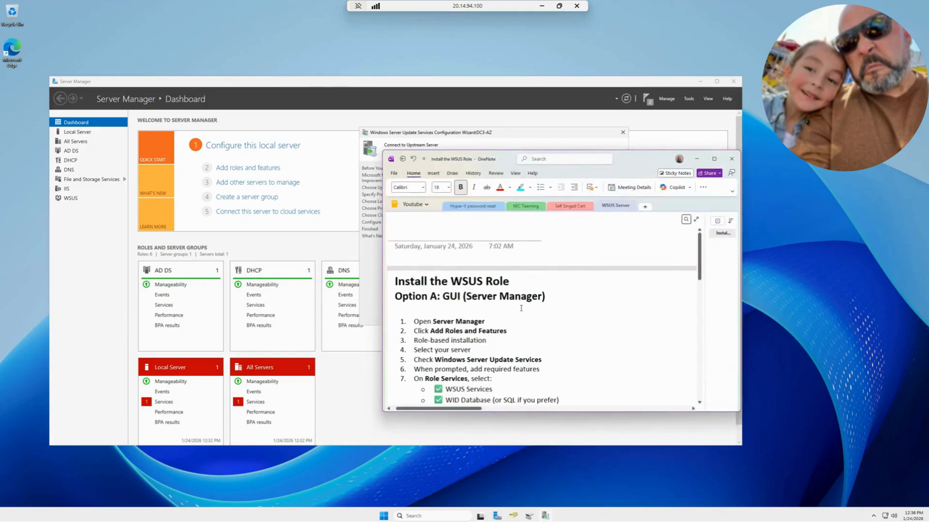
{"action": "scroll", "coordinate": [431, 324], "scroll_direction": "down", "scroll_amount": 1}
{"action": "scroll", "coordinate": [431, 324], "scroll_direction": "down", "scroll_amount": 2}
{"action": "scroll", "coordinate": [442, 337], "scroll_direction": "up", "scroll_amount": 3}
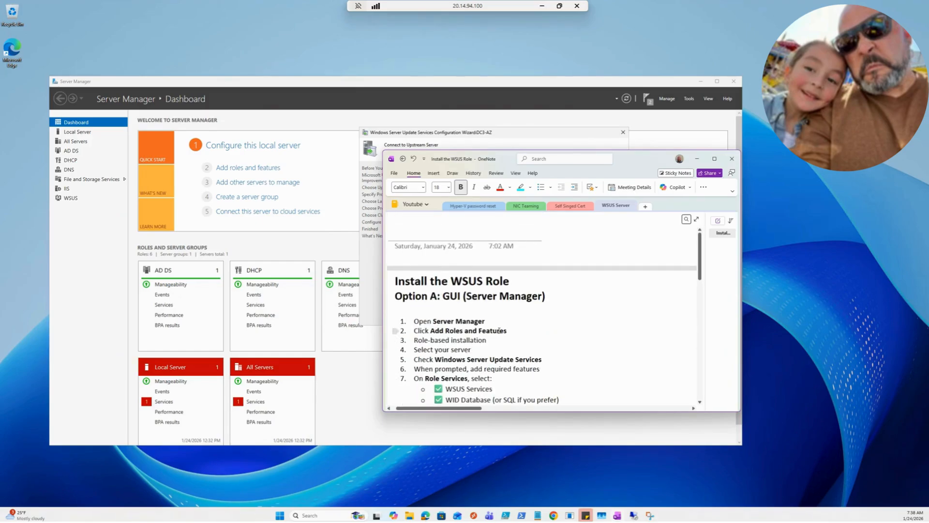
{"action": "scroll", "coordinate": [499, 330], "scroll_direction": "down", "scroll_amount": 3}
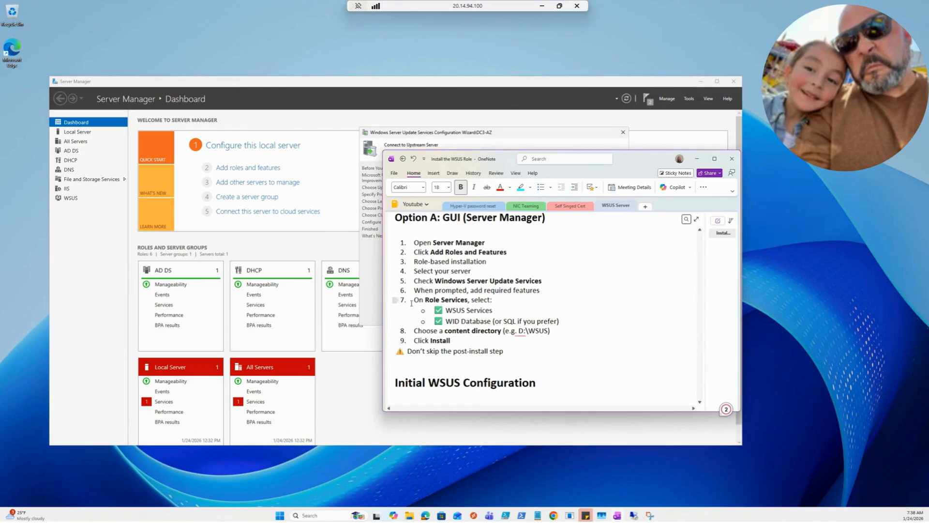
{"action": "left_click_drag", "start_coordinate": [414, 300], "coordinate": [506, 321]}
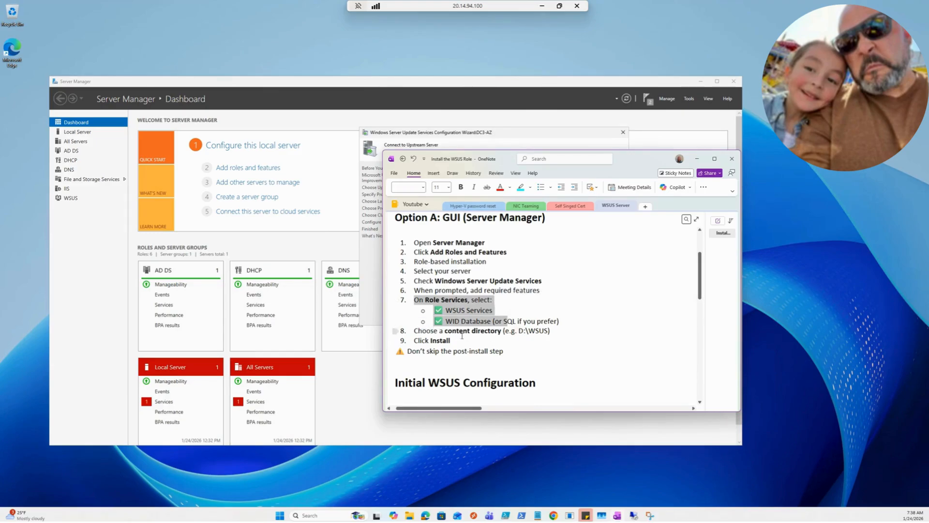
{"action": "scroll", "coordinate": [465, 335], "scroll_direction": "down", "scroll_amount": 3}
{"action": "scroll", "coordinate": [466, 335], "scroll_direction": "down", "scroll_amount": 3}
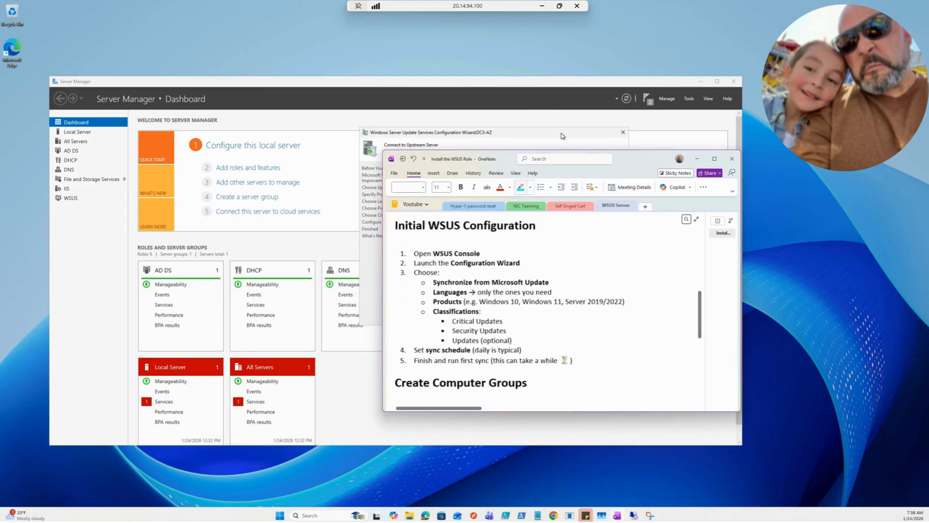
Move the notes clear of the wizard and review Initial WSUS Configuration, highlighting the Configuration Wizard and Synchronize from Microsoft Update lines
{"action": "left_click_drag", "start_coordinate": [616, 160], "coordinate": [784, 102]}
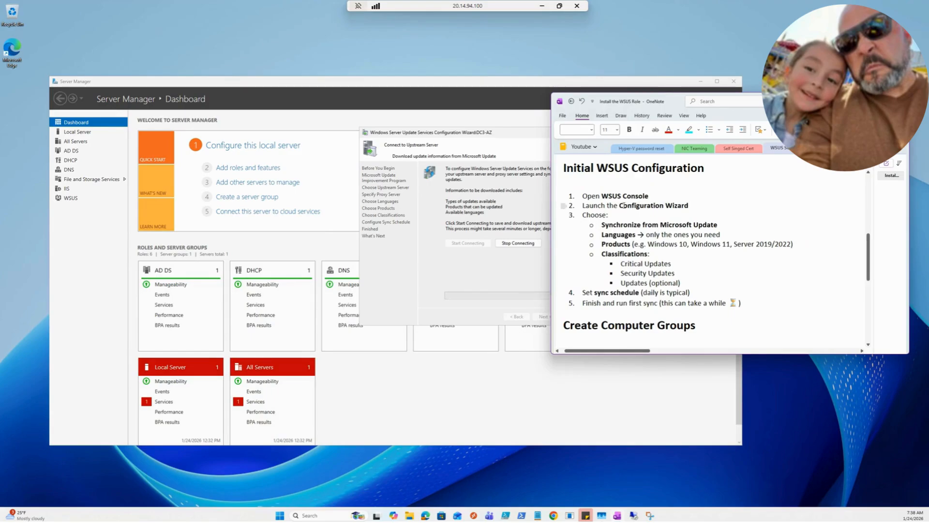
{"action": "left_click_drag", "start_coordinate": [586, 205], "coordinate": [689, 205]}
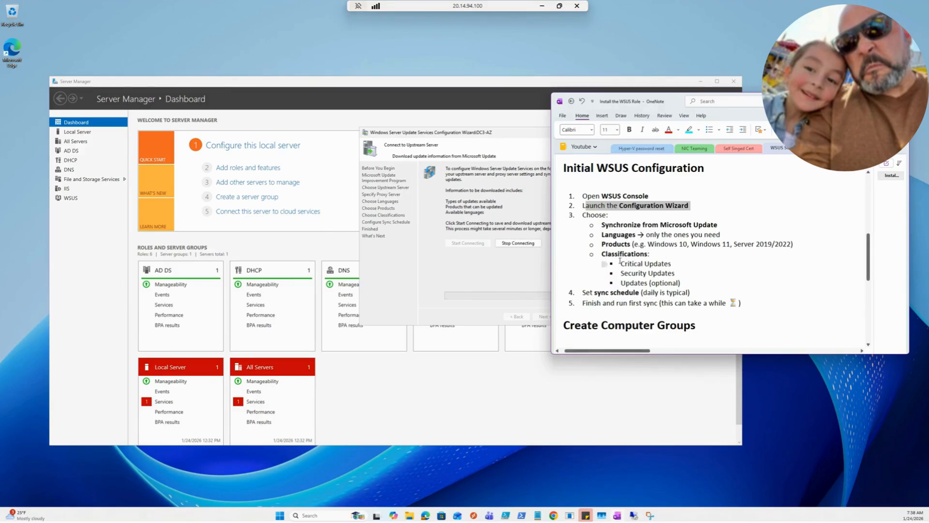
{"action": "left_click_drag", "start_coordinate": [602, 224], "coordinate": [721, 225]}
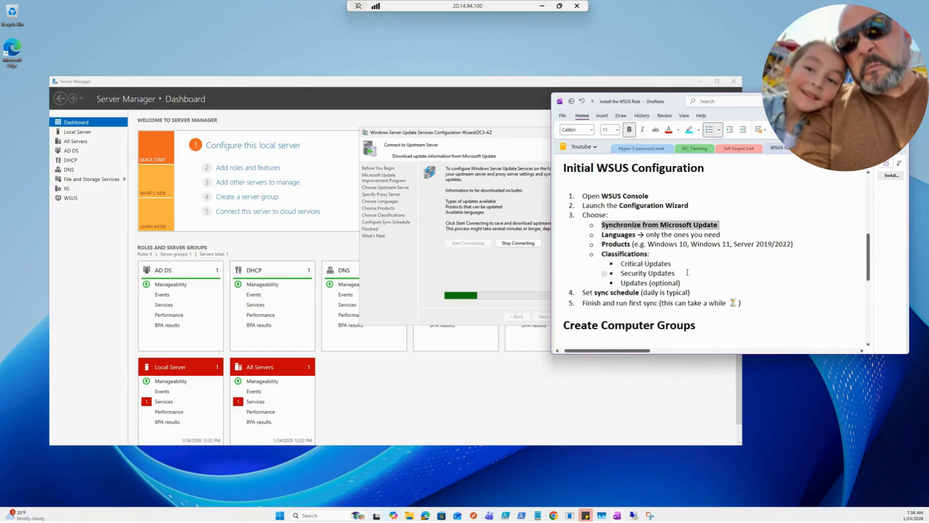
{"action": "scroll", "coordinate": [688, 272], "scroll_direction": "down", "scroll_amount": 3}
{"action": "scroll", "coordinate": [687, 271], "scroll_direction": "up", "scroll_amount": 6}
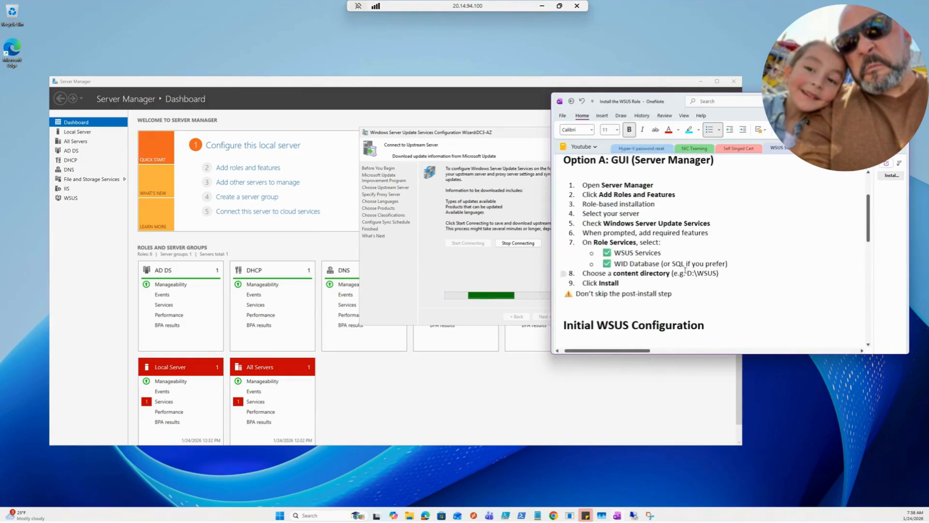
{"action": "scroll", "coordinate": [685, 271], "scroll_direction": "down", "scroll_amount": 9}
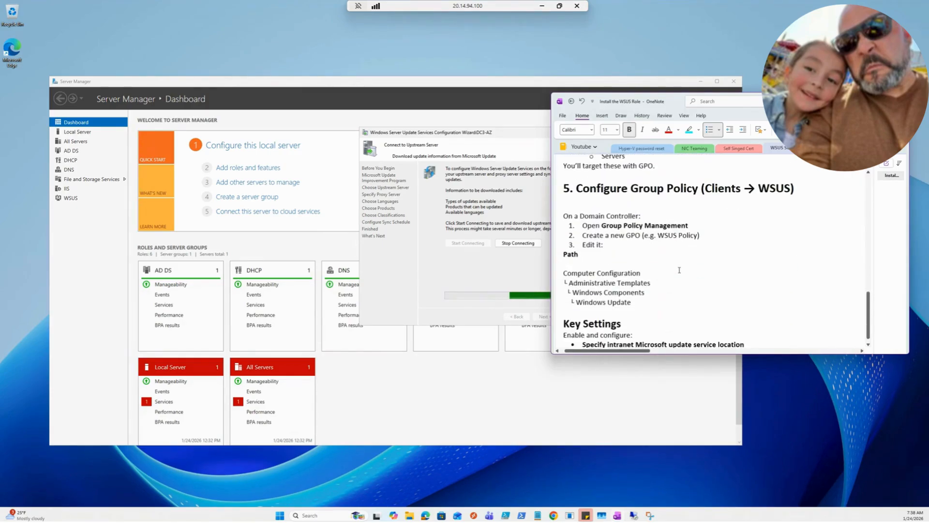
{"action": "scroll", "coordinate": [679, 270], "scroll_direction": "up", "scroll_amount": 6}
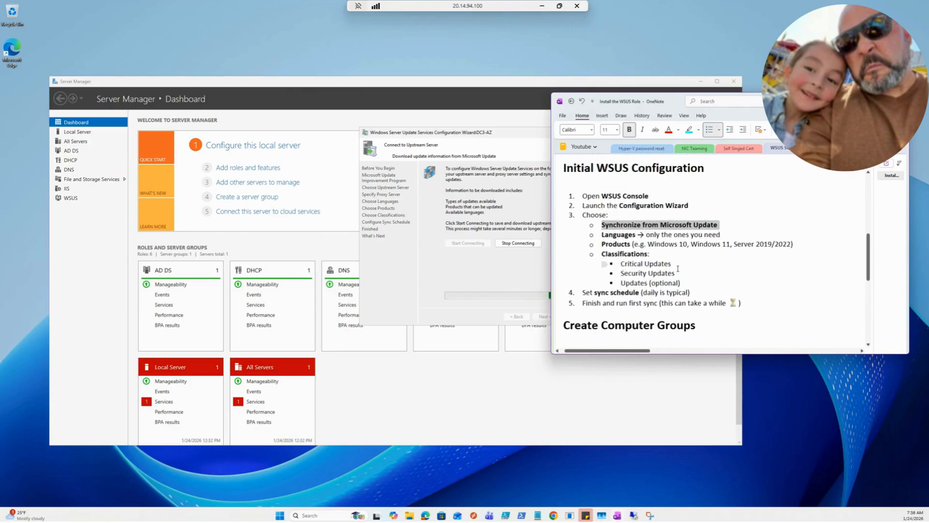
Enlarge and reposition the notes window, and read through the Create Computer Groups and Configure Group Policy sections
{"action": "left_click_drag", "start_coordinate": [701, 93], "coordinate": [702, 20]}
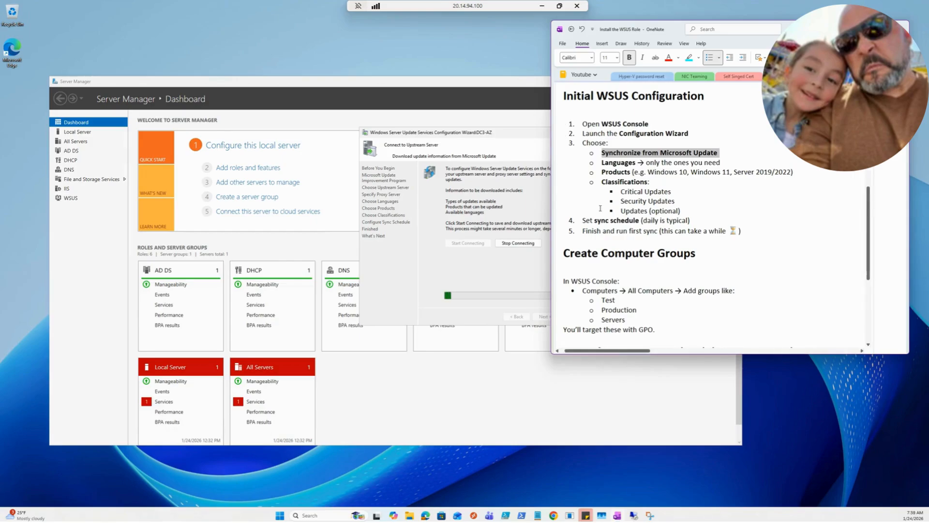
{"action": "left_click_drag", "start_coordinate": [776, 353], "coordinate": [776, 419]}
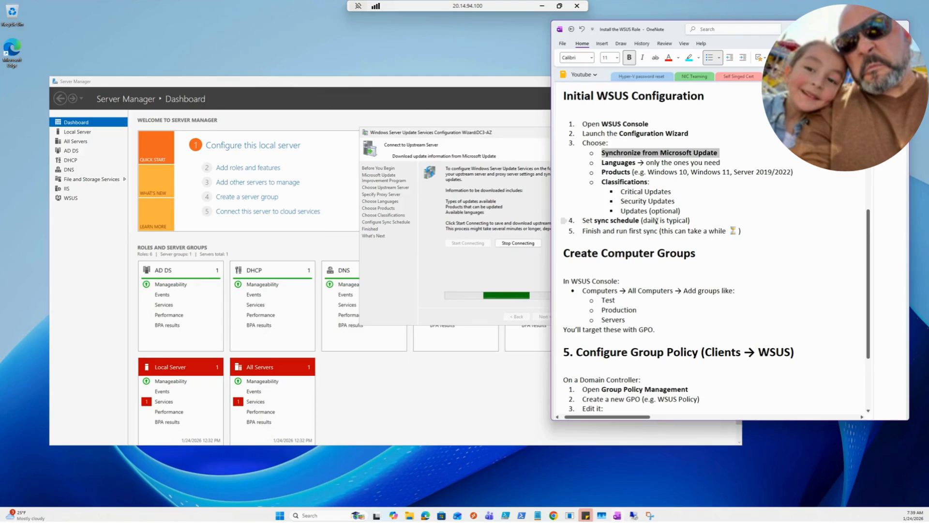
{"action": "scroll", "coordinate": [624, 174], "scroll_direction": "up", "scroll_amount": 3}
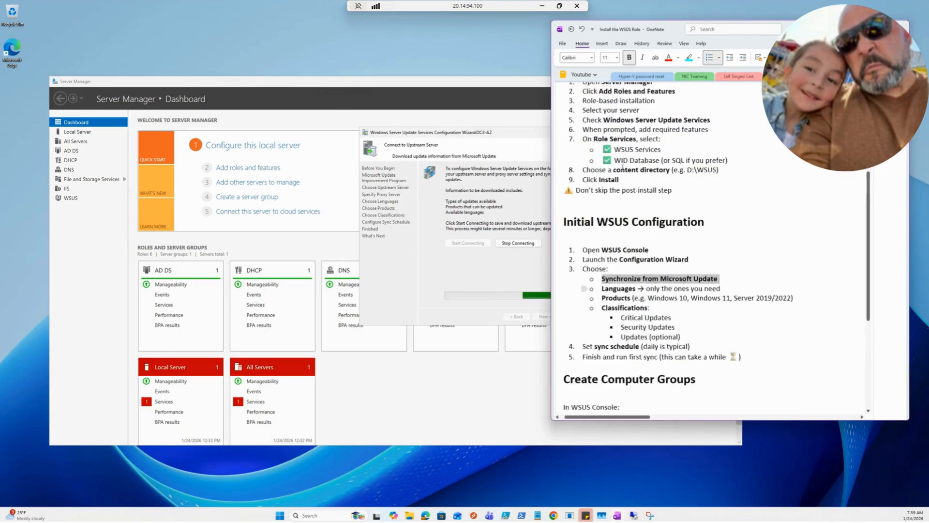
{"action": "scroll", "coordinate": [623, 172], "scroll_direction": "down", "scroll_amount": 5}
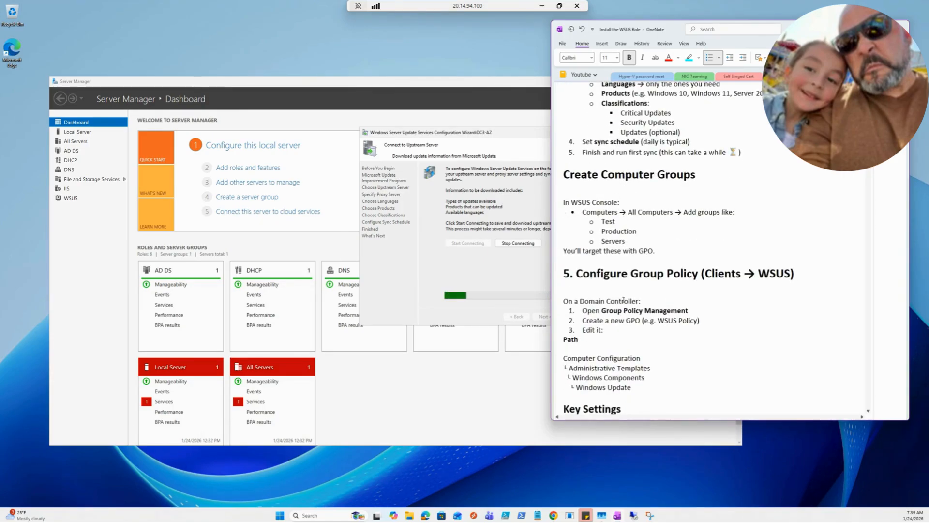
{"action": "left_click_drag", "start_coordinate": [631, 24], "coordinate": [666, 33]}
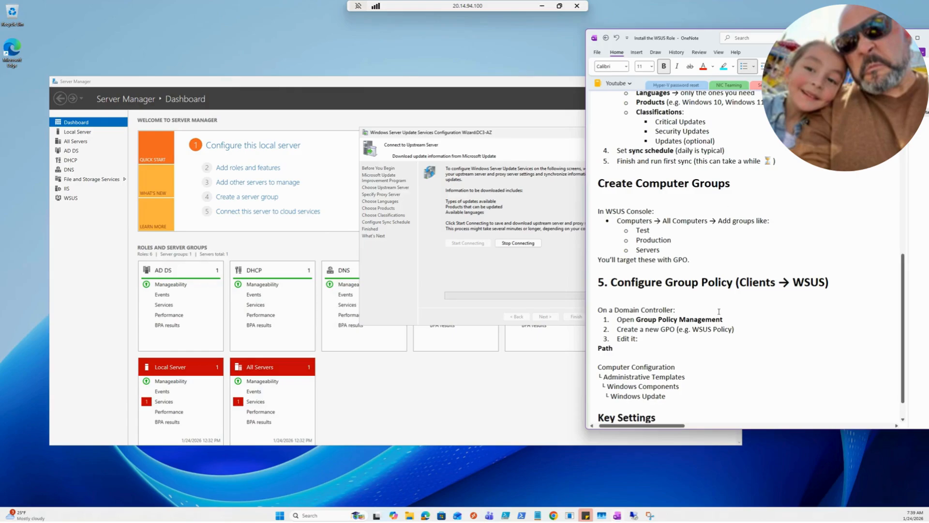
{"action": "scroll", "coordinate": [719, 311], "scroll_direction": "down", "scroll_amount": 3}
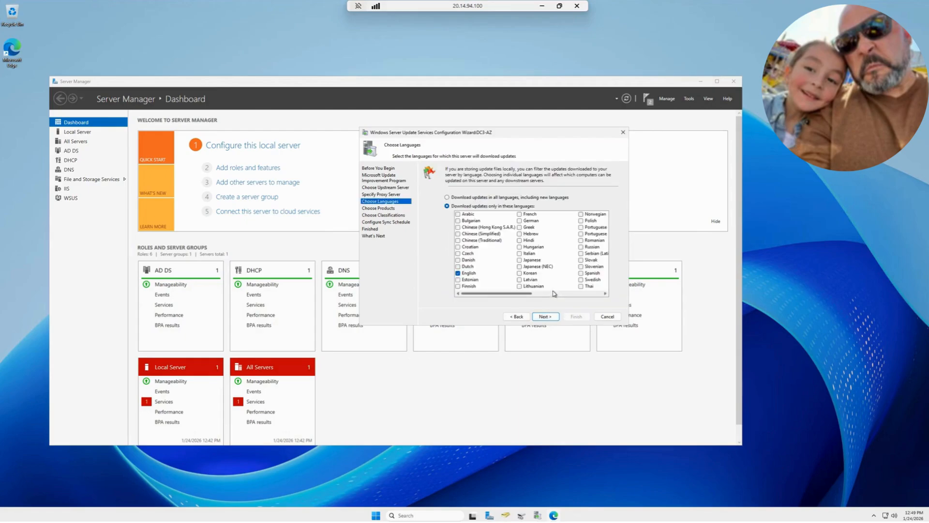
Accept English as the only update language and look through the product list down to the Office entries
{"action": "left_click", "coordinate": [549, 319]}
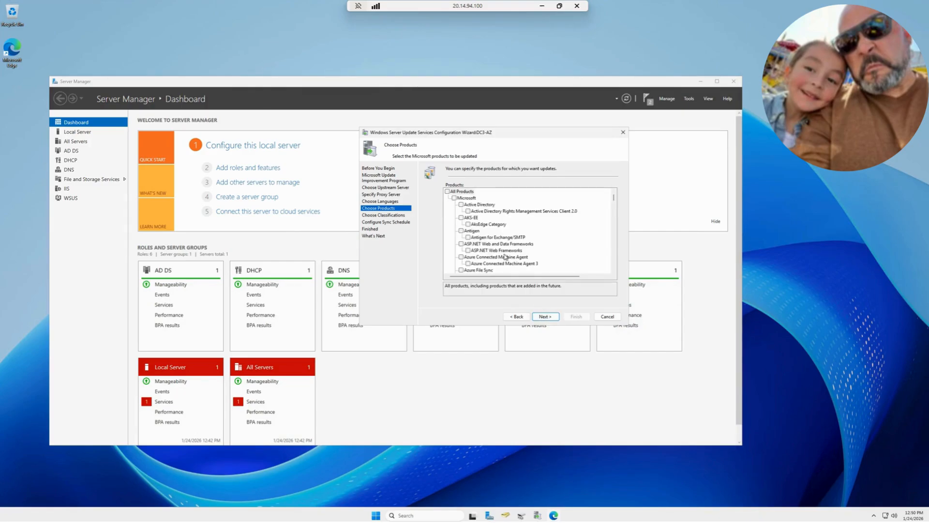
{"action": "scroll", "coordinate": [488, 222], "scroll_direction": "down", "scroll_amount": 10}
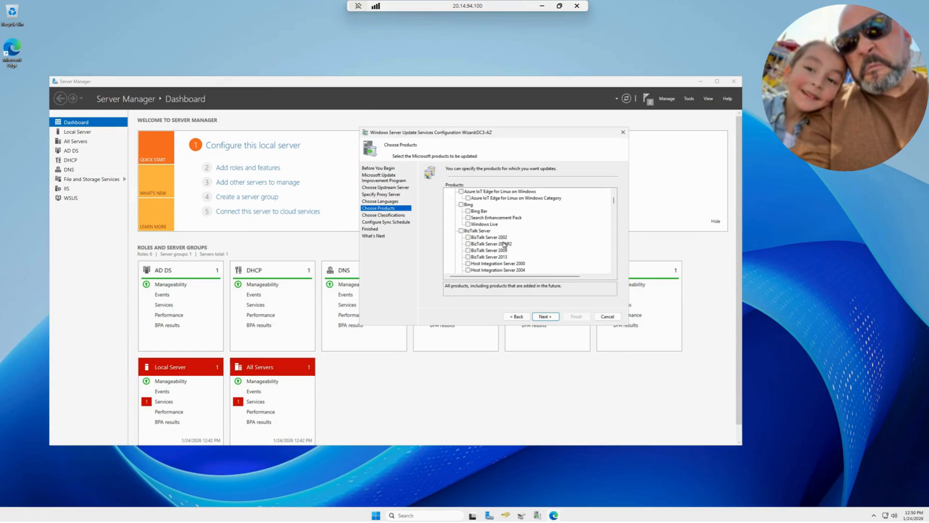
{"action": "scroll", "coordinate": [507, 247], "scroll_direction": "down", "scroll_amount": 10}
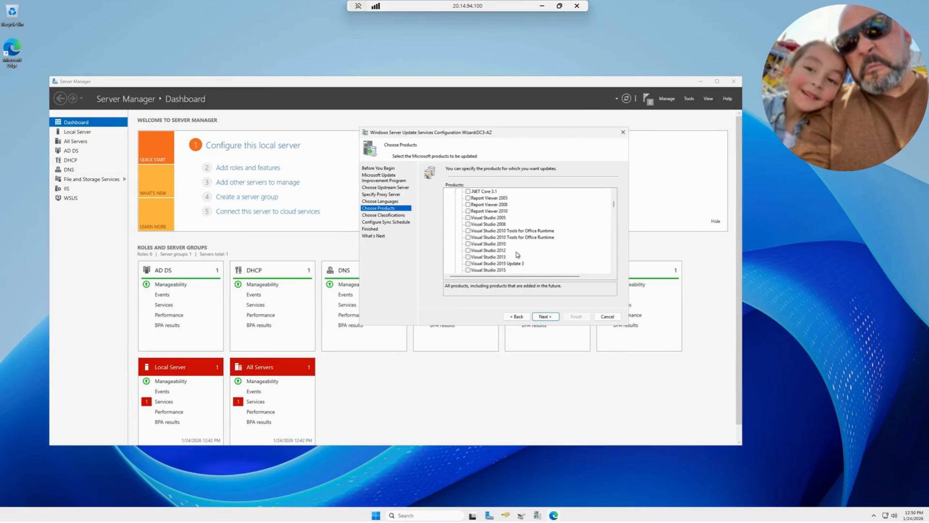
{"action": "scroll", "coordinate": [518, 255], "scroll_direction": "down", "scroll_amount": 10}
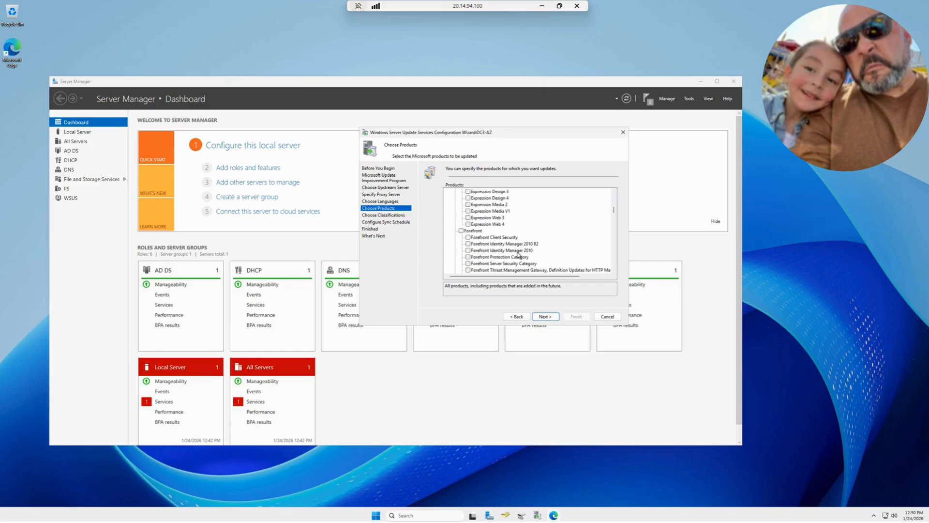
{"action": "scroll", "coordinate": [518, 254], "scroll_direction": "down", "scroll_amount": 5}
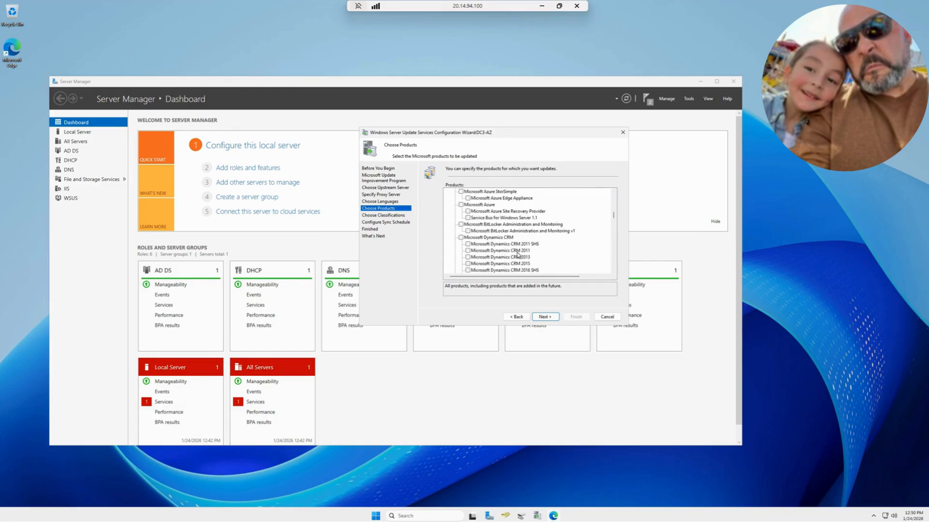
{"action": "scroll", "coordinate": [518, 255], "scroll_direction": "down", "scroll_amount": 10}
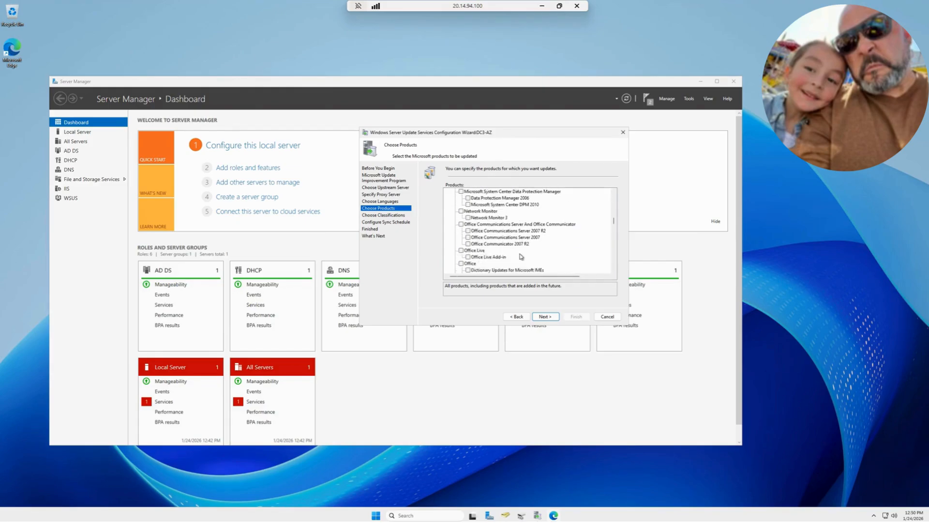
{"action": "scroll", "coordinate": [521, 256], "scroll_direction": "down", "scroll_amount": 10}
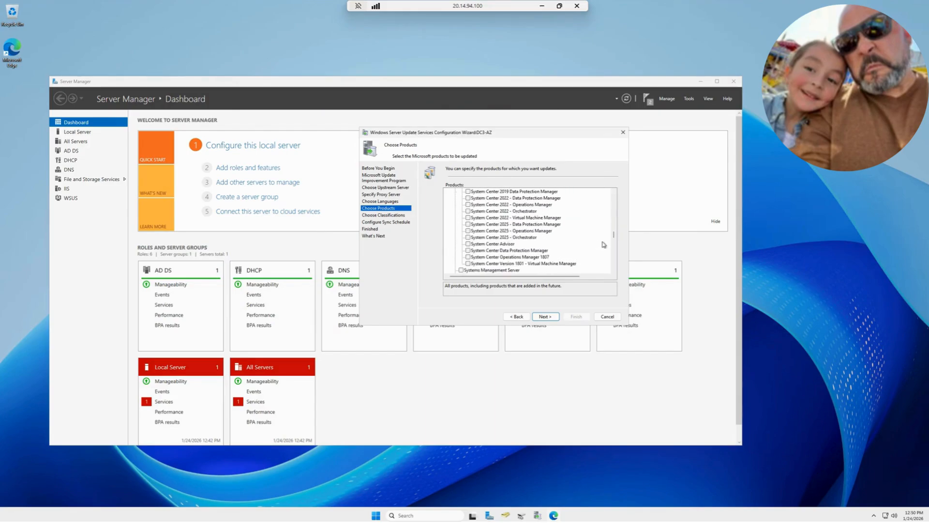
{"action": "mouse_move", "coordinate": [614, 238]}
{"action": "left_mouse_down"}
{"action": "mouse_move", "coordinate": [615, 184]}
{"action": "mouse_move", "coordinate": [615, 220]}
{"action": "left_mouse_up"}
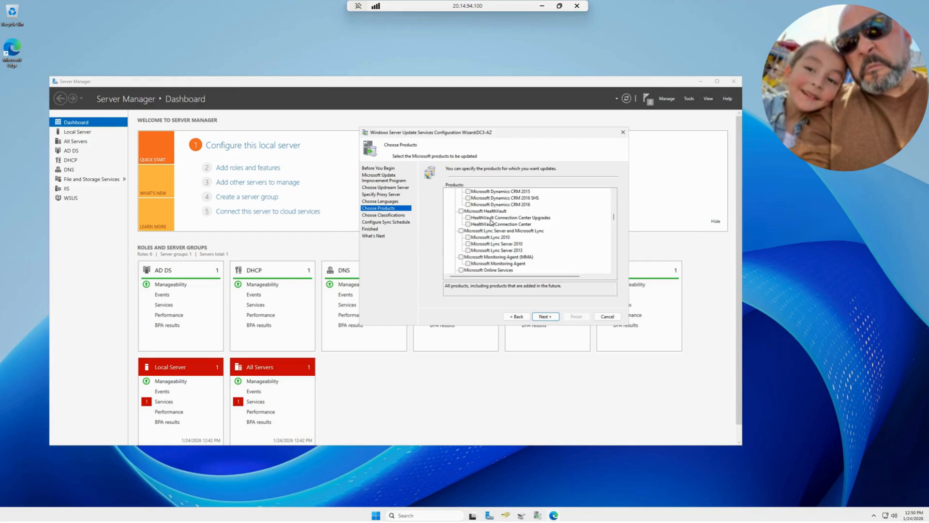
{"action": "scroll", "coordinate": [522, 229], "scroll_direction": "down", "scroll_amount": 2}
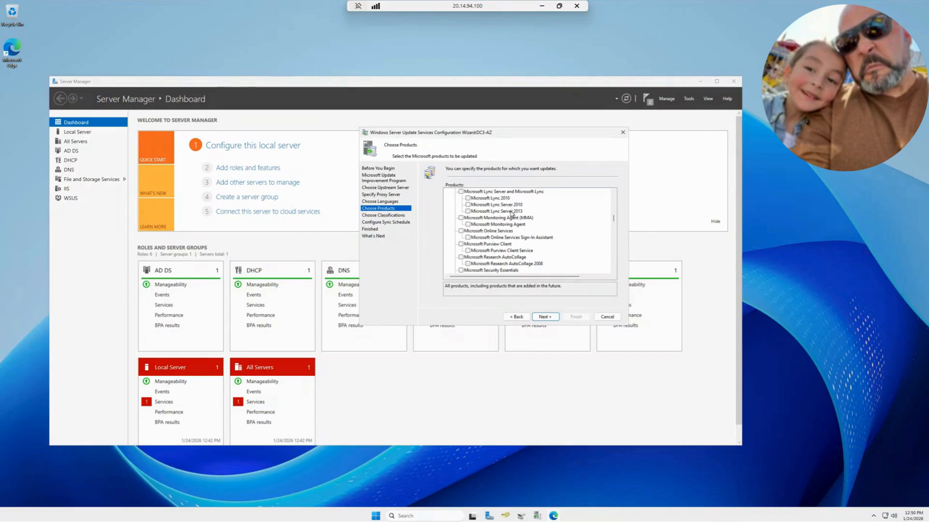
{"action": "scroll", "coordinate": [514, 228], "scroll_direction": "down", "scroll_amount": 3}
{"action": "scroll", "coordinate": [514, 233], "scroll_direction": "down", "scroll_amount": 4}
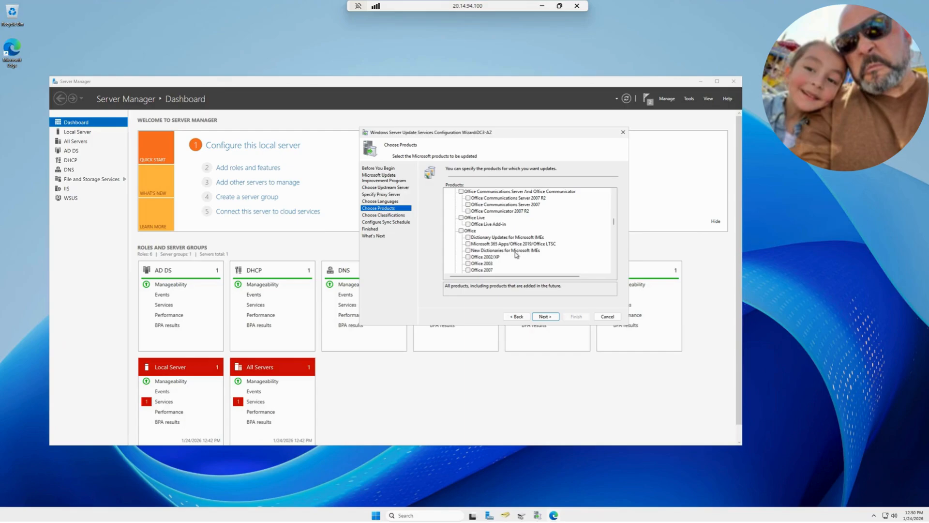
Examine the Office product entries, from Microsoft 365 Apps/Office 2019/Office LTSC to the SharePoint Server editions
{"action": "left_click", "coordinate": [468, 244]}
{"action": "scroll", "coordinate": [486, 246], "scroll_direction": "up", "scroll_amount": 2}
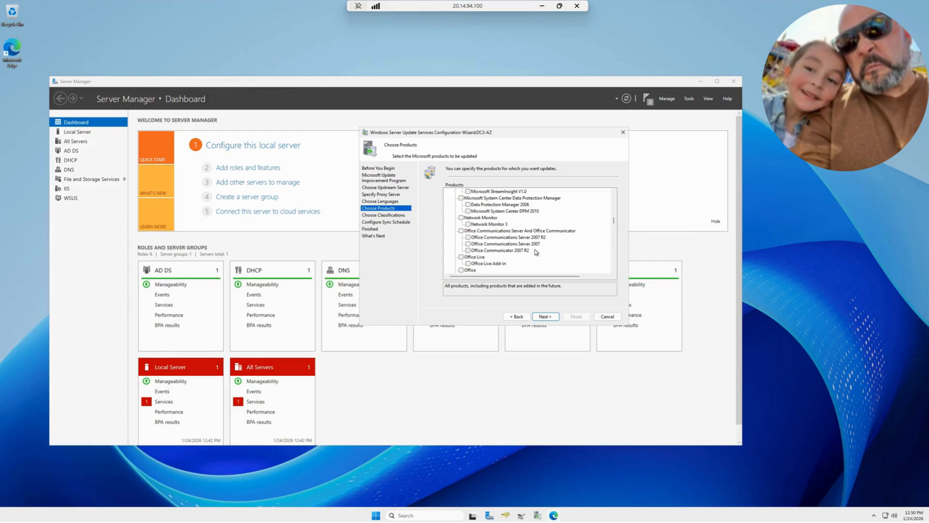
{"action": "scroll", "coordinate": [539, 249], "scroll_direction": "down", "scroll_amount": 5}
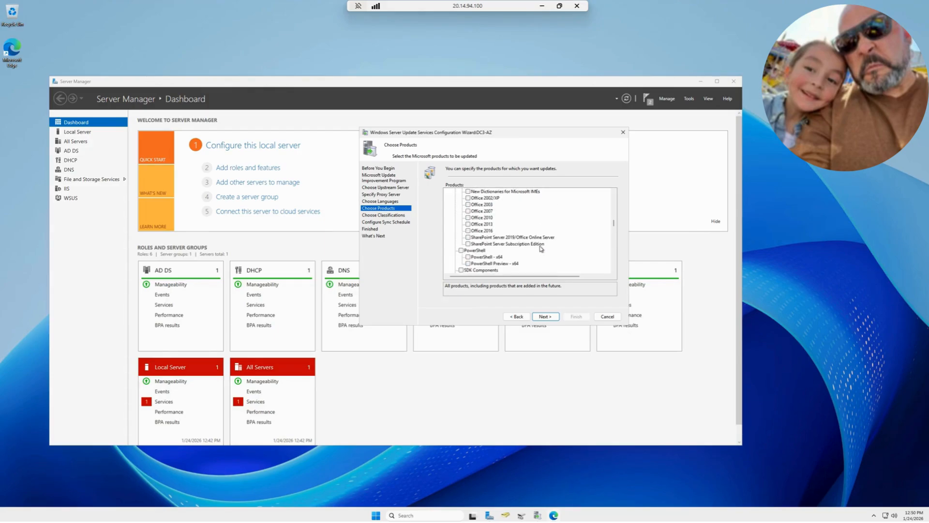
{"action": "scroll", "coordinate": [537, 247], "scroll_direction": "up", "scroll_amount": 2}
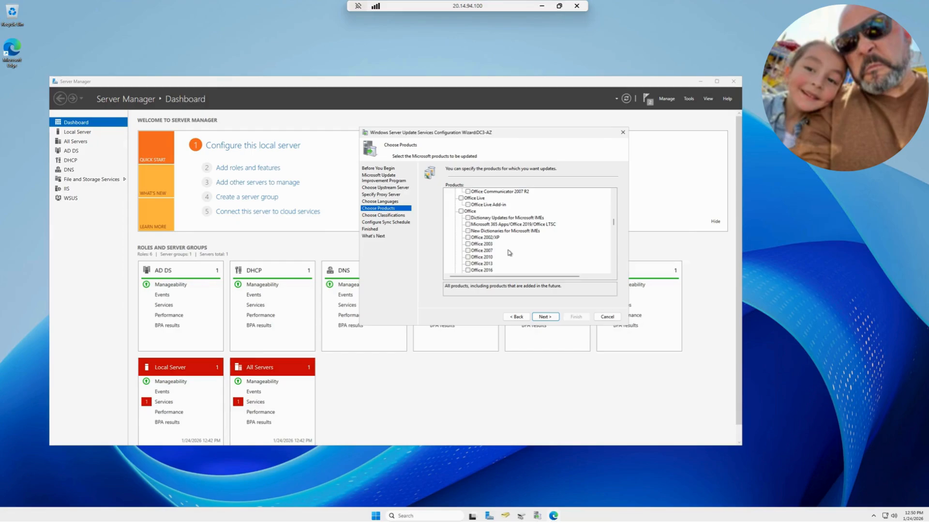
{"action": "scroll", "coordinate": [511, 251], "scroll_direction": "down", "scroll_amount": 10}
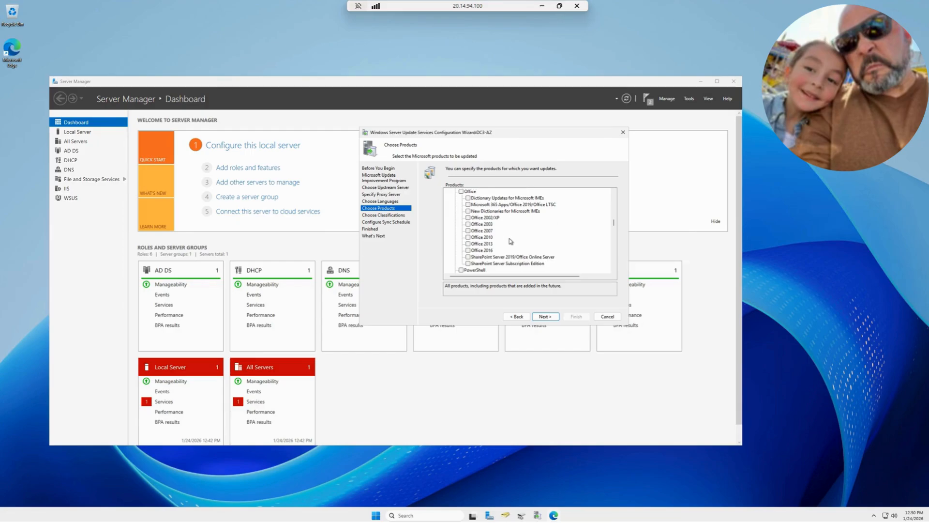
Find the Windows category in the product list and clear its selection, including all of its sub-products
{"action": "scroll", "coordinate": [514, 247], "scroll_direction": "down", "scroll_amount": 10}
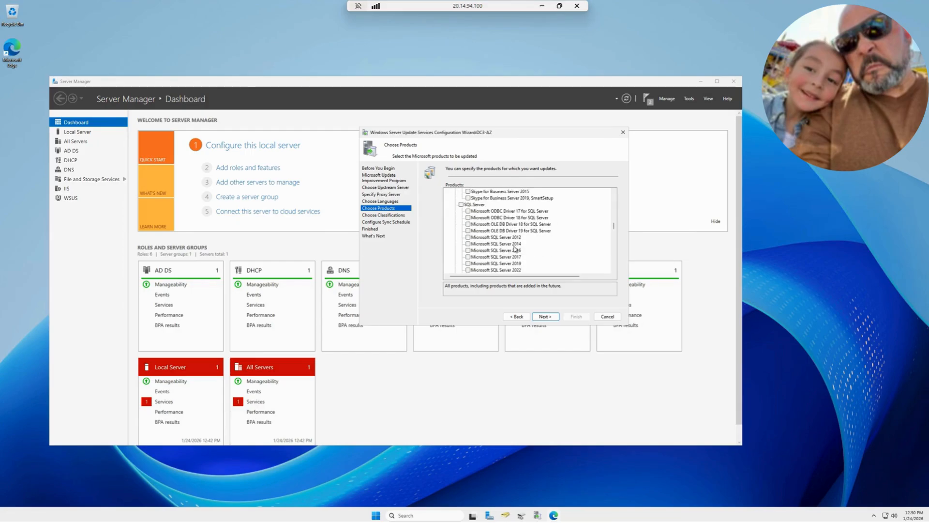
{"action": "scroll", "coordinate": [517, 252], "scroll_direction": "down", "scroll_amount": 5}
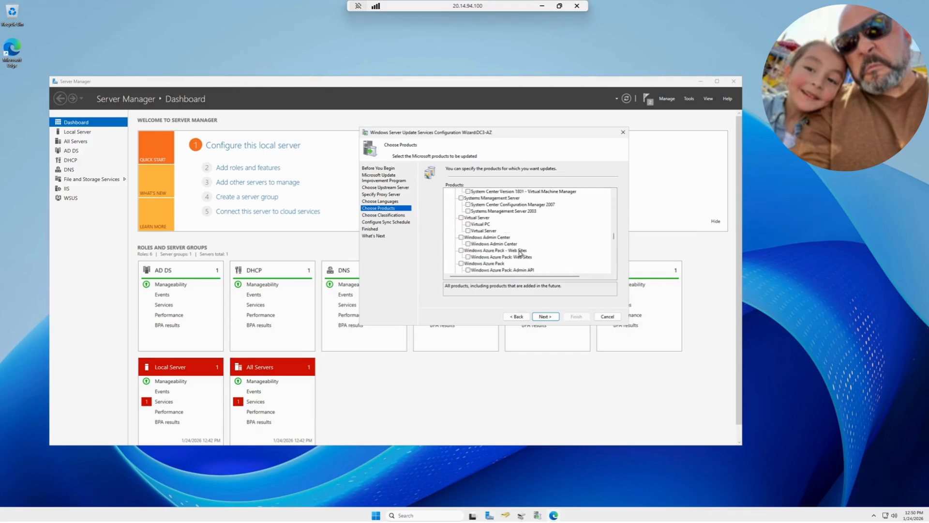
{"action": "scroll", "coordinate": [520, 253], "scroll_direction": "down", "scroll_amount": 8}
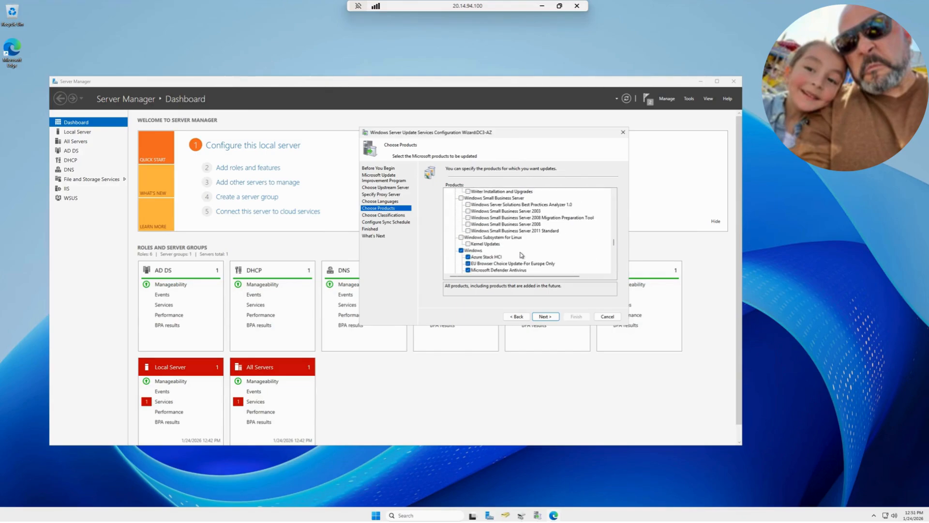
{"action": "scroll", "coordinate": [521, 254], "scroll_direction": "down", "scroll_amount": 10}
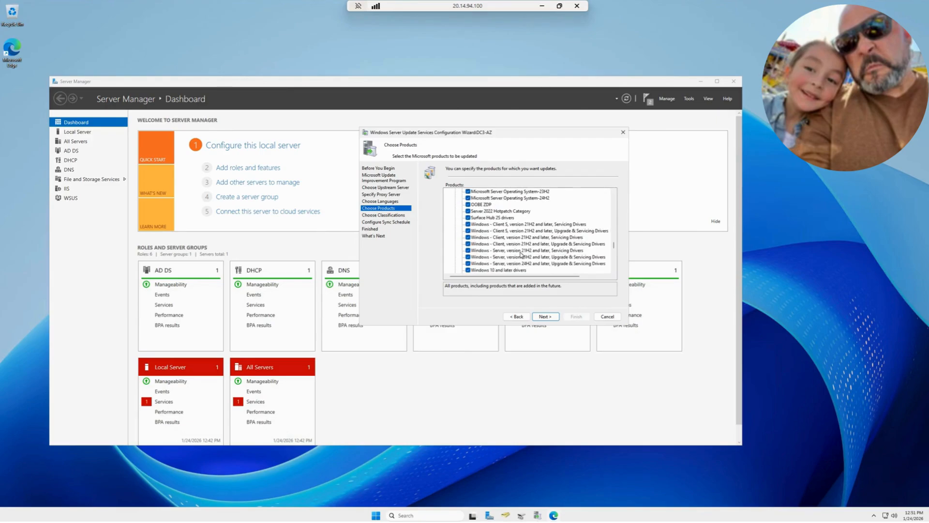
{"action": "scroll", "coordinate": [521, 255], "scroll_direction": "up", "scroll_amount": 4}
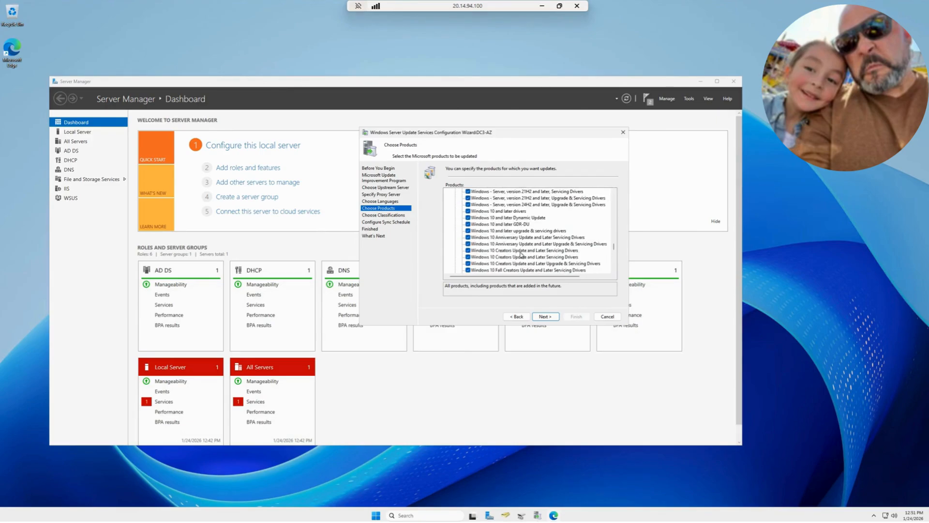
{"action": "scroll", "coordinate": [521, 255], "scroll_direction": "up", "scroll_amount": 6}
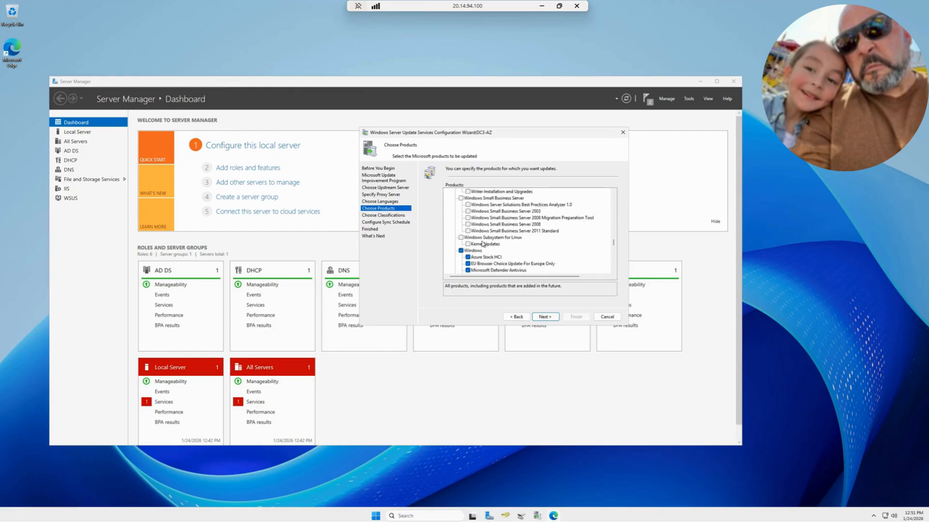
{"action": "left_click", "coordinate": [462, 270]}
Select Microsoft Server Operating System 21H2, 22H2, 23H2 and 24H2, plus the three Windows - Server 21H2 and 24H2 driver entries
{"action": "scroll", "coordinate": [499, 256], "scroll_direction": "down", "scroll_amount": 3}
{"action": "scroll", "coordinate": [499, 266], "scroll_direction": "down", "scroll_amount": 1}
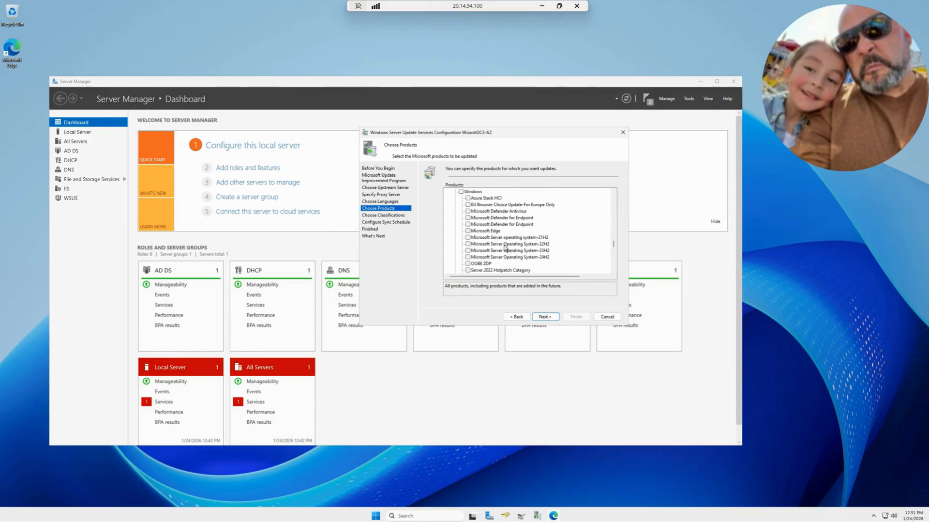
{"action": "left_click", "coordinate": [468, 237]}
{"action": "scroll", "coordinate": [468, 249], "scroll_direction": "down", "scroll_amount": 4}
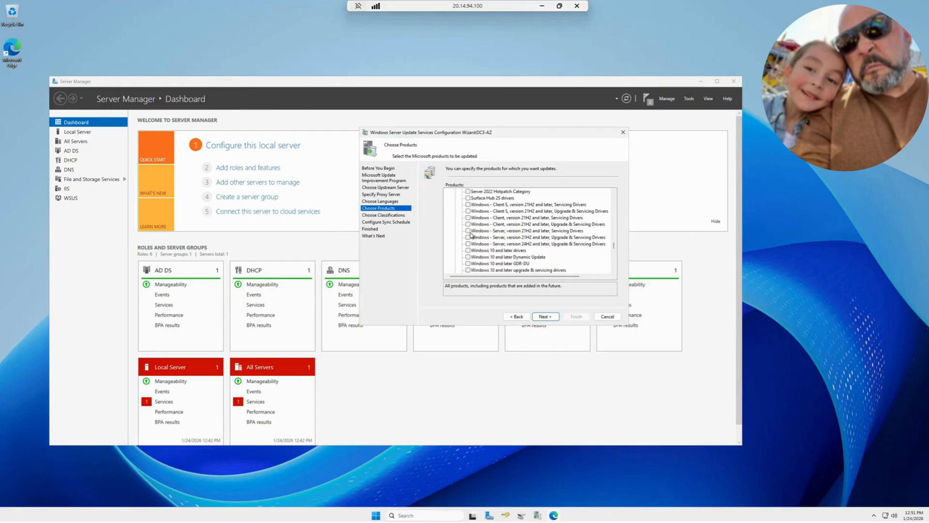
{"action": "left_click", "coordinate": [468, 230]}
{"action": "left_click", "coordinate": [467, 237]}
{"action": "left_click", "coordinate": [467, 244]}
{"action": "scroll", "coordinate": [508, 233], "scroll_direction": "up", "scroll_amount": 3}
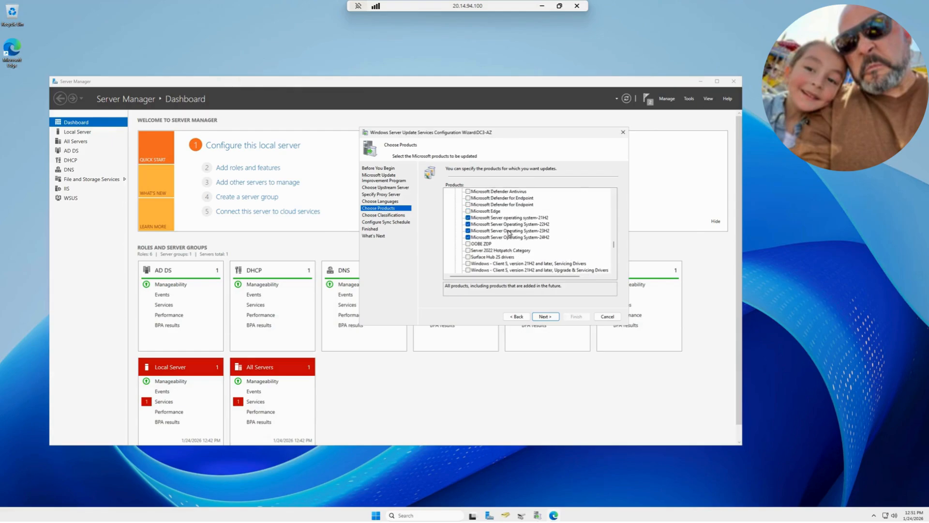
Review the remaining Windows client and Windows Server products through to the end of the list
{"action": "scroll", "coordinate": [521, 239], "scroll_direction": "down", "scroll_amount": 5}
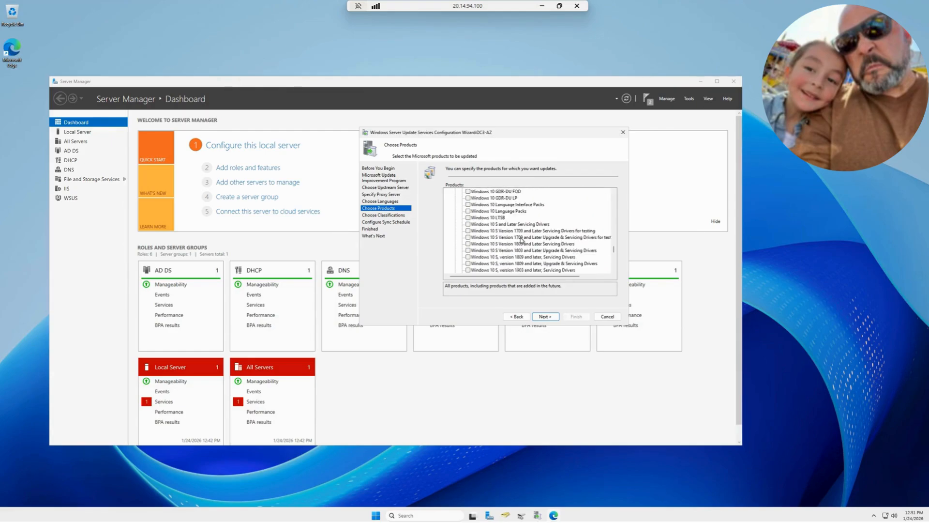
{"action": "scroll", "coordinate": [522, 239], "scroll_direction": "down", "scroll_amount": 10}
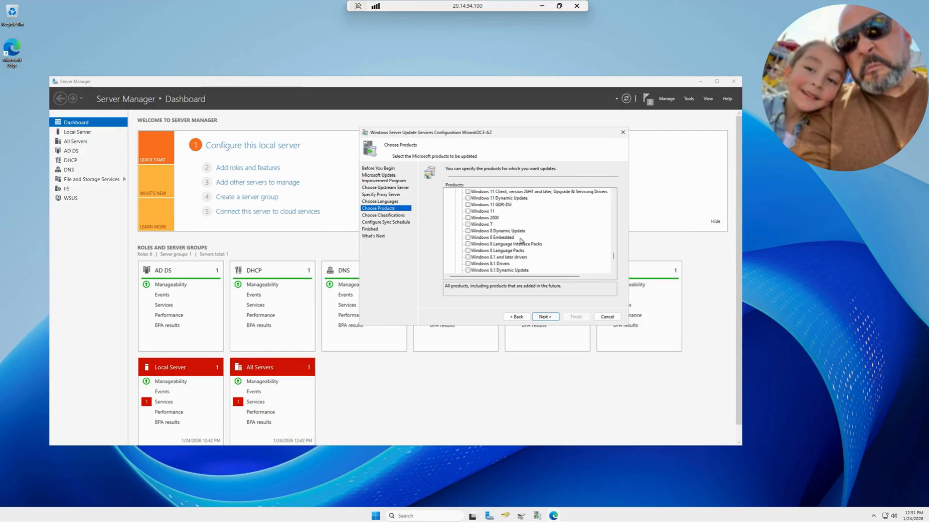
{"action": "scroll", "coordinate": [520, 240], "scroll_direction": "down", "scroll_amount": 10}
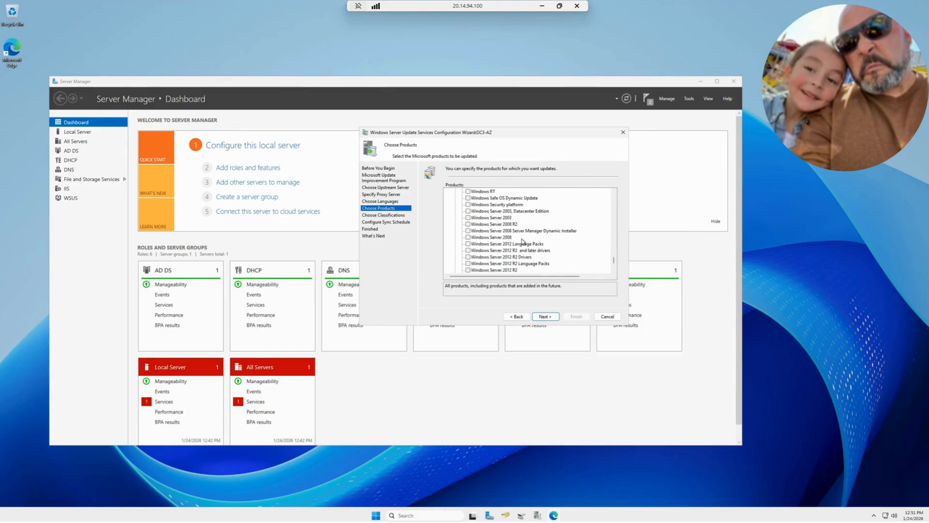
{"action": "scroll", "coordinate": [522, 241], "scroll_direction": "down", "scroll_amount": 10}
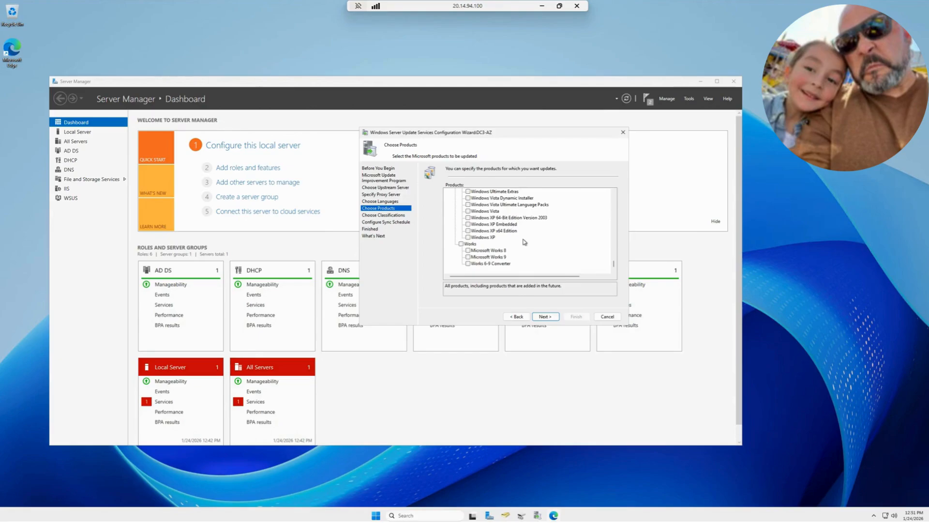
{"action": "scroll", "coordinate": [506, 254], "scroll_direction": "up", "scroll_amount": 4}
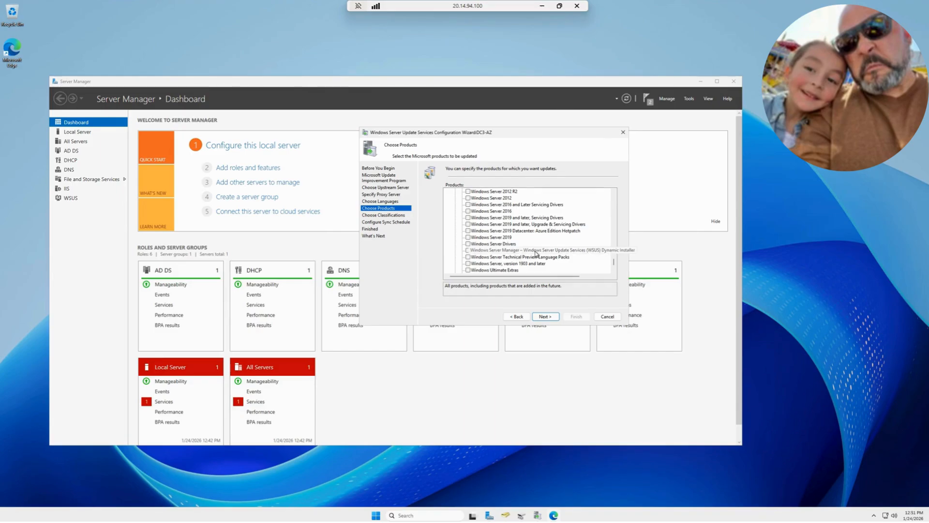
Accept the product selection, check the Upgrades description, and keep only the Critical, Definition and Security Updates classifications
{"action": "left_click", "coordinate": [545, 316]}
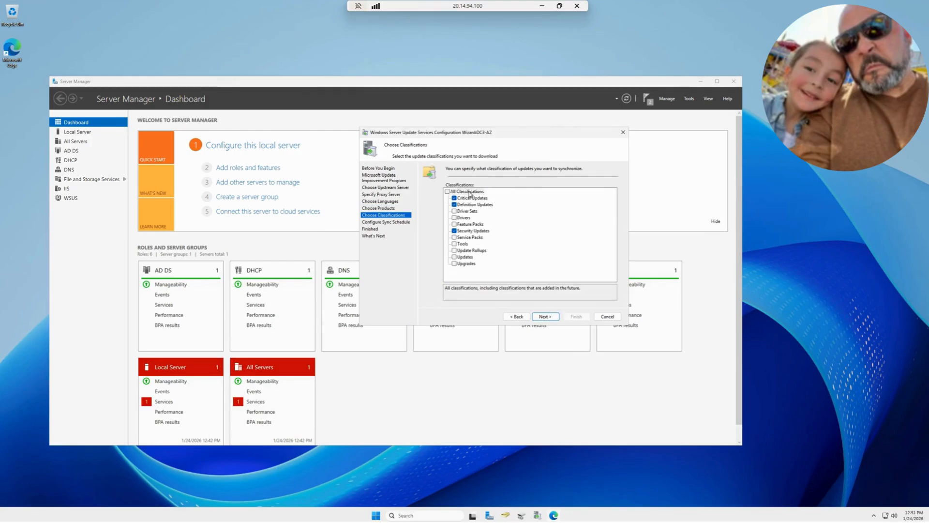
{"action": "left_click", "coordinate": [459, 264]}
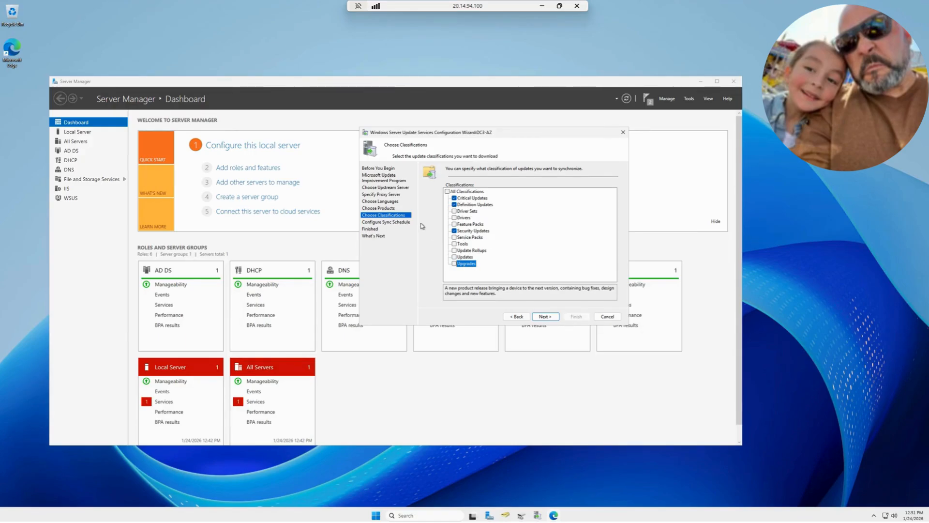
{"action": "left_click", "coordinate": [545, 317]}
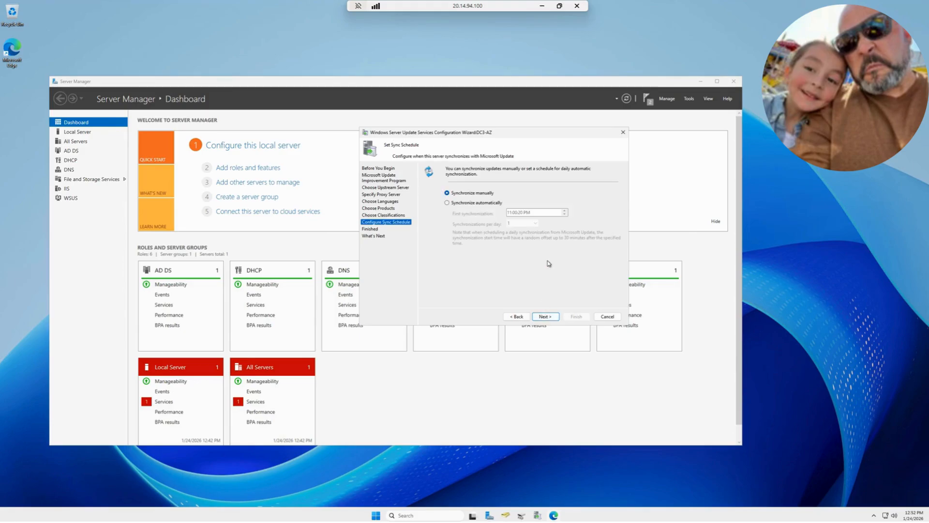
Set the server to synchronize automatically, choose the number of synchronizations per day, and accept the schedule
{"action": "left_click", "coordinate": [491, 204]}
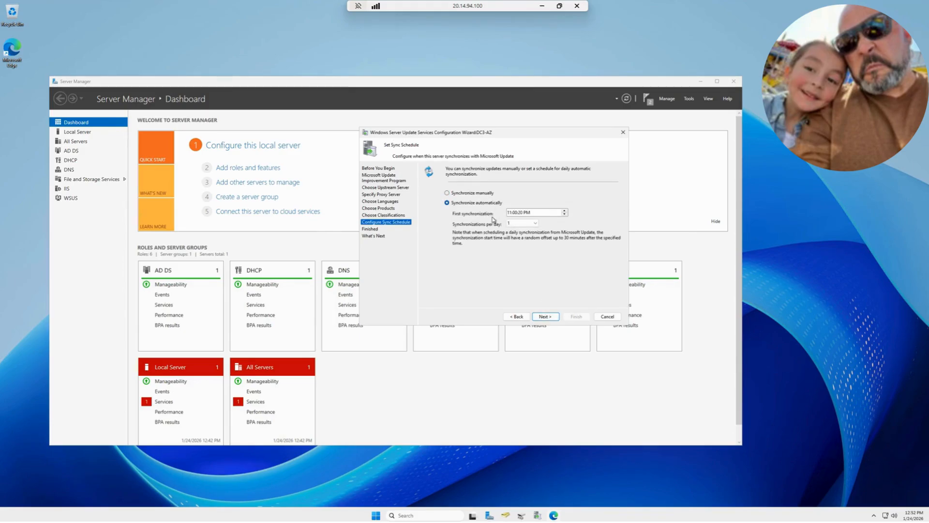
{"action": "left_click", "coordinate": [534, 223]}
{"action": "left_click", "coordinate": [530, 236]}
{"action": "left_click", "coordinate": [546, 316]}
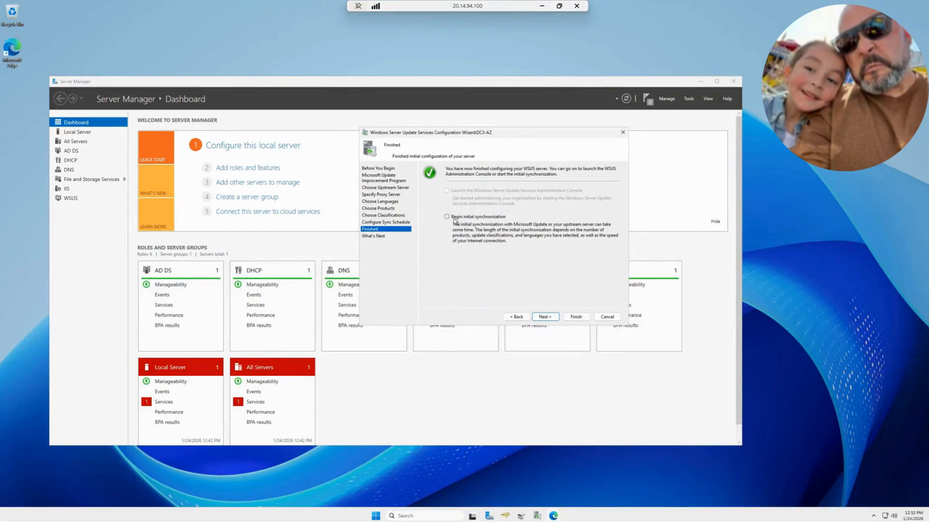
Choose to begin the initial synchronization and finish the WSUS configuration wizard
{"action": "left_click", "coordinate": [448, 217]}
{"action": "left_click", "coordinate": [545, 317]}
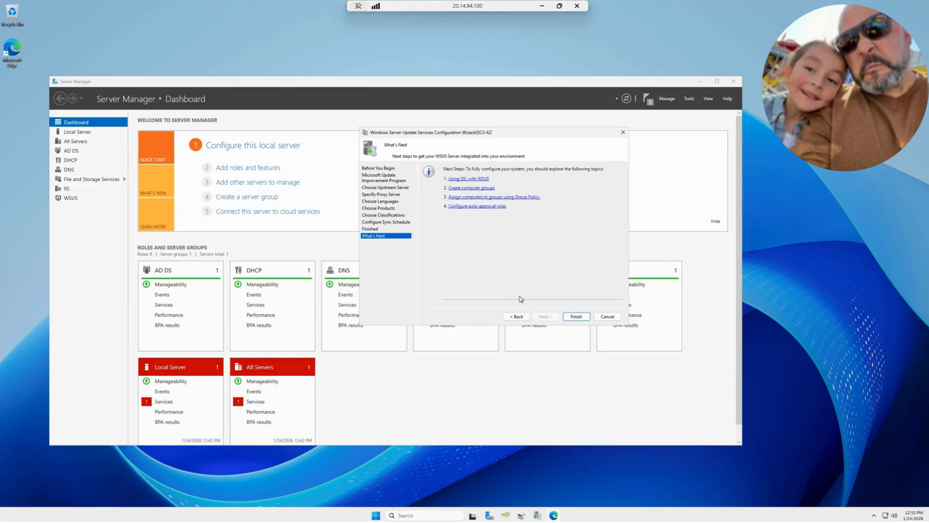
{"action": "left_click", "coordinate": [576, 316]}
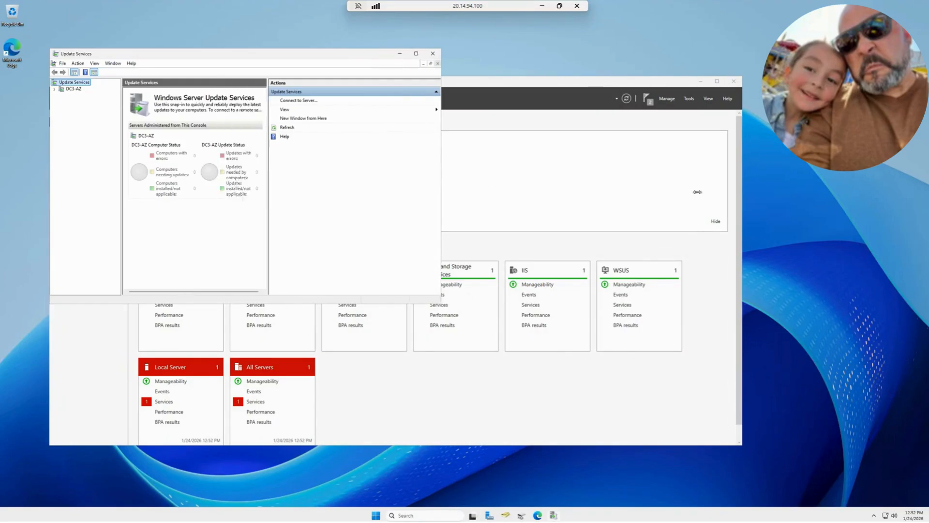
Expand the DC3-AZ server in the Update Services console and review its overview and synchronization status
{"action": "left_click", "coordinate": [55, 89]}
{"action": "left_click", "coordinate": [74, 90]}
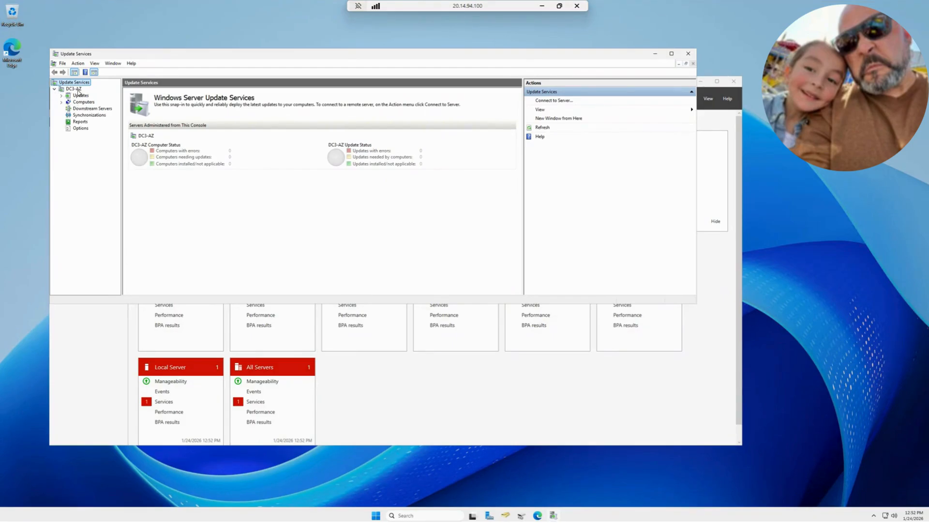
{"action": "left_click", "coordinate": [78, 96]}
{"action": "left_click", "coordinate": [72, 89]}
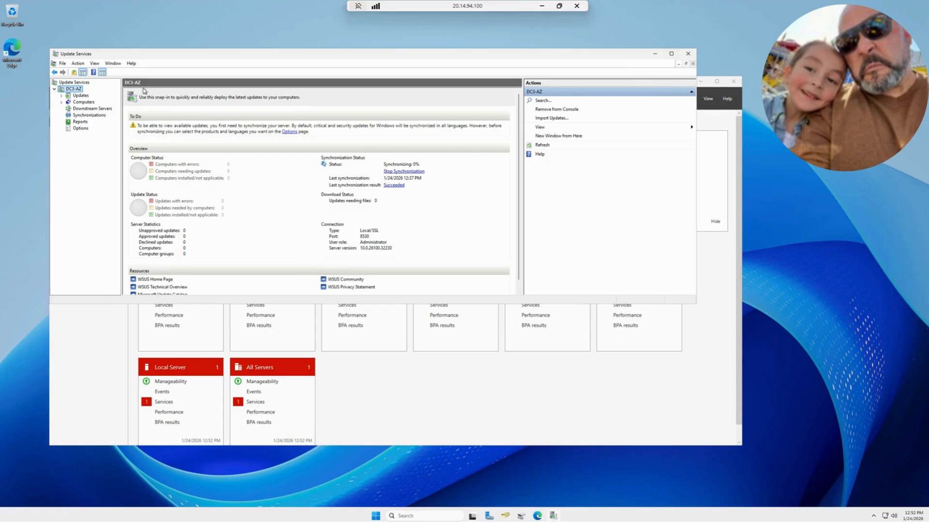
{"action": "left_click_drag", "start_coordinate": [196, 58], "coordinate": [364, 139]}
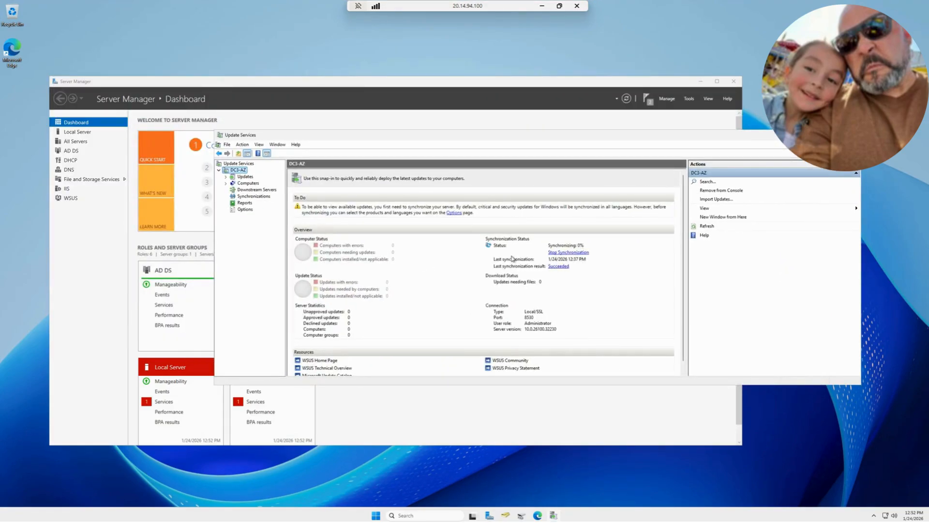
{"action": "scroll", "coordinate": [548, 296], "scroll_direction": "down", "scroll_amount": 1}
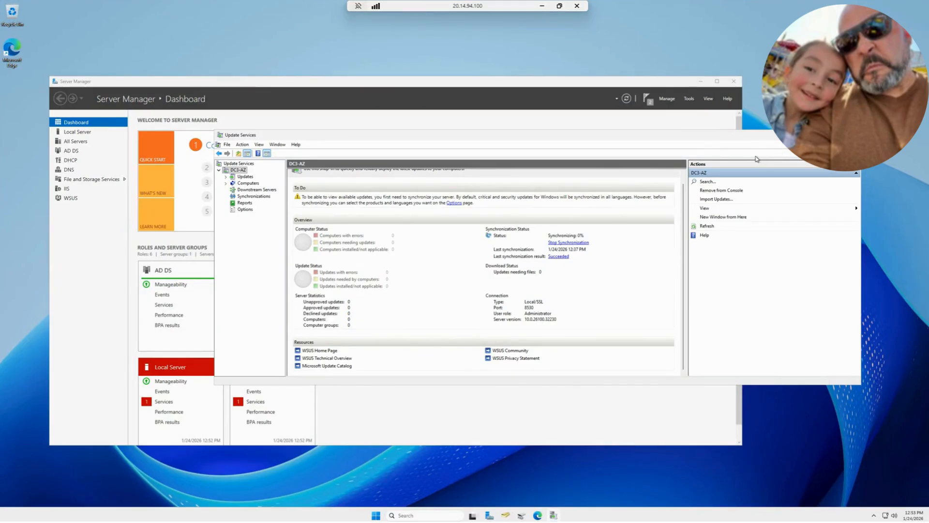
Minimize the Update Services console and open Group Policy Management from Server Manager
{"action": "left_click", "coordinate": [820, 135]}
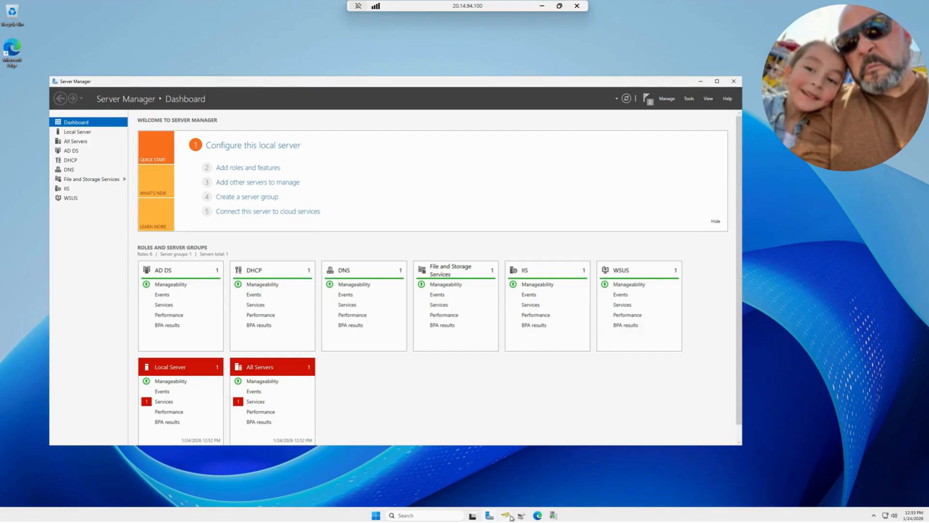
{"action": "left_click", "coordinate": [489, 516]}
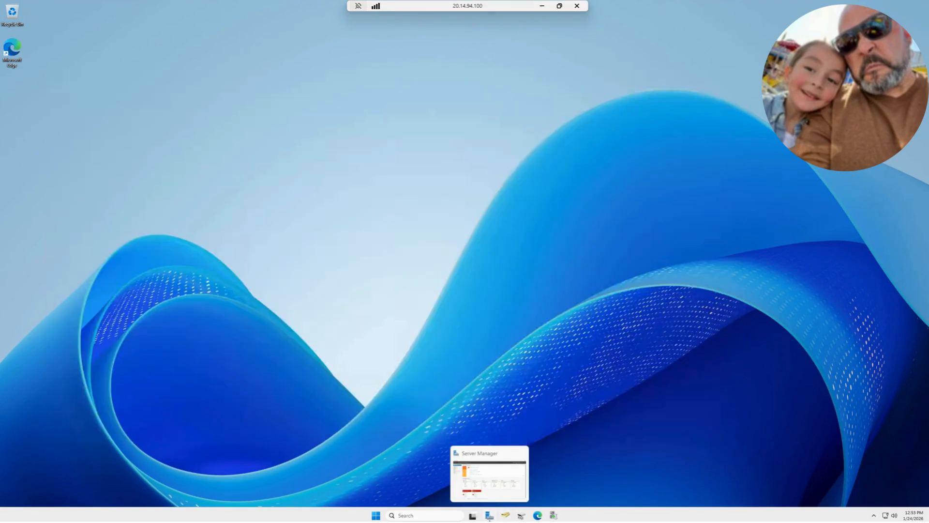
{"action": "left_click", "coordinate": [489, 516]}
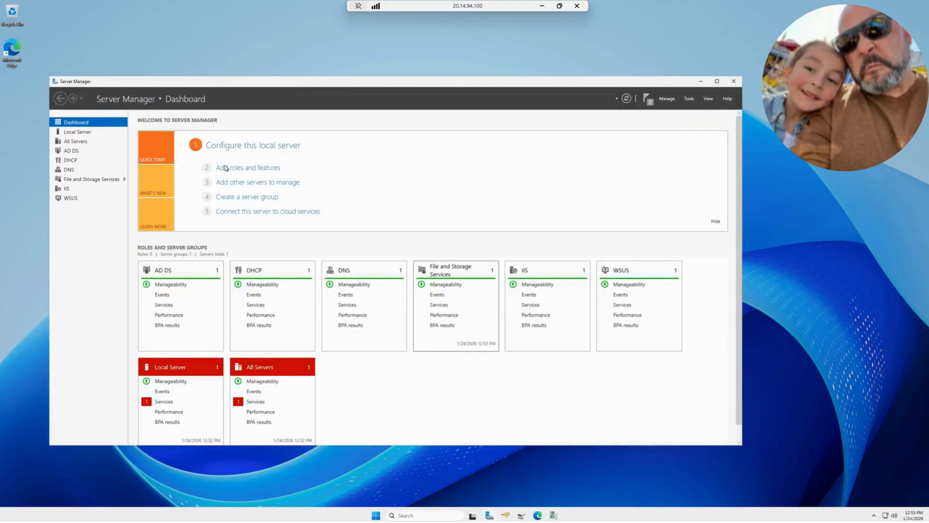
{"action": "left_click", "coordinate": [691, 100]}
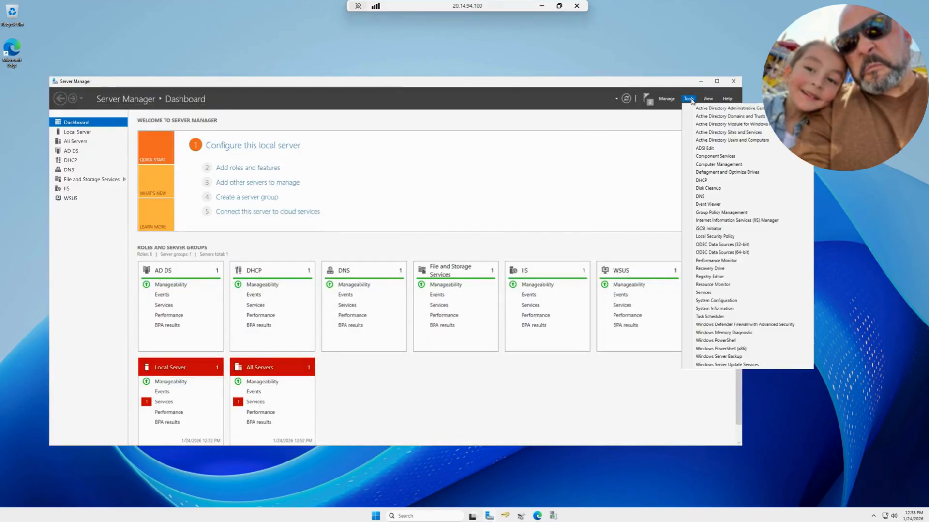
{"action": "left_click", "coordinate": [740, 213]}
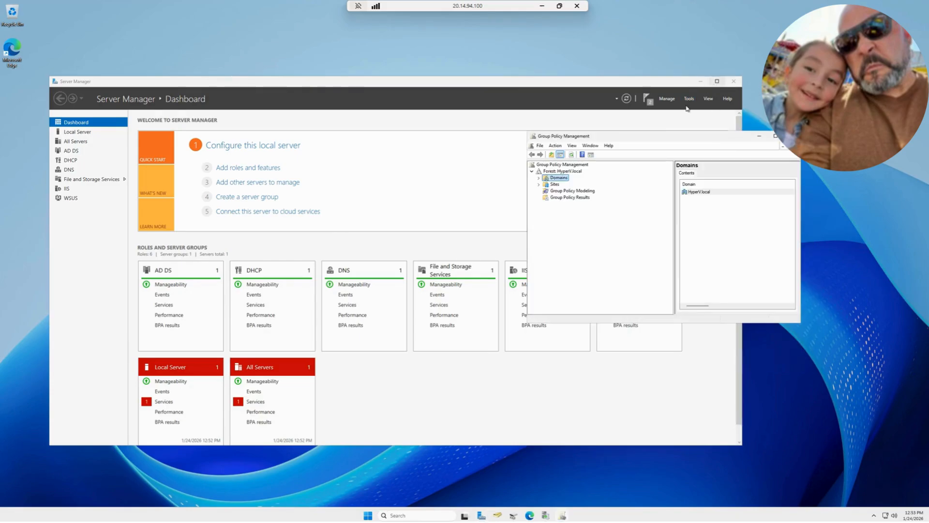
Select the WSUS_DC policy under HyperV.local's Group Policy Objects, maximize the console and widen its tree pane
{"action": "left_click", "coordinate": [539, 179]}
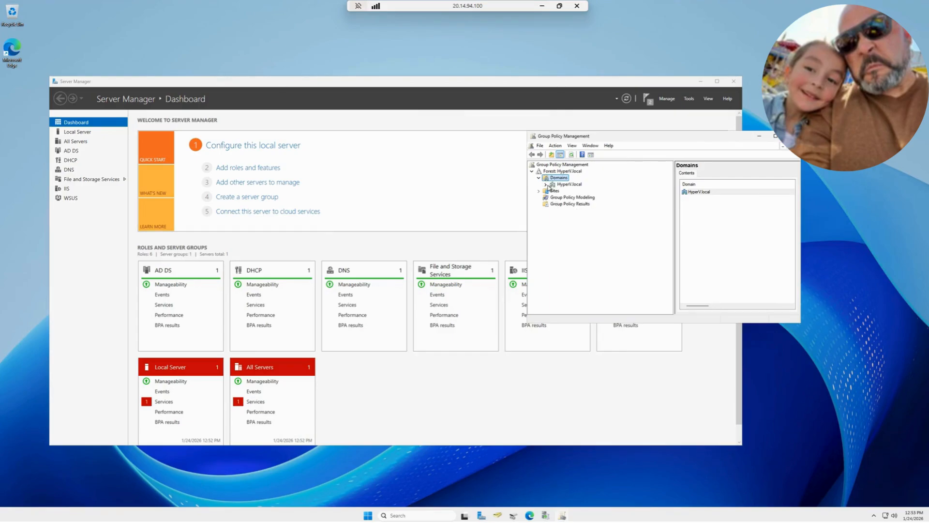
{"action": "left_click", "coordinate": [547, 185]}
{"action": "left_click", "coordinate": [600, 206]}
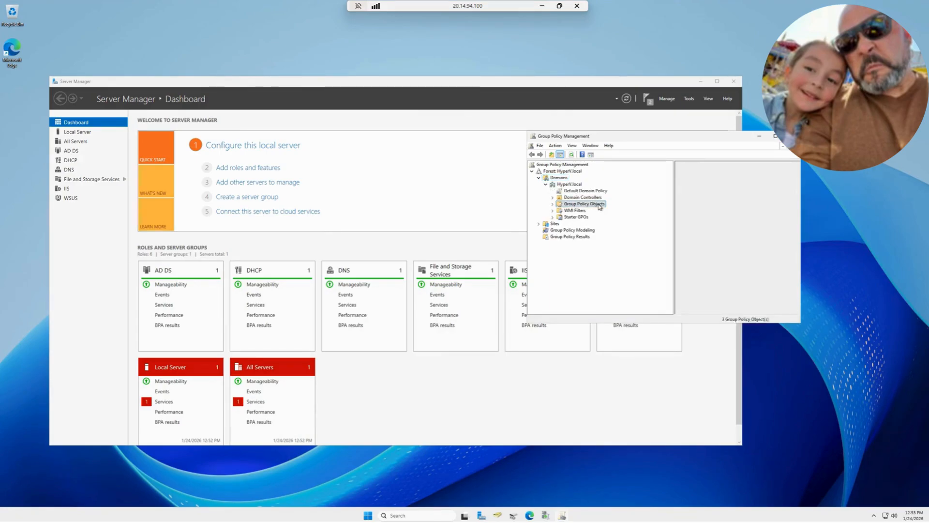
{"action": "left_click", "coordinate": [553, 204]}
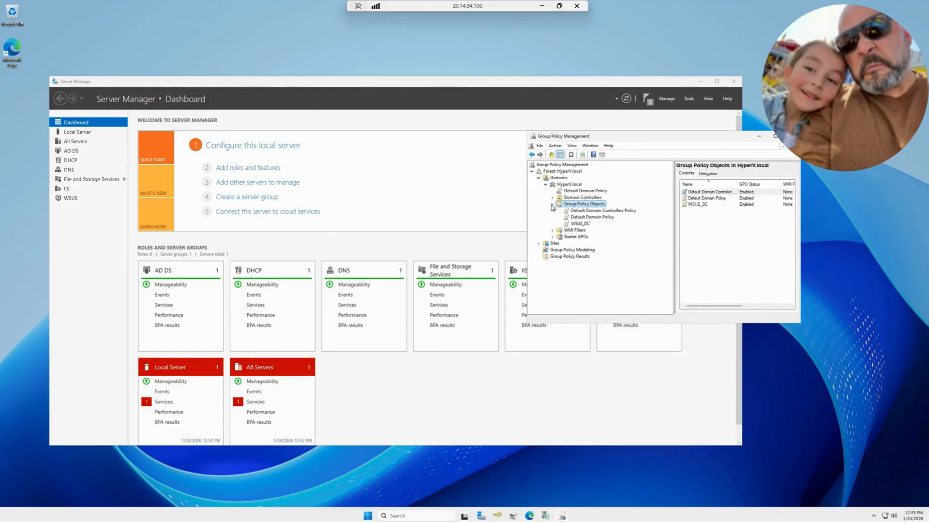
{"action": "left_click", "coordinate": [586, 224]}
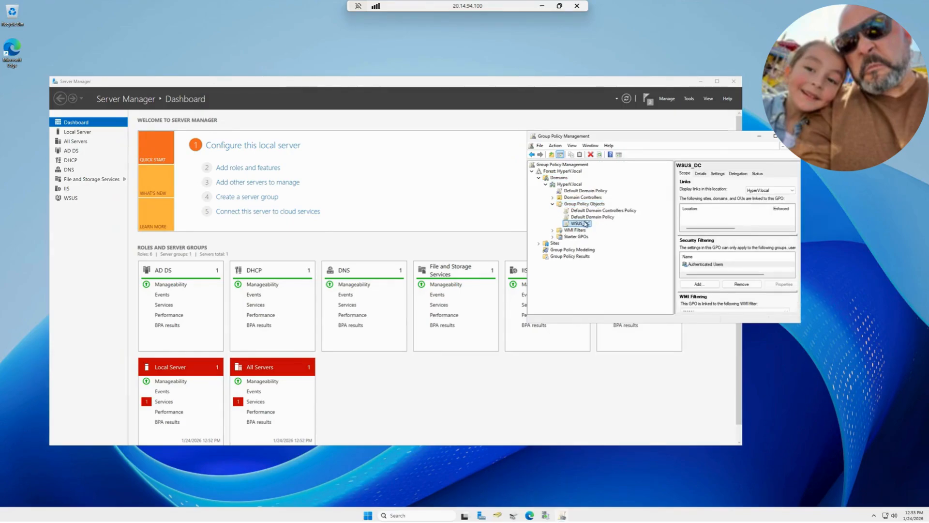
{"action": "double_click", "coordinate": [739, 138]}
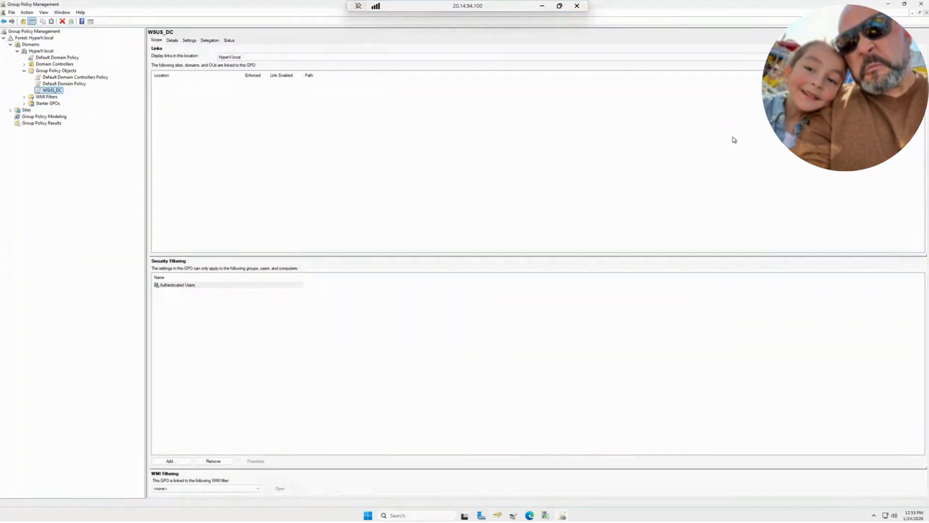
{"action": "left_click", "coordinate": [147, 156]}
{"action": "left_click_drag", "start_coordinate": [145, 158], "coordinate": [228, 145]}
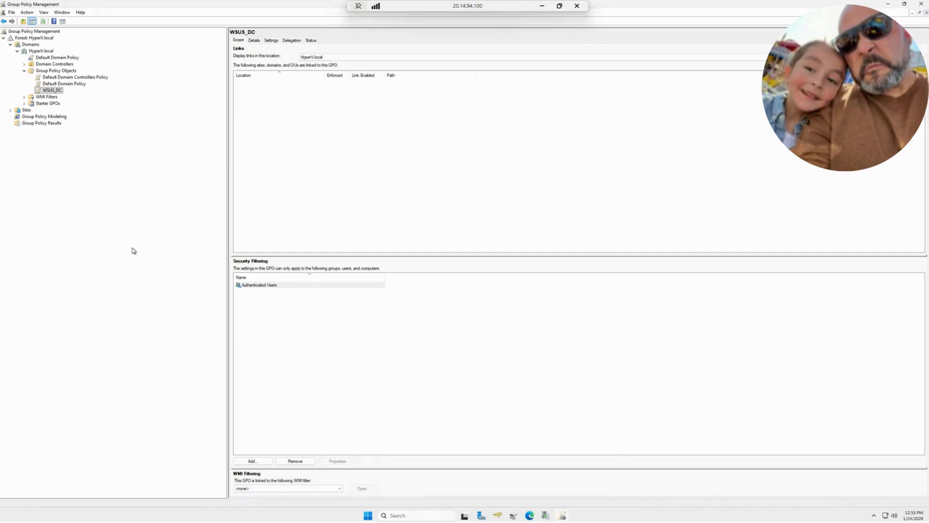
Open the WSUS_DC policy for editing, then enlarge and reposition the Group Policy Management Editor window
{"action": "right_click", "coordinate": [52, 93]}
{"action": "left_click", "coordinate": [69, 93]}
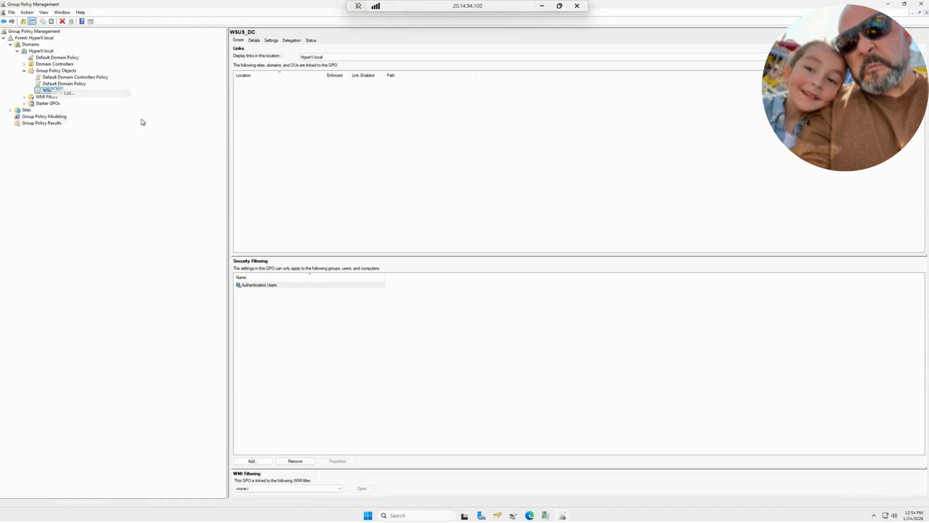
{"action": "left_click_drag", "start_coordinate": [193, 37], "coordinate": [556, 94]}
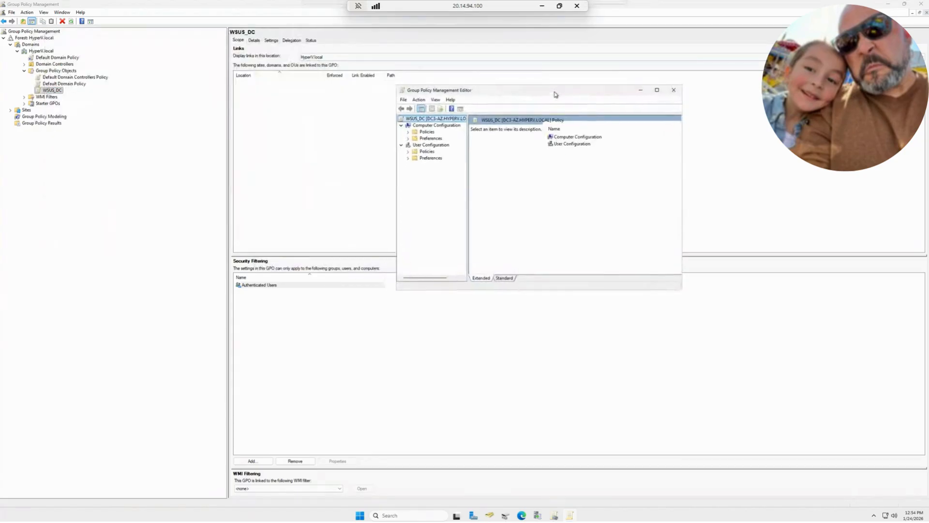
{"action": "left_click_drag", "start_coordinate": [396, 290], "coordinate": [319, 364]}
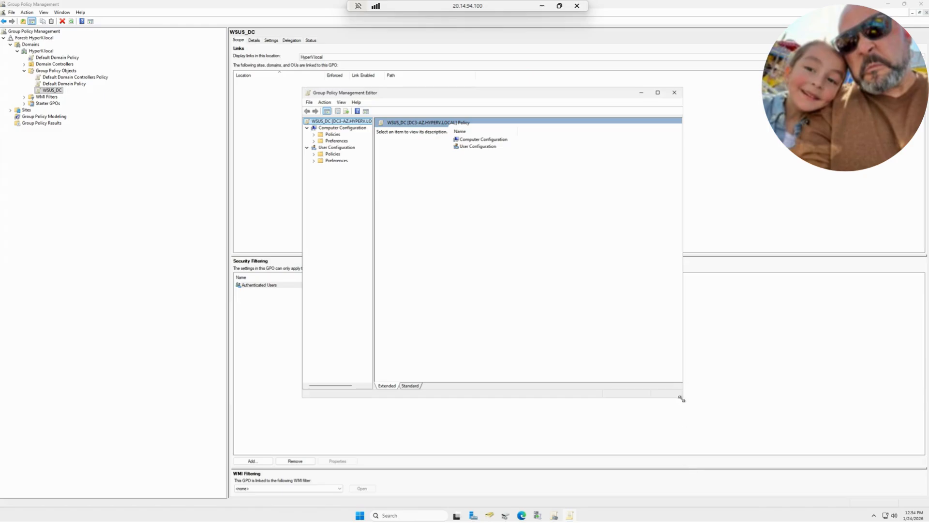
{"action": "left_click_drag", "start_coordinate": [681, 399], "coordinate": [927, 497]}
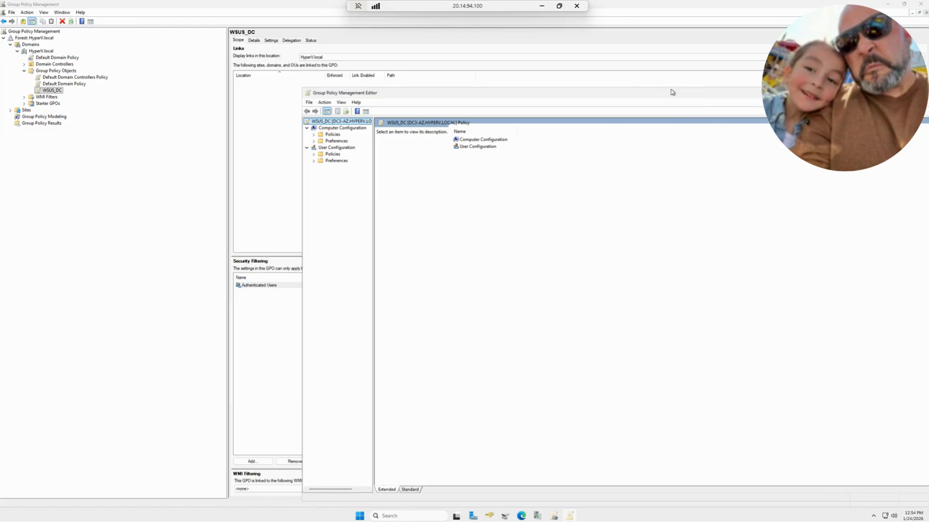
{"action": "left_click_drag", "start_coordinate": [673, 92], "coordinate": [541, 63]}
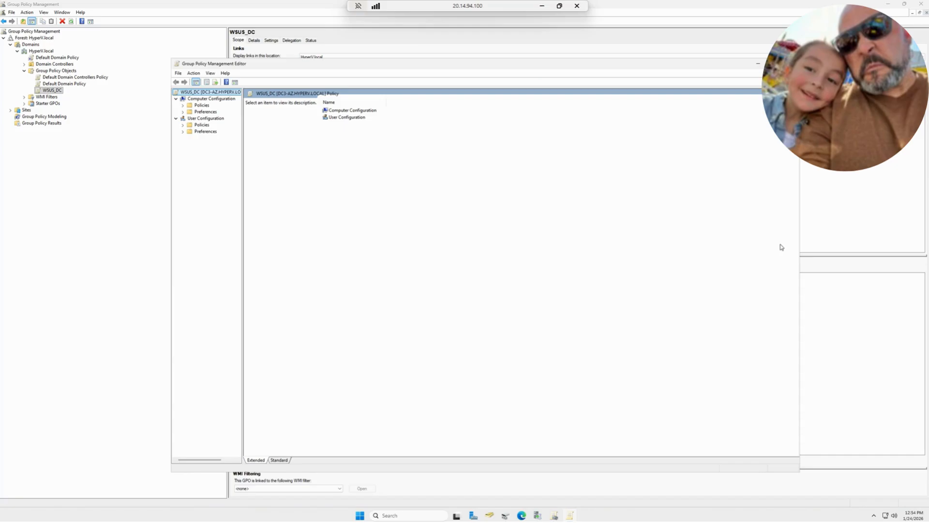
Switch to the OneNote notes and review the sections on creating computer groups and configuring Group Policy for WSUS clients
{"action": "key", "text": "alt+Tab"}
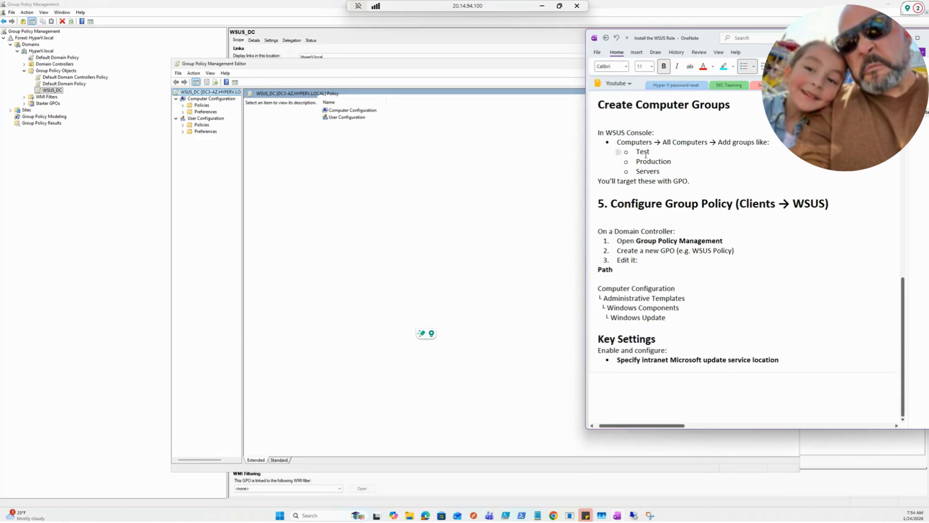
{"action": "scroll", "coordinate": [650, 155], "scroll_direction": "up", "scroll_amount": 5}
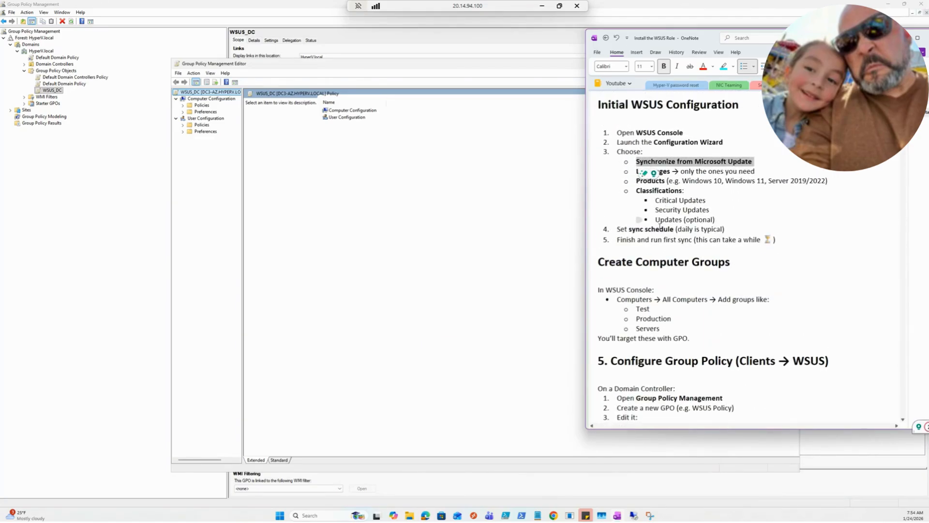
{"action": "scroll", "coordinate": [643, 268], "scroll_direction": "down", "scroll_amount": 3}
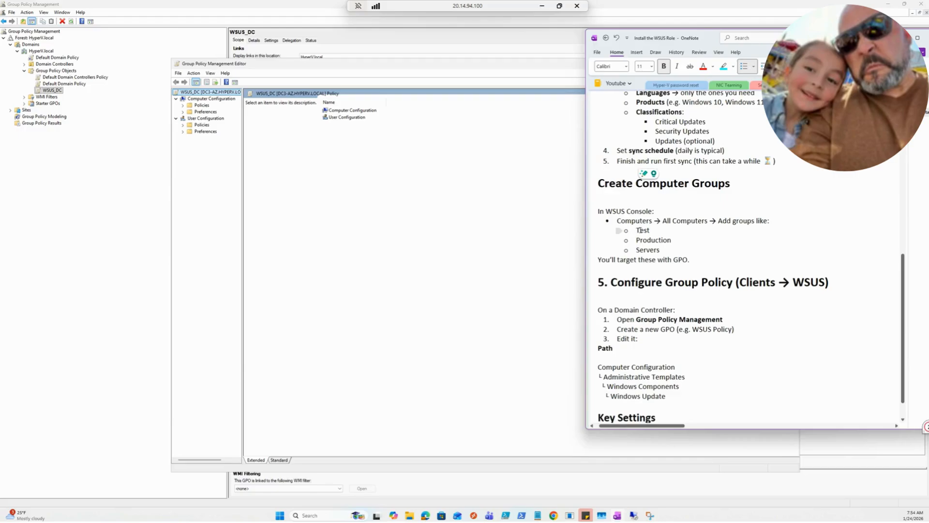
{"action": "scroll", "coordinate": [677, 226], "scroll_direction": "down", "scroll_amount": 3}
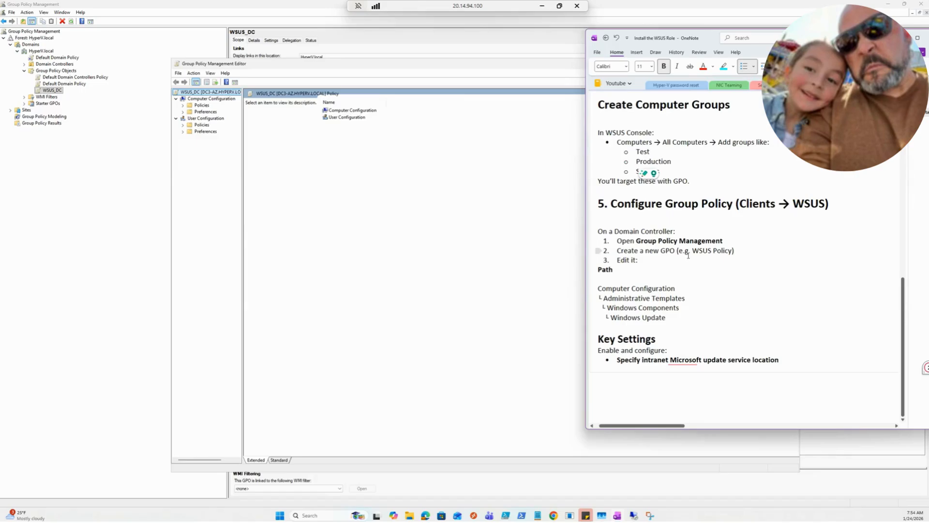
{"action": "scroll", "coordinate": [665, 248], "scroll_direction": "down", "scroll_amount": 3}
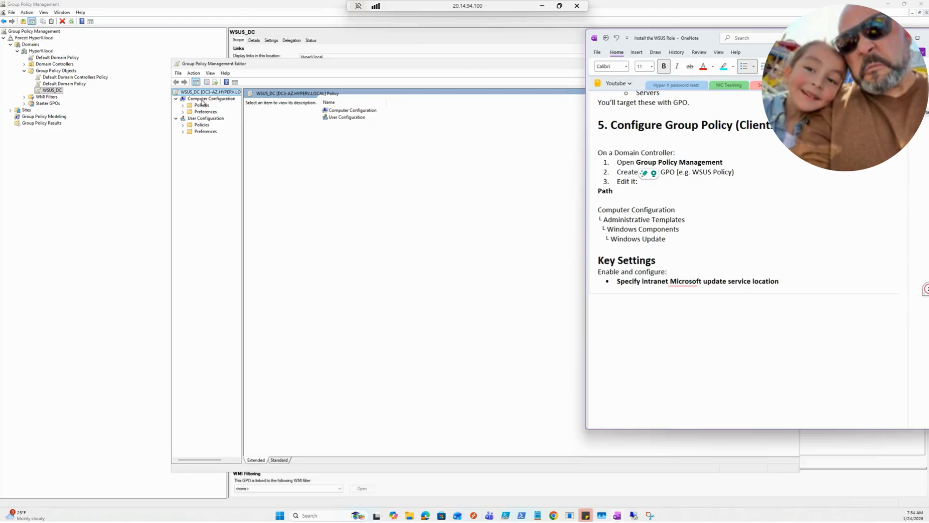
In the WSUS_DC policy editor, go through Computer Configuration, Policies, Administrative Templates and Windows Components to the Windows Update folder
{"action": "left_click", "coordinate": [187, 110]}
{"action": "left_click", "coordinate": [184, 105]}
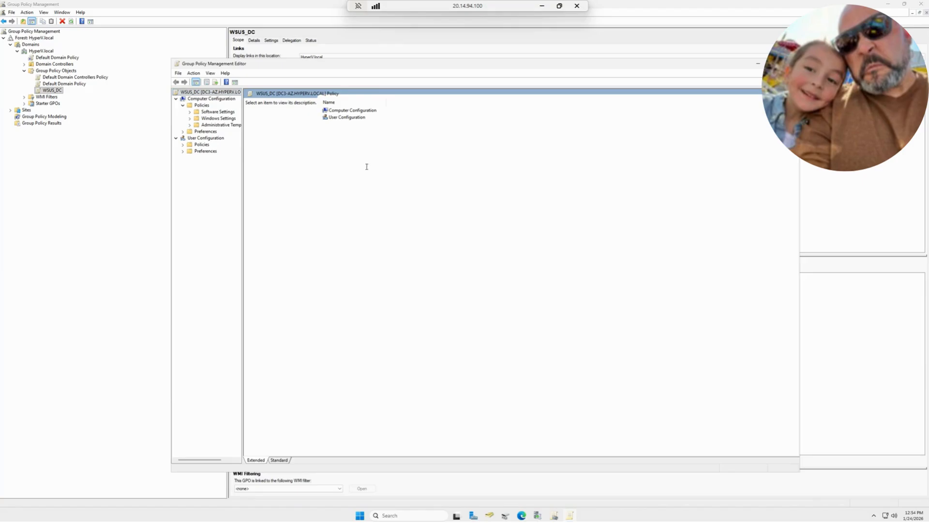
{"action": "left_click_drag", "start_coordinate": [243, 143], "coordinate": [389, 159]}
{"action": "left_click", "coordinate": [190, 125]}
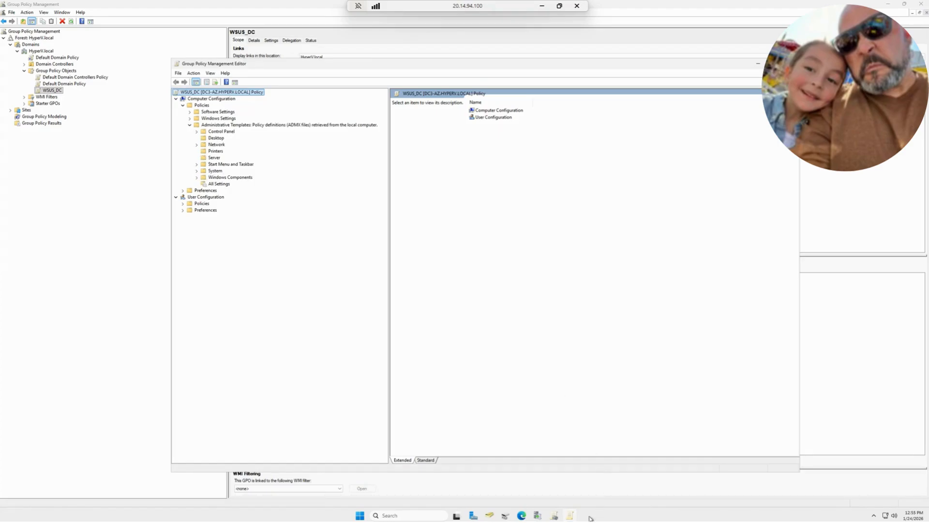
{"action": "key", "text": "alt+Tab"}
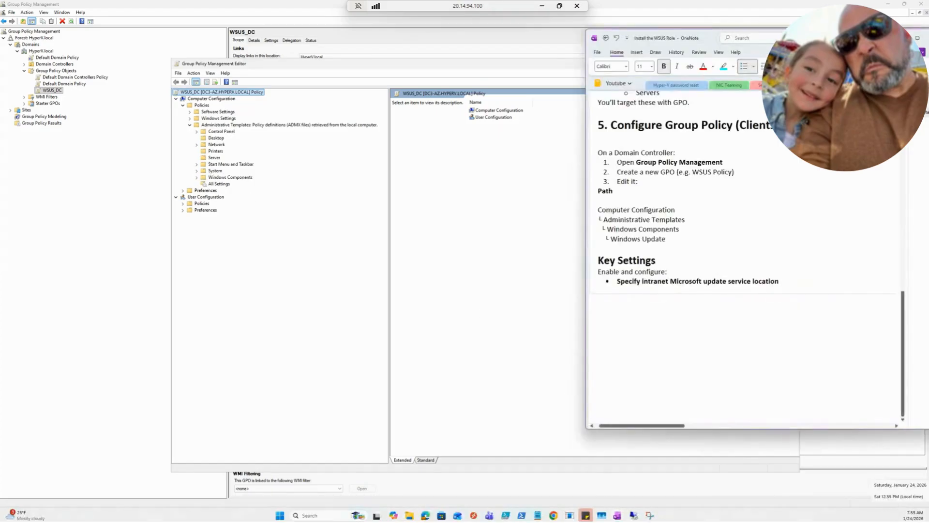
{"action": "left_click", "coordinate": [196, 178]}
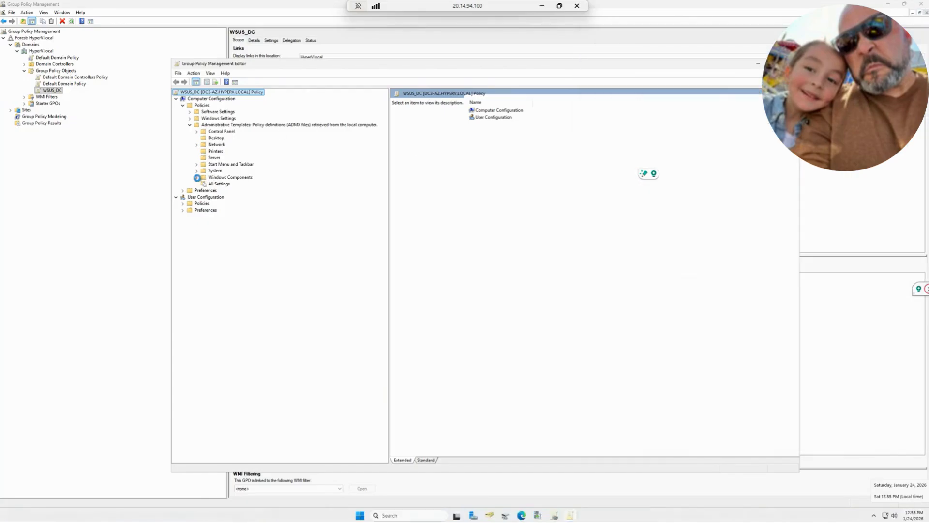
{"action": "scroll", "coordinate": [237, 287], "scroll_direction": "down", "scroll_amount": 14}
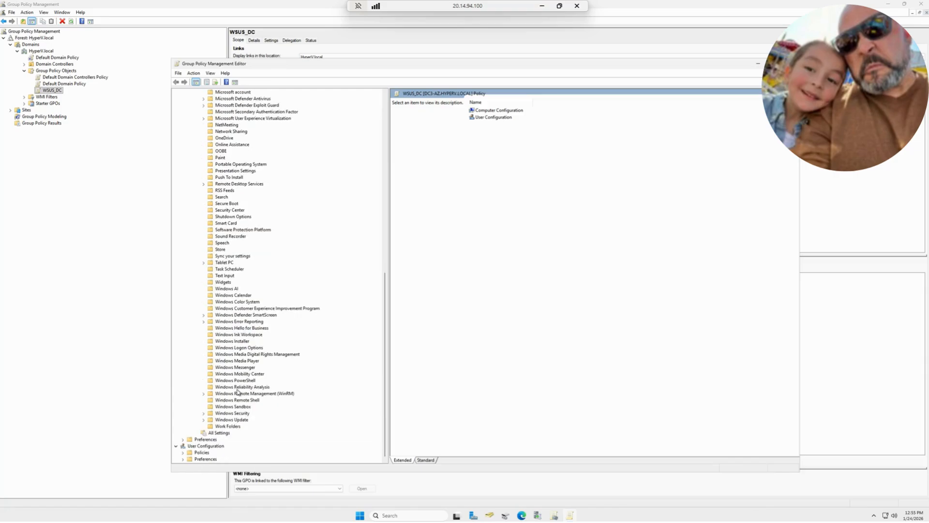
{"action": "left_click", "coordinate": [232, 419]}
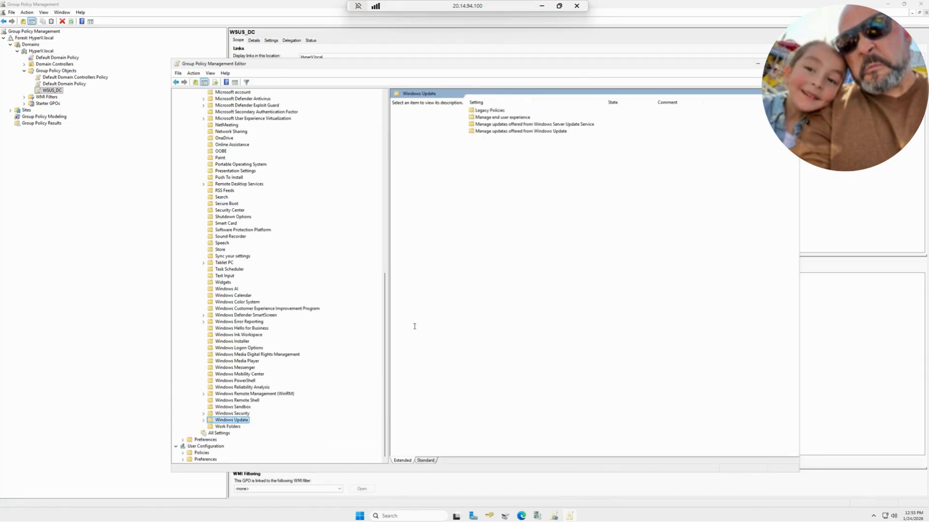
Under Manage end user experience, enable Configure Automatic Updates with option 3 - Auto download and notify for install, scheduled every day at 03:00
{"action": "double_click", "coordinate": [489, 118]}
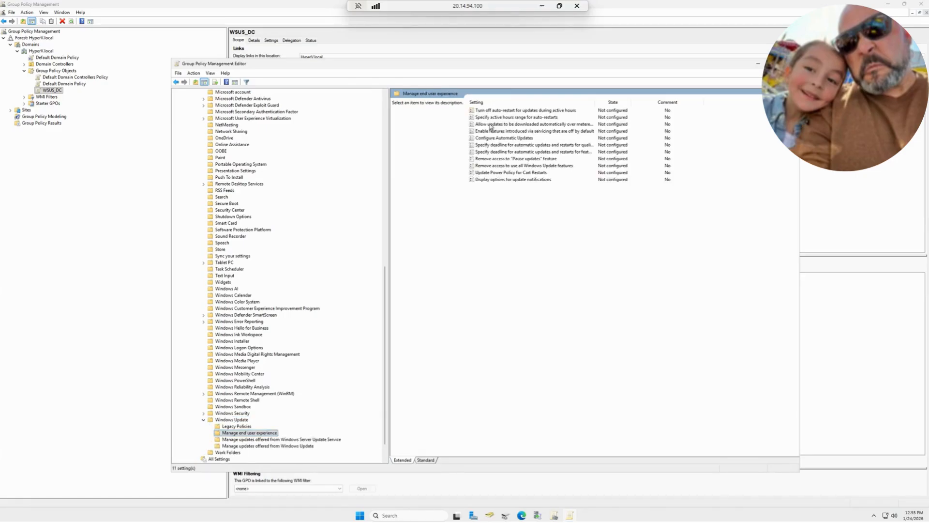
{"action": "left_click", "coordinate": [502, 139]}
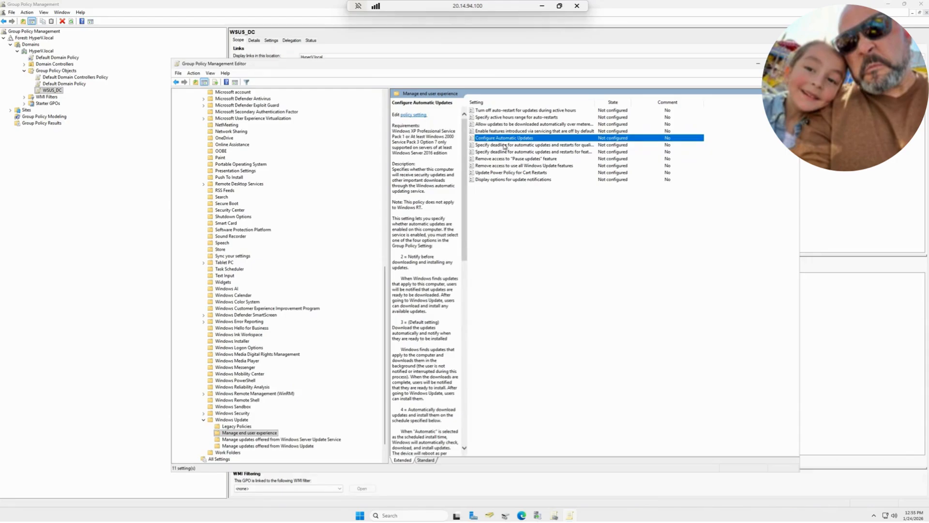
{"action": "double_click", "coordinate": [507, 141]}
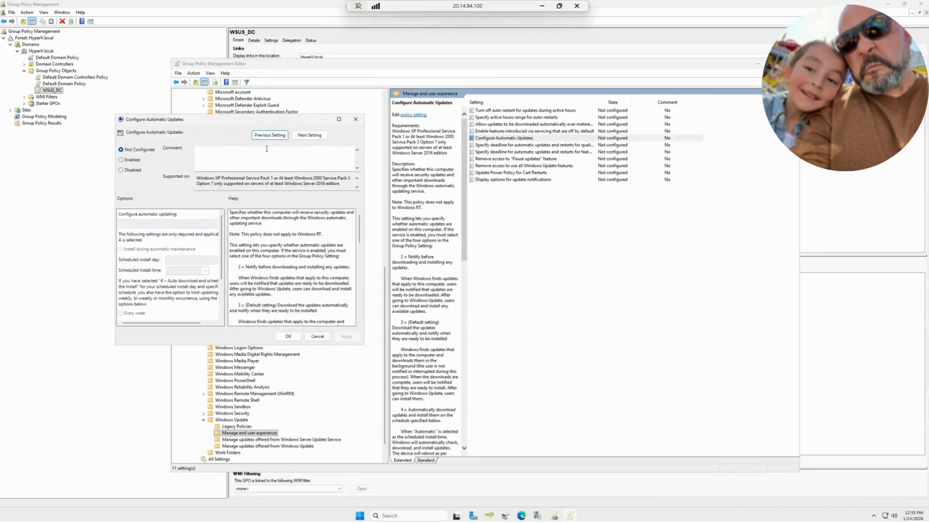
{"action": "left_click_drag", "start_coordinate": [249, 126], "coordinate": [549, 148]}
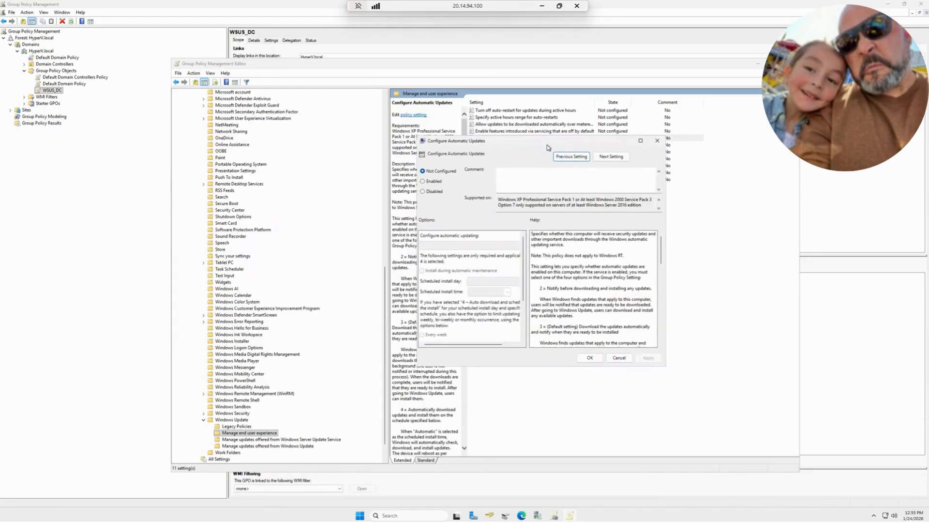
{"action": "left_click", "coordinate": [428, 182]}
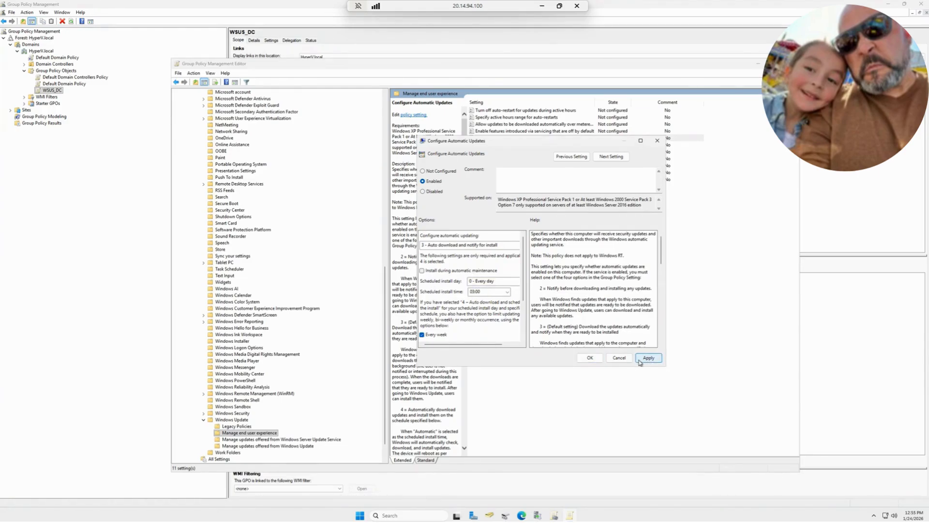
{"action": "left_click", "coordinate": [589, 357]}
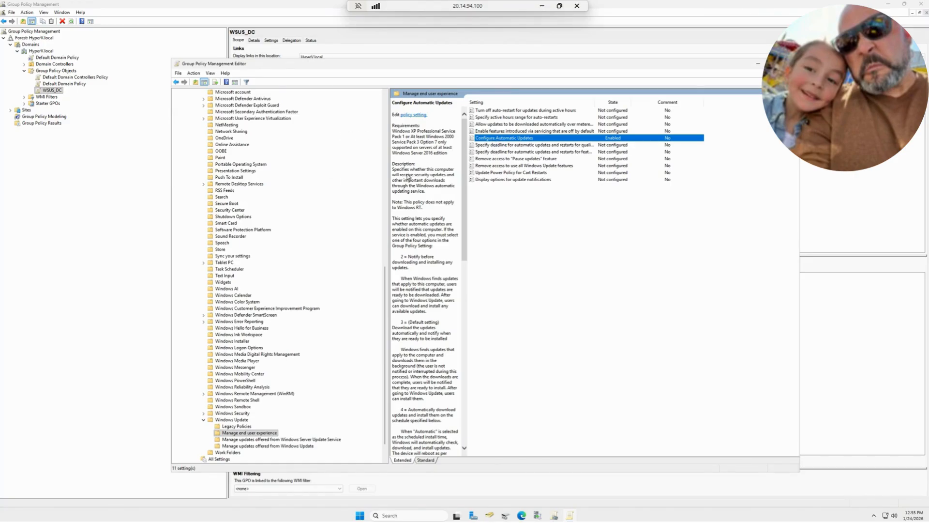
{"action": "left_click", "coordinate": [274, 440]}
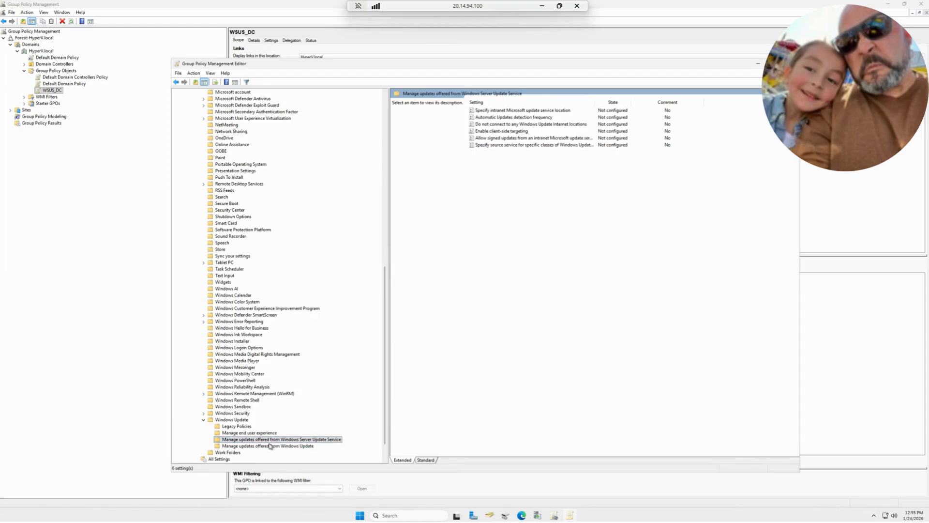
{"action": "left_click", "coordinate": [268, 446]}
{"action": "left_click", "coordinate": [271, 439]}
{"action": "left_click", "coordinate": [506, 111]}
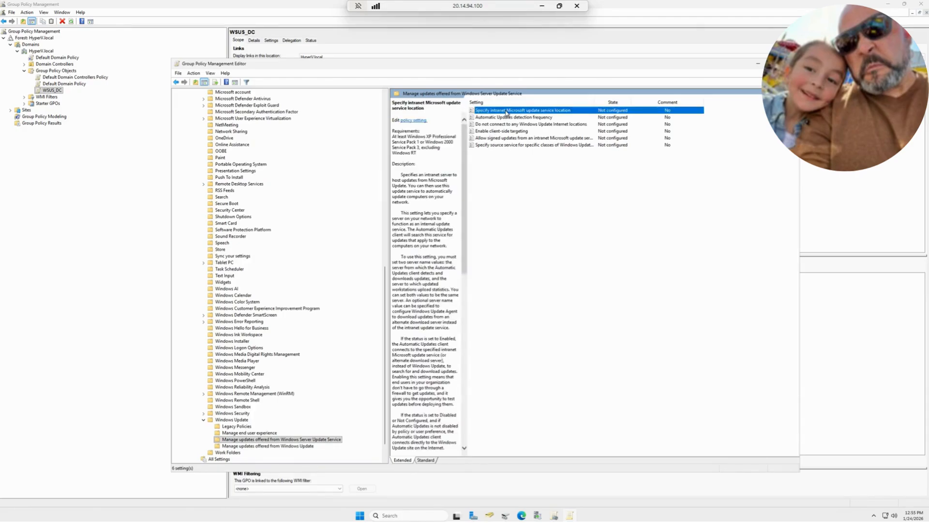
{"action": "double_click", "coordinate": [506, 111]}
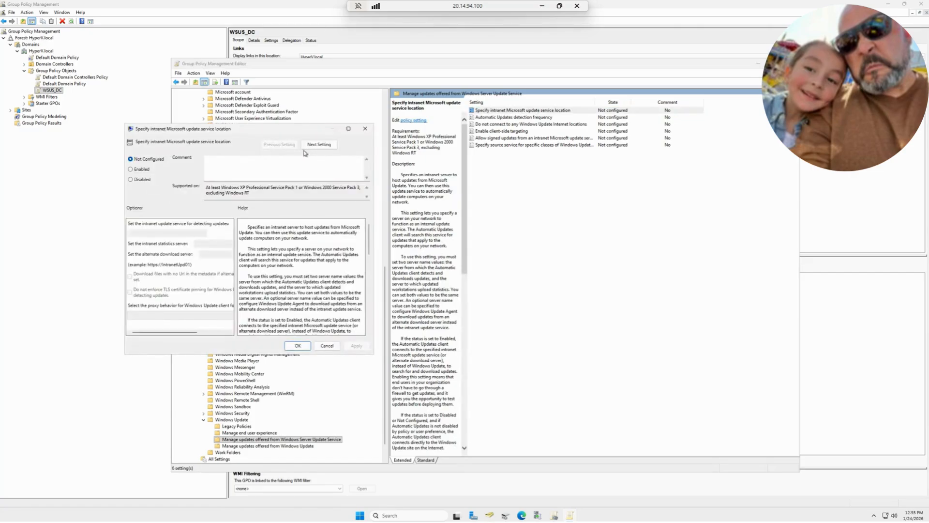
{"action": "left_click_drag", "start_coordinate": [255, 136], "coordinate": [599, 136]}
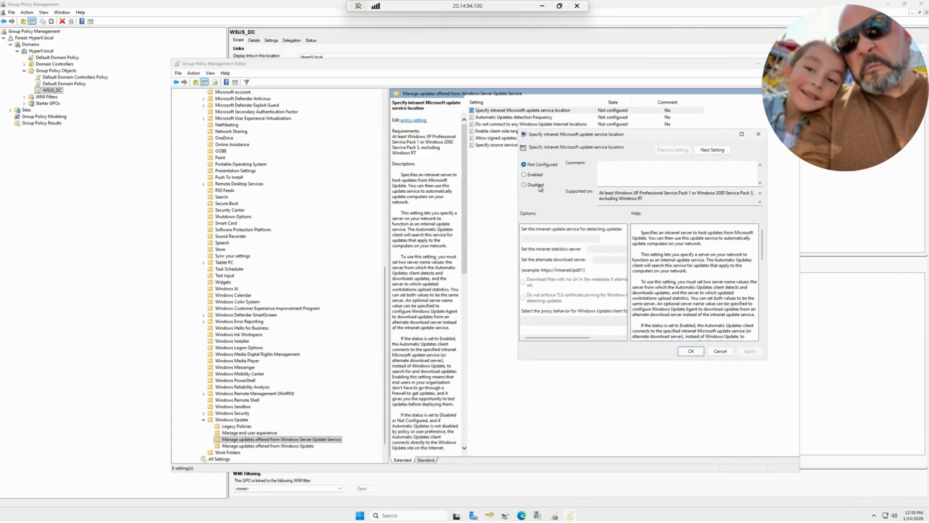
{"action": "left_click", "coordinate": [537, 176]}
{"action": "left_click", "coordinate": [552, 238]}
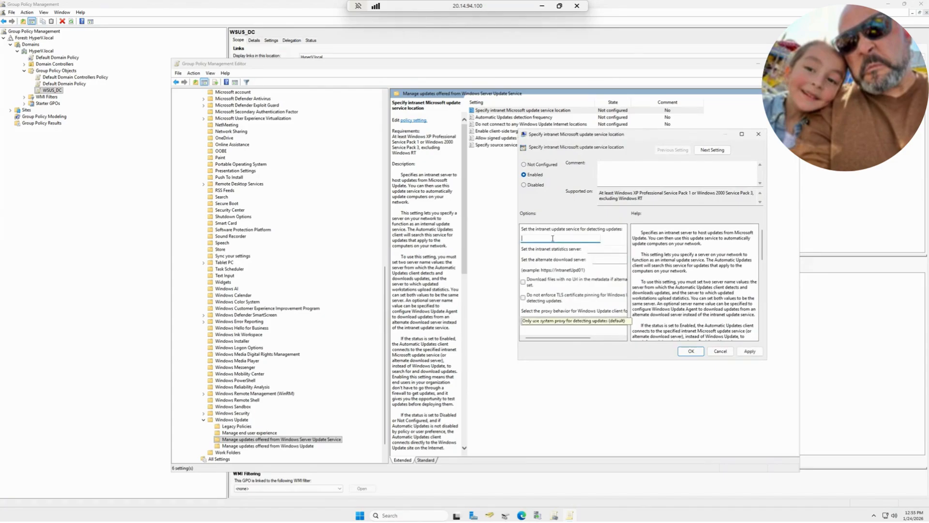
{"action": "type", "text": "http://DC3-AZ"}
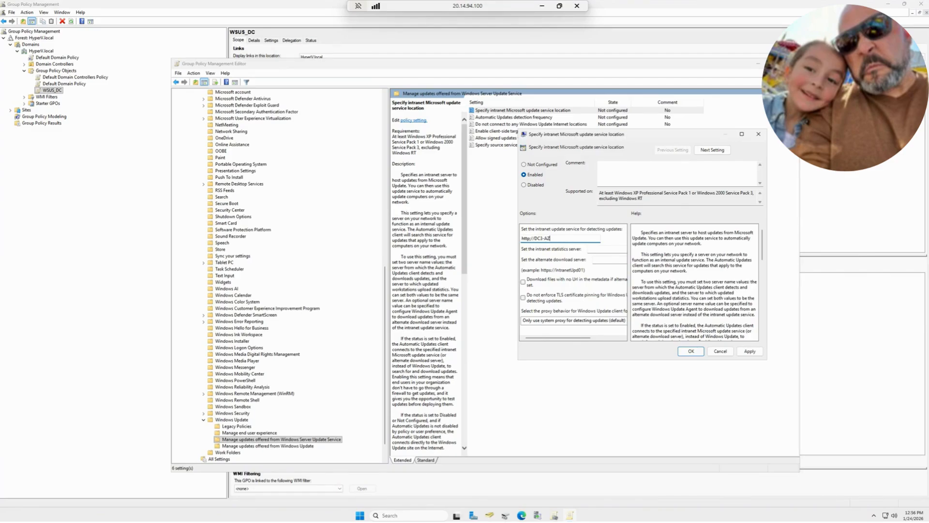
{"action": "type", "text": "local:8530"}
{"action": "double_click", "coordinate": [567, 238]}
{"action": "left_click", "coordinate": [567, 238]}
{"action": "left_click_drag", "start_coordinate": [570, 238], "coordinate": [519, 244]}
{"action": "right_click", "coordinate": [538, 242]}
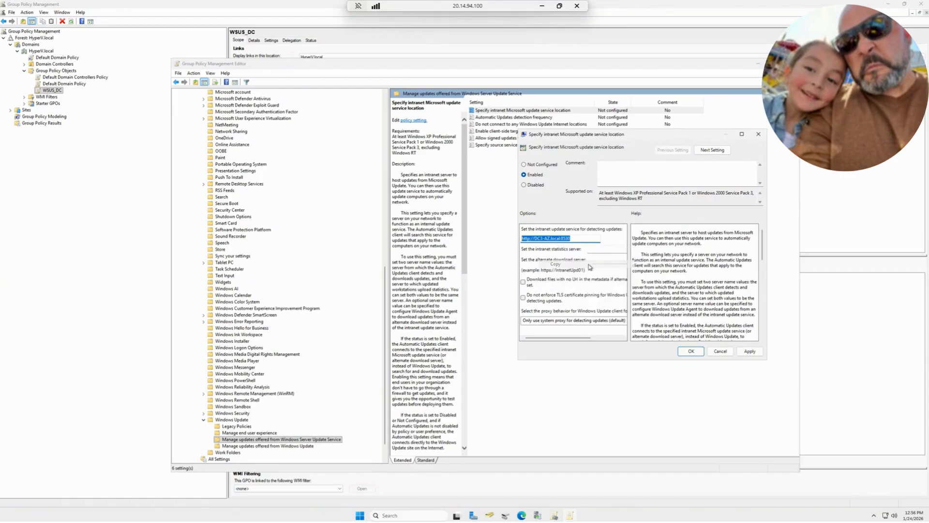
{"action": "left_click", "coordinate": [555, 264]}
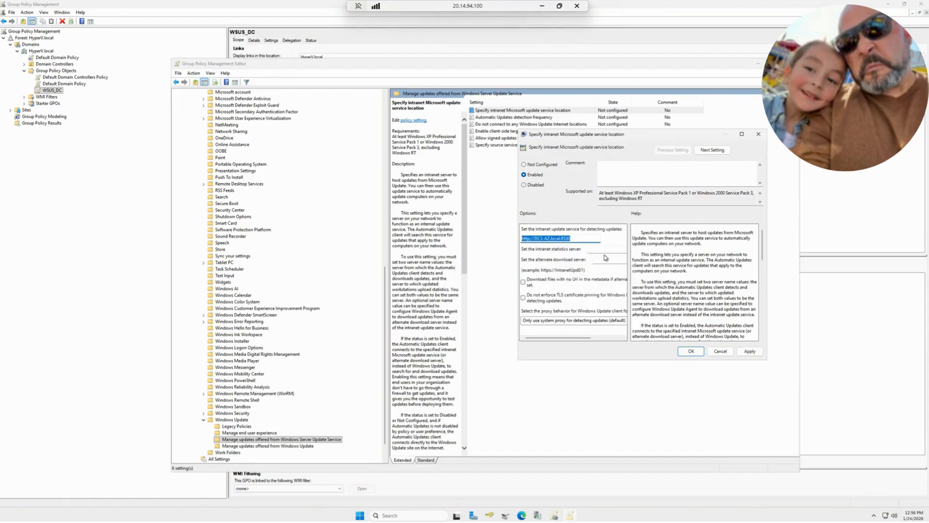
{"action": "right_click", "coordinate": [594, 250]}
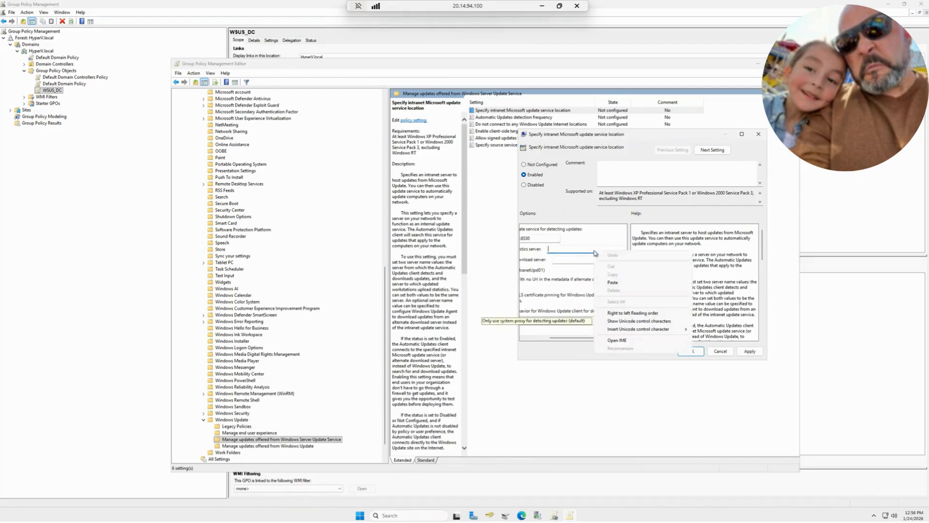
{"action": "left_click", "coordinate": [618, 283]}
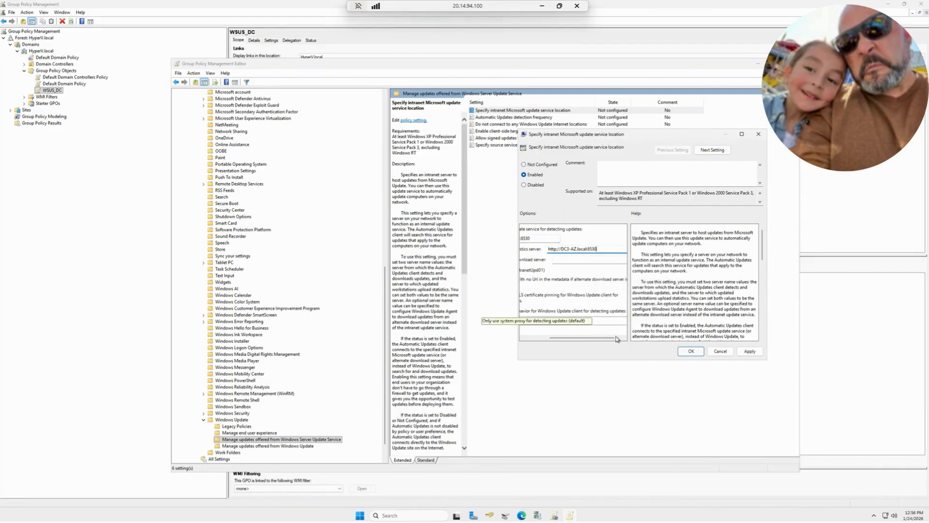
{"action": "left_click_drag", "start_coordinate": [569, 341], "coordinate": [545, 340]}
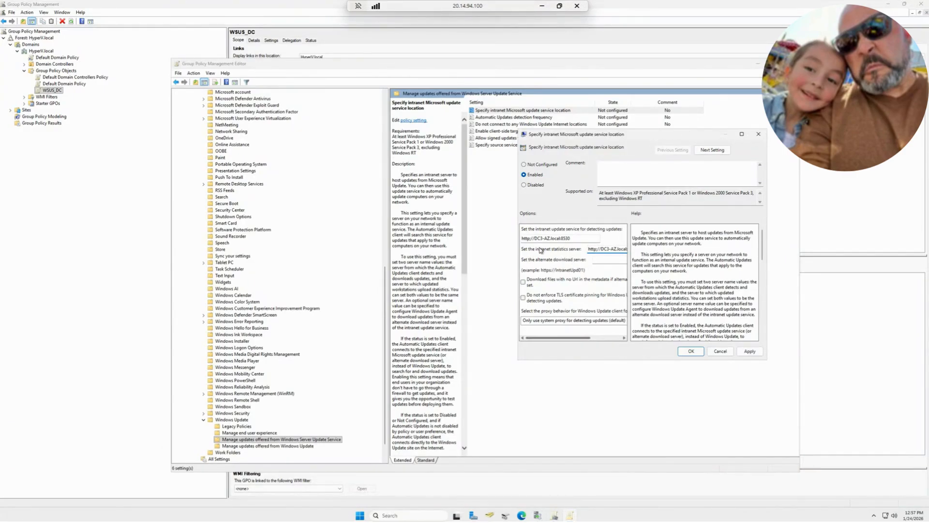
{"action": "left_click", "coordinate": [752, 354]}
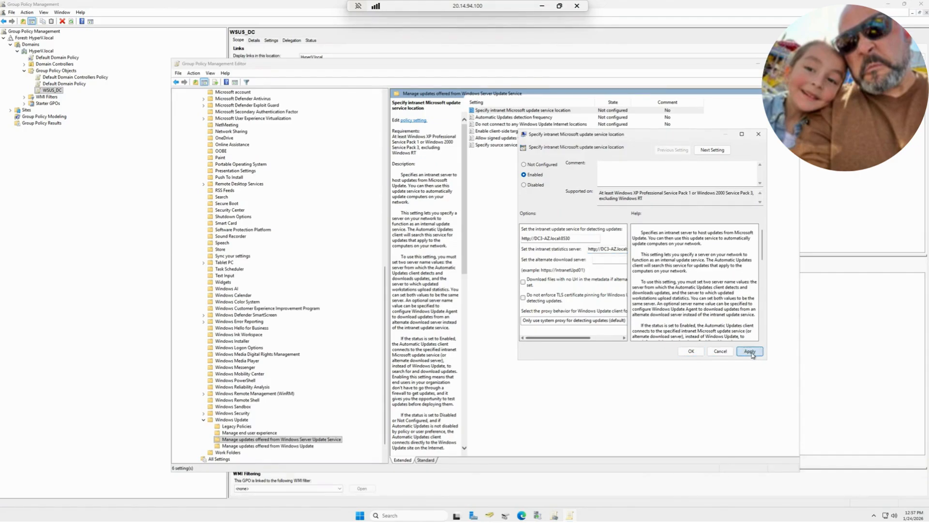
{"action": "left_click", "coordinate": [691, 352]}
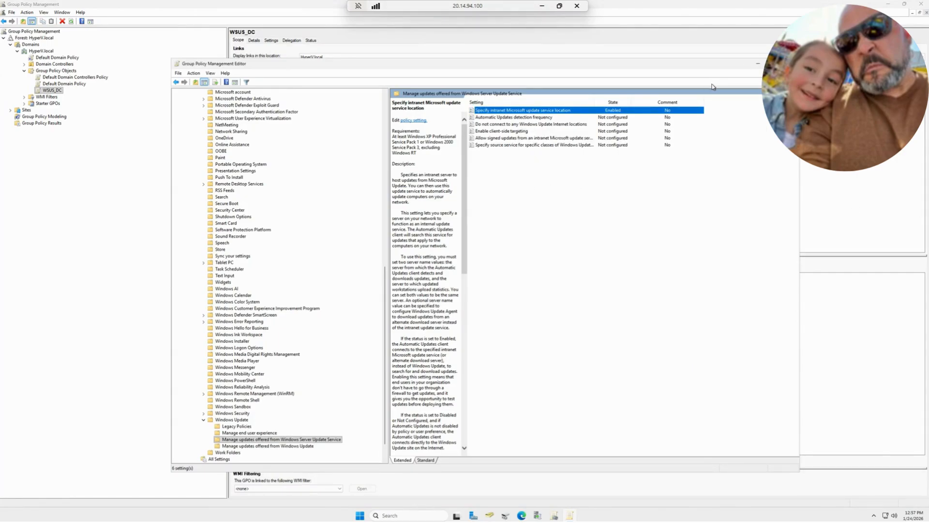
Minimize both Group Policy windows and view the Reports page for DC3-AZ in Update Services
{"action": "left_click", "coordinate": [758, 64]}
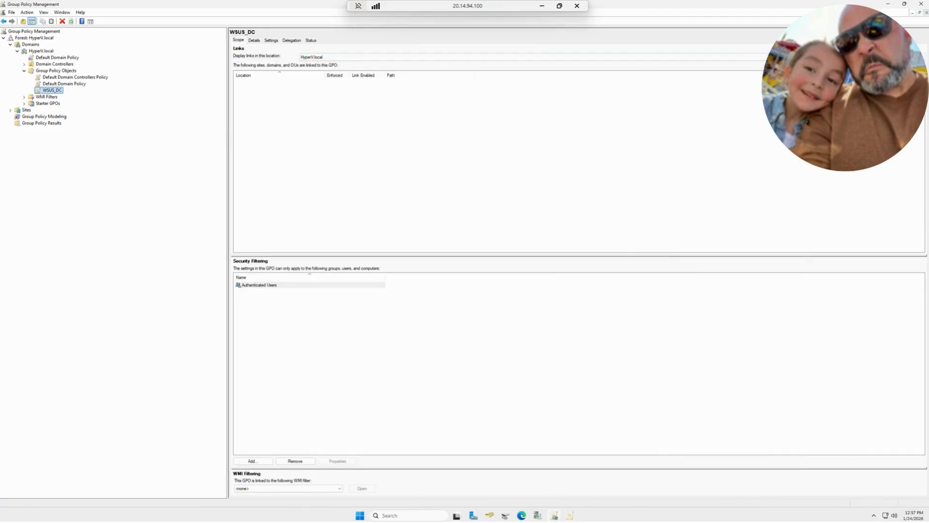
{"action": "left_click", "coordinate": [888, 4]}
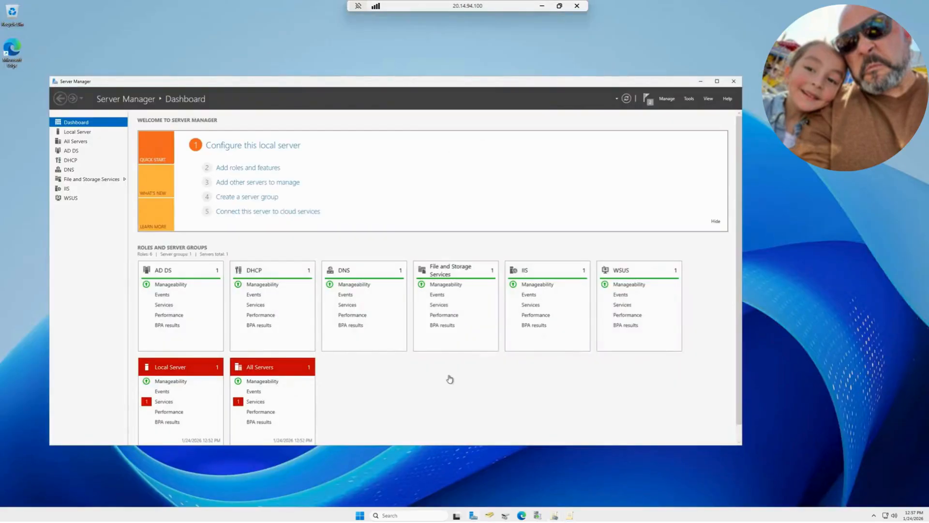
{"action": "left_click", "coordinate": [538, 516]}
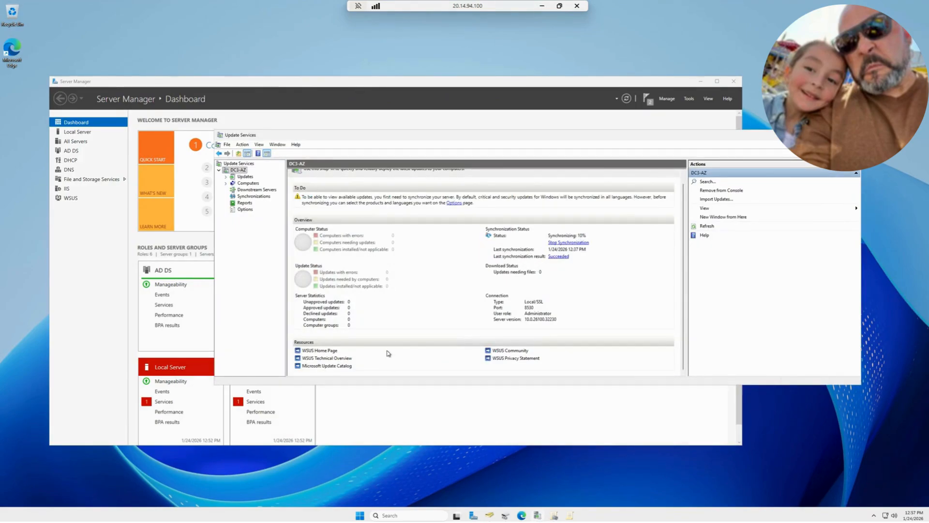
{"action": "left_click", "coordinate": [245, 203]}
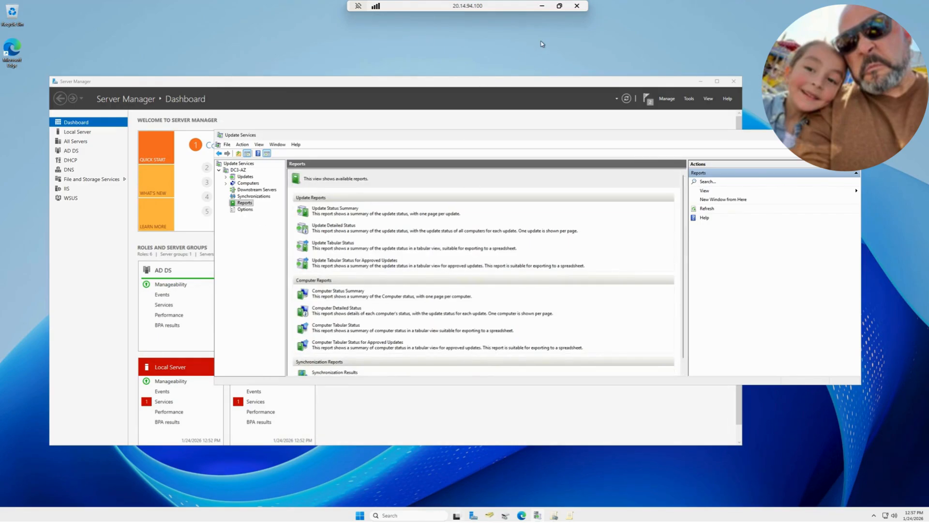
Open a Command Prompt and force a Group Policy refresh with gpupdate /force
{"action": "left_click", "coordinate": [386, 514]}
{"action": "type", "text": "cmd"}
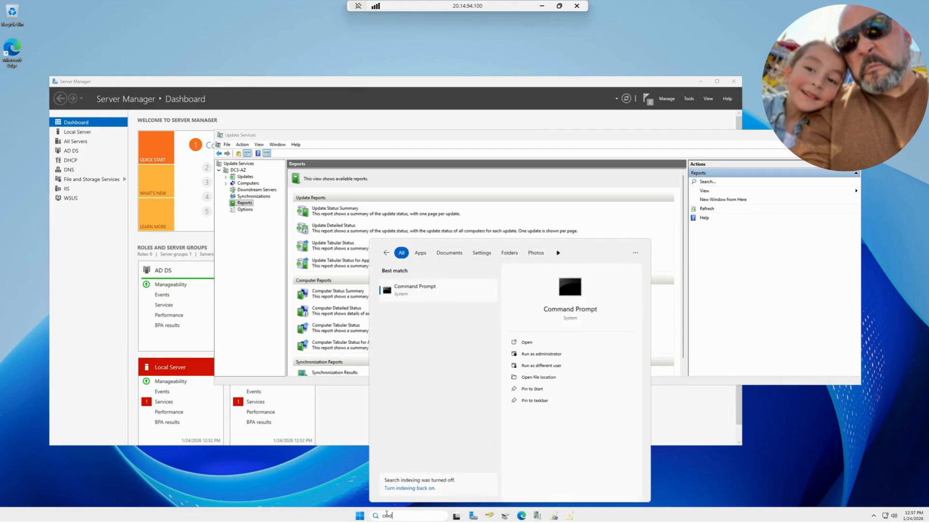
{"action": "key", "text": "Return"}
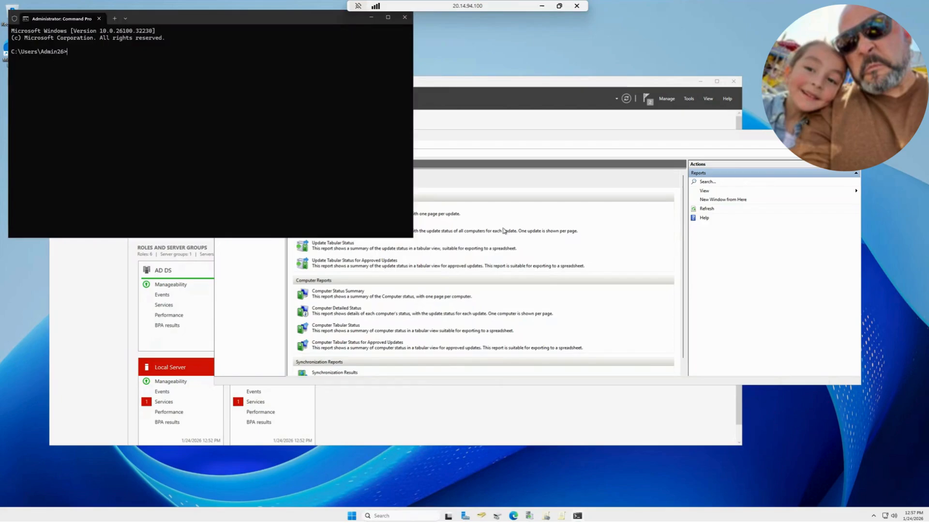
{"action": "left_click_drag", "start_coordinate": [271, 28], "coordinate": [639, 247]}
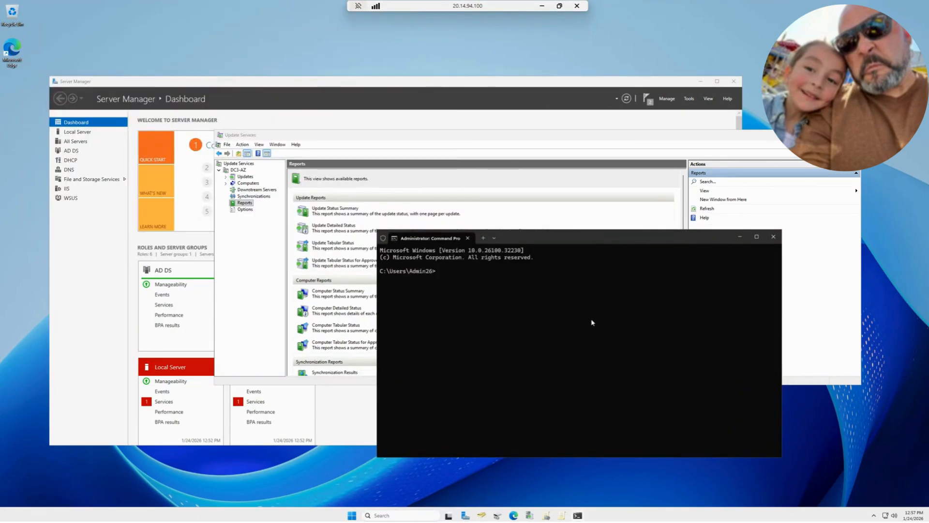
{"action": "type", "text": "gpupate /force"}
{"action": "key", "text": "Return"}
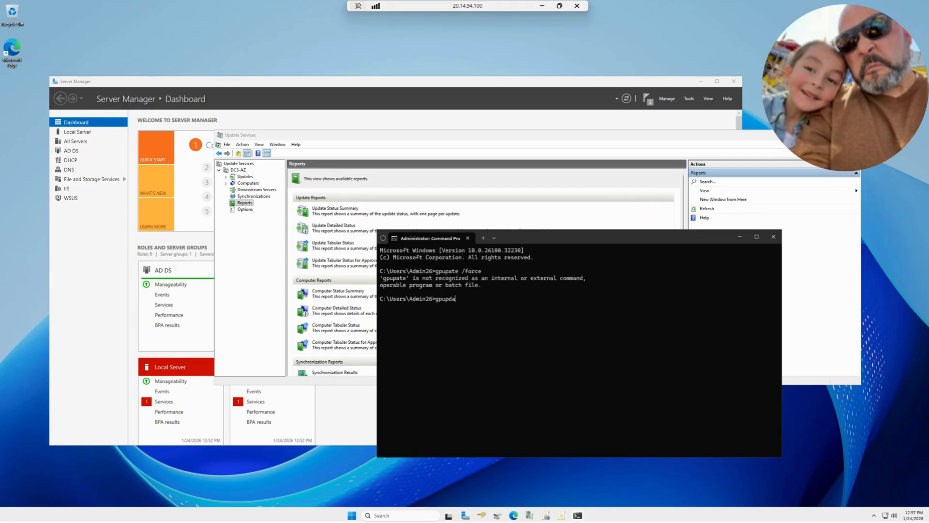
{"action": "type", "text": "gpupdate /force"}
{"action": "key", "text": "Return"}
{"action": "left_click_drag", "start_coordinate": [704, 234], "coordinate": [713, 157]}
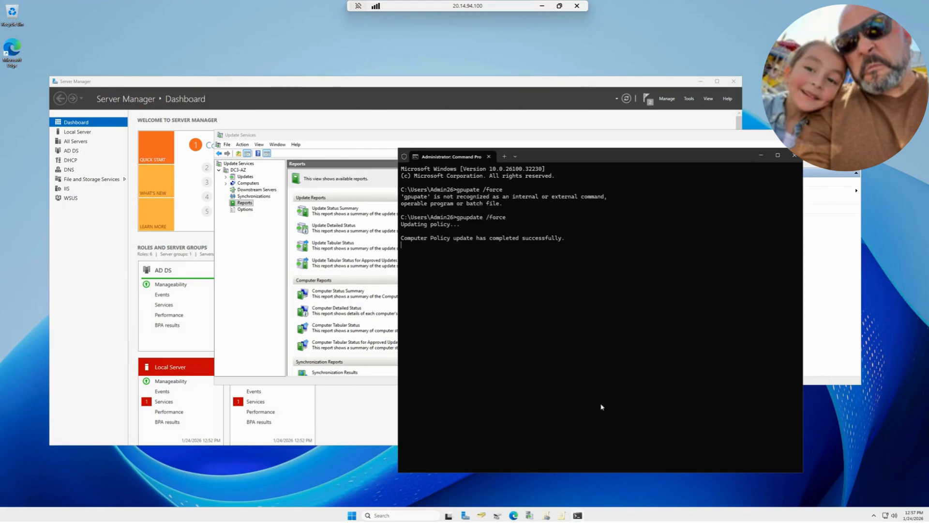
Open the server's Windows Update settings page and move its window clear of the Update Services tree
{"action": "left_click", "coordinate": [401, 516]}
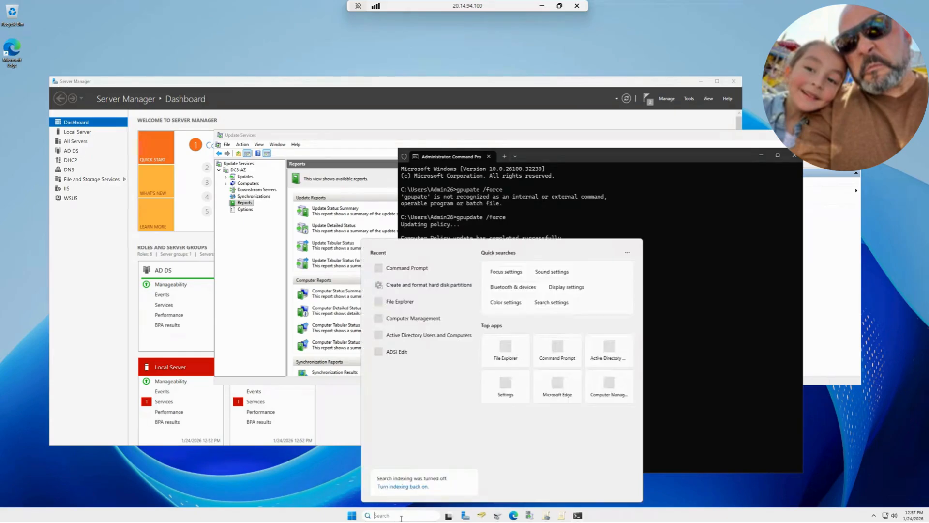
{"action": "type", "text": "windows PowerShell"}
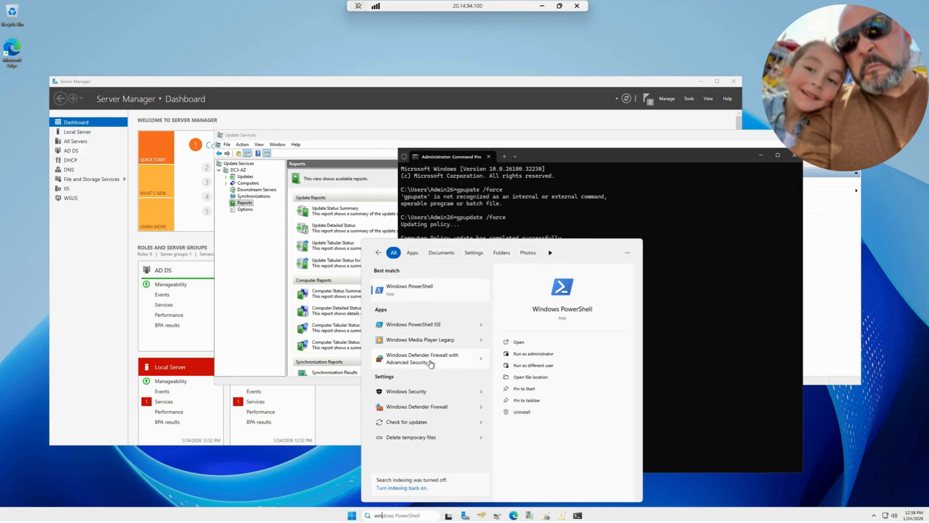
{"action": "left_click", "coordinate": [417, 422]}
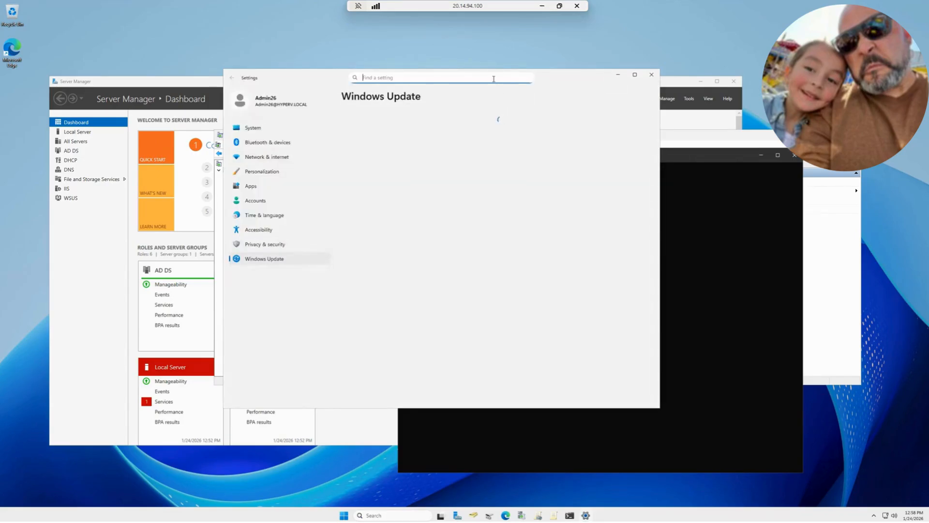
{"action": "left_click_drag", "start_coordinate": [540, 79], "coordinate": [663, 104]}
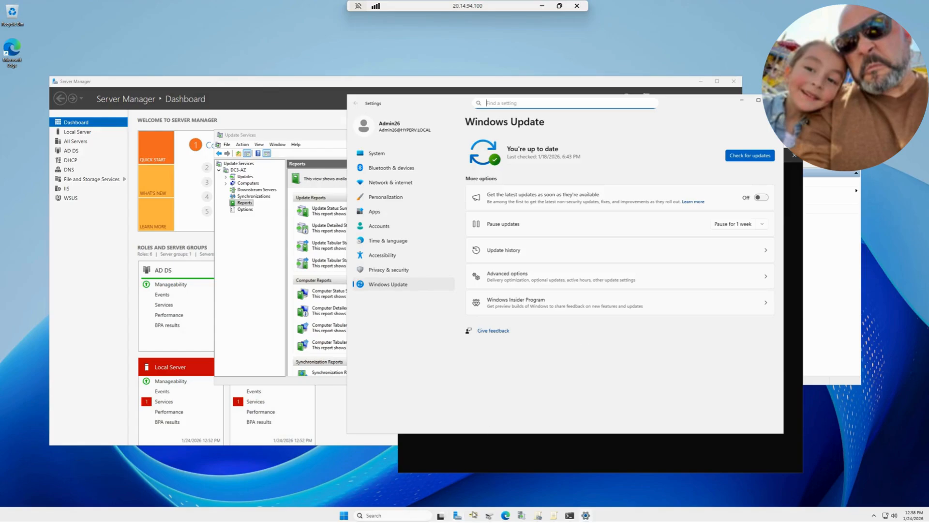
Review the gpupdate output in Command Prompt, then return to Windows Update and check for updates
{"action": "left_click", "coordinate": [570, 516]}
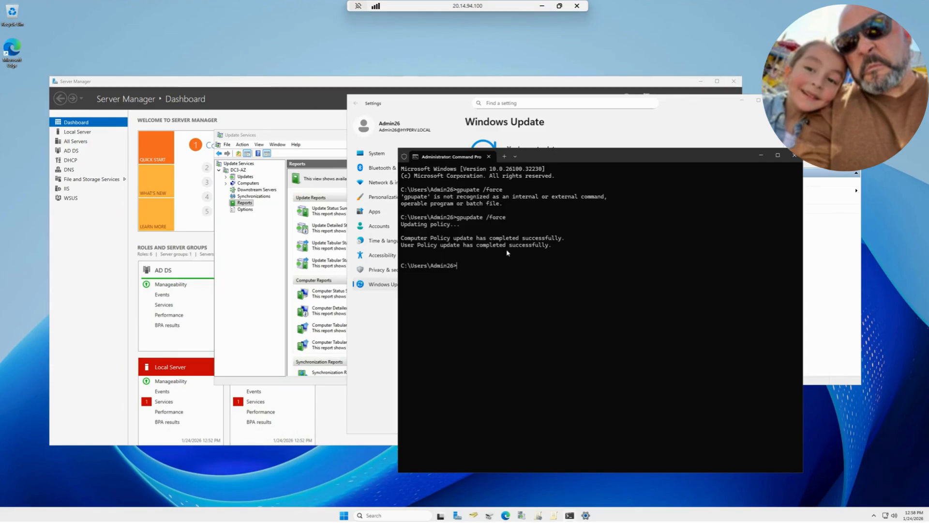
{"action": "left_click", "coordinate": [874, 516]}
{"action": "left_click", "coordinate": [809, 267]}
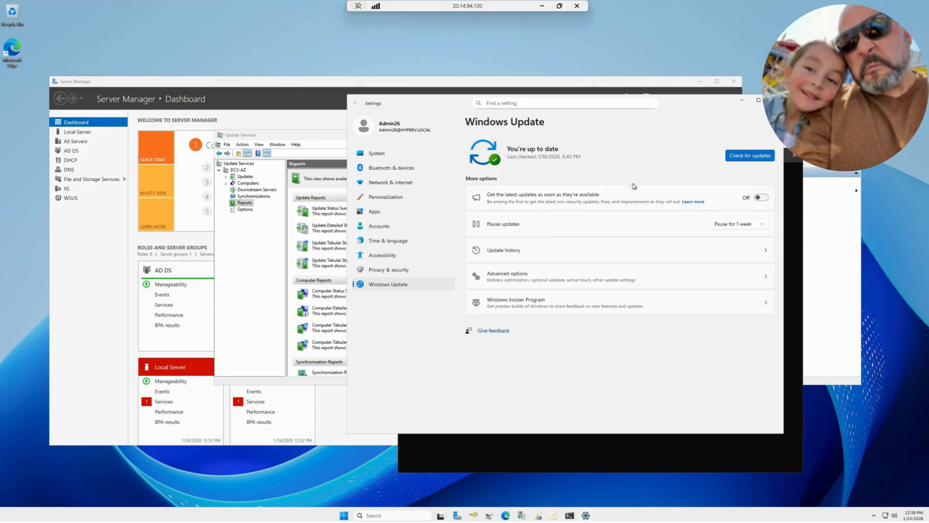
{"action": "left_click", "coordinate": [735, 156]}
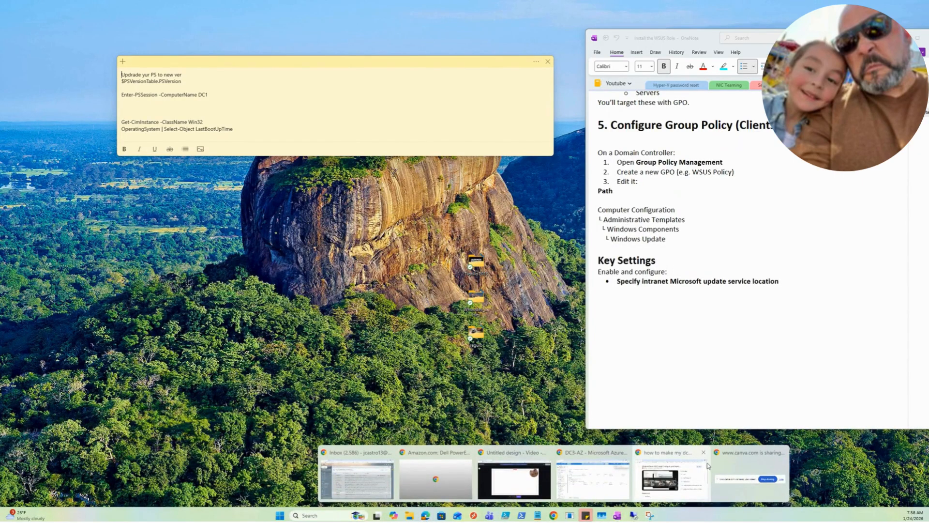
Switch to the Azure portal in the browser and open the DC4-AZ virtual machine's Connect page
{"action": "left_click", "coordinate": [593, 491]}
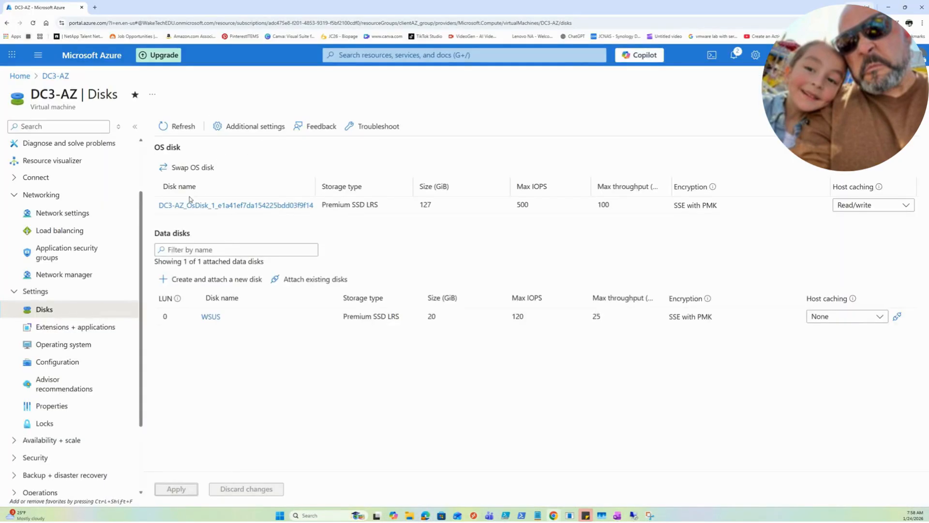
{"action": "left_click", "coordinate": [26, 76]}
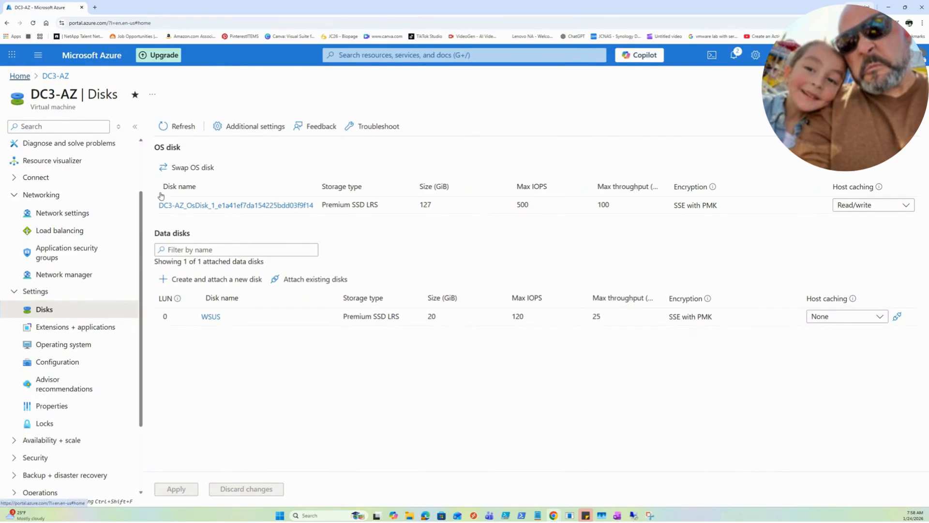
{"action": "left_click", "coordinate": [199, 266]}
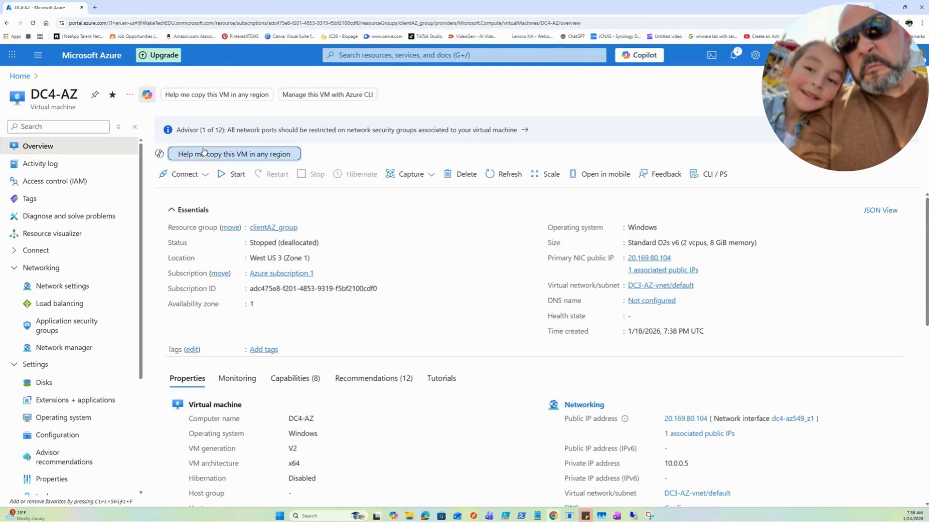
{"action": "left_click", "coordinate": [199, 175]}
{"action": "left_click", "coordinate": [199, 193]}
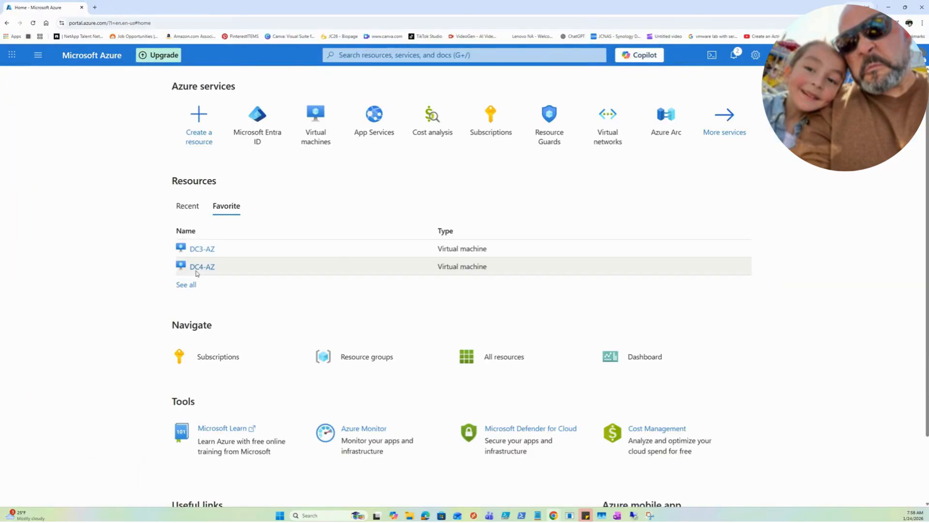
{"action": "left_click", "coordinate": [196, 271]}
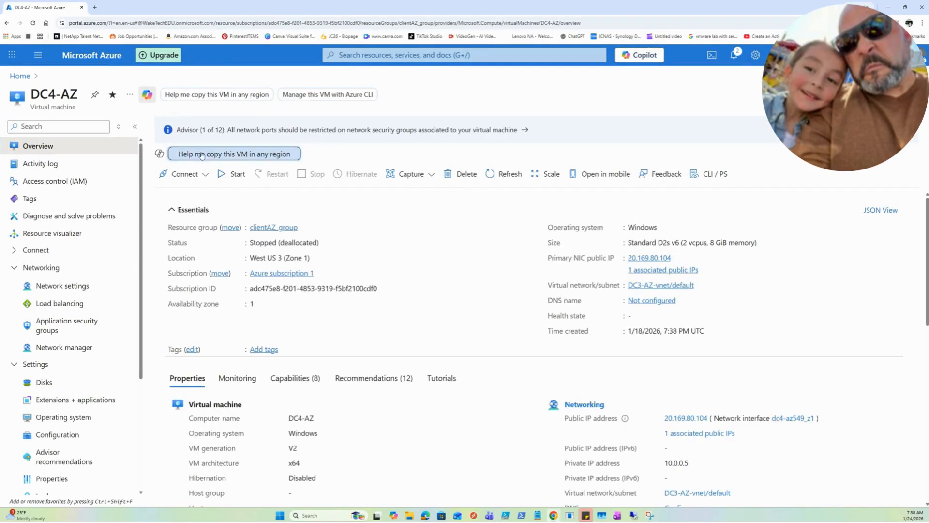
{"action": "left_click", "coordinate": [184, 174]}
{"action": "left_click", "coordinate": [192, 196]}
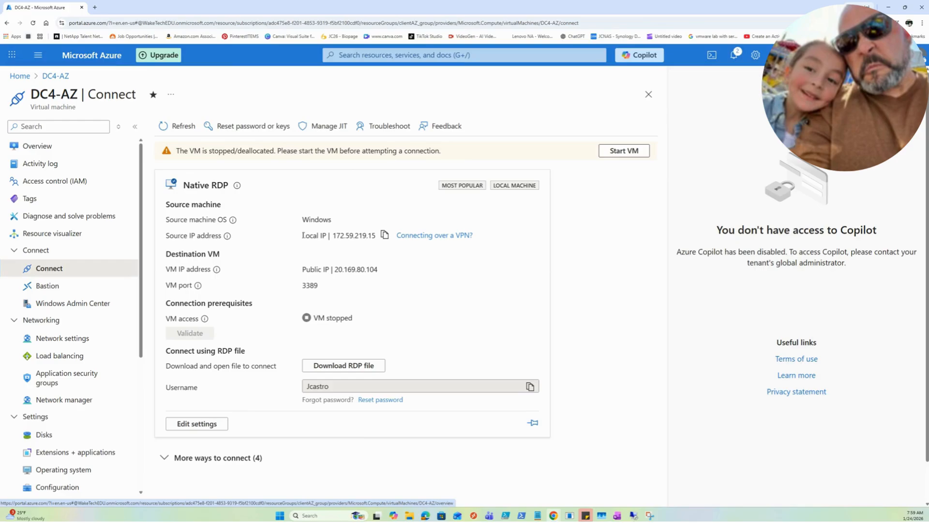
Reopen DC4-AZ from the portal home, start the virtual machine, and return to its Connect page
{"action": "left_click", "coordinate": [19, 76]}
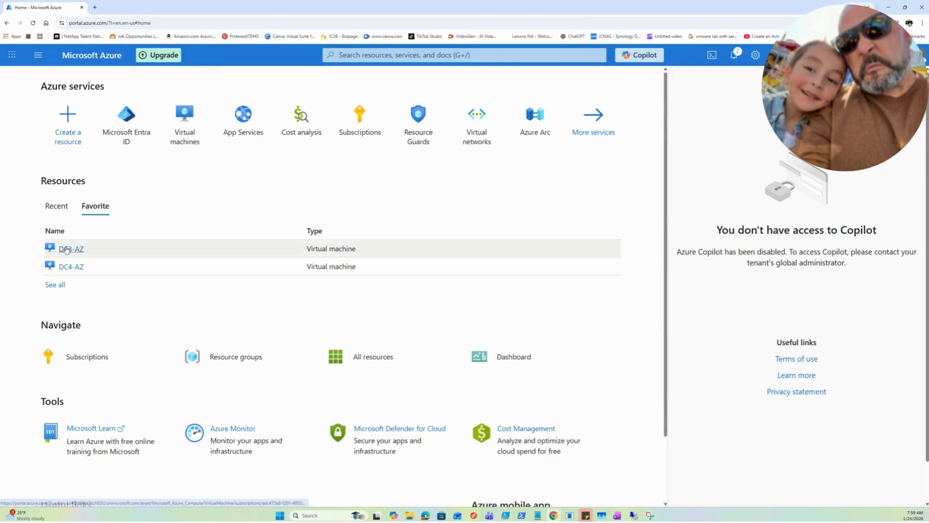
{"action": "mouse_move", "coordinate": [69, 251]}
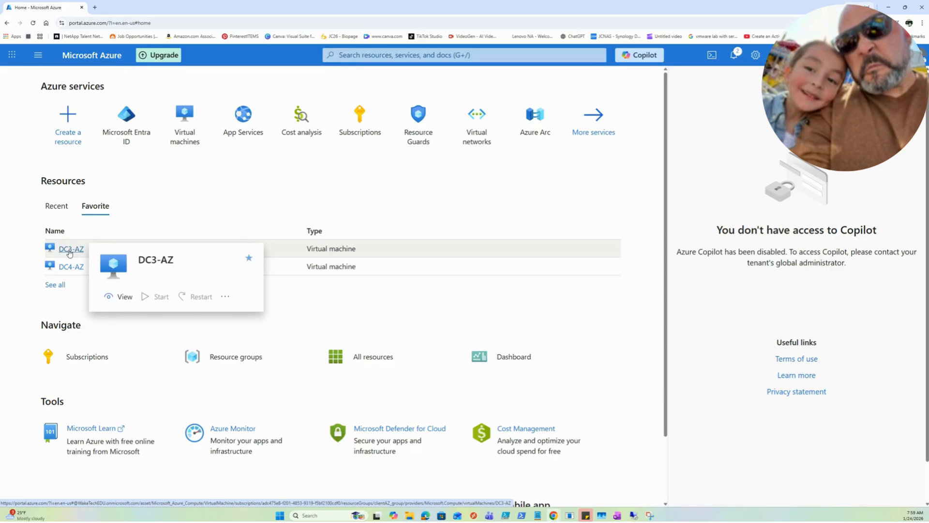
{"action": "left_click", "coordinate": [71, 267]}
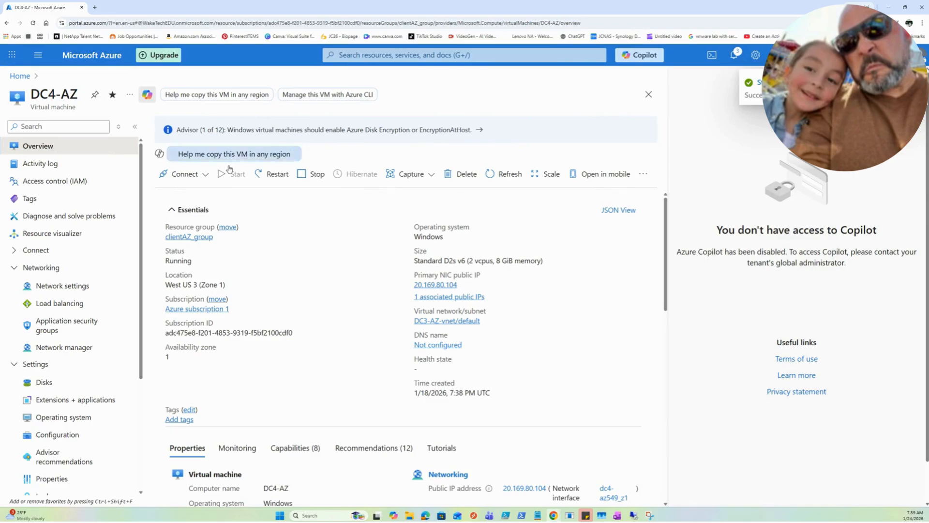
{"action": "left_click", "coordinate": [208, 176]}
{"action": "left_click", "coordinate": [177, 191]}
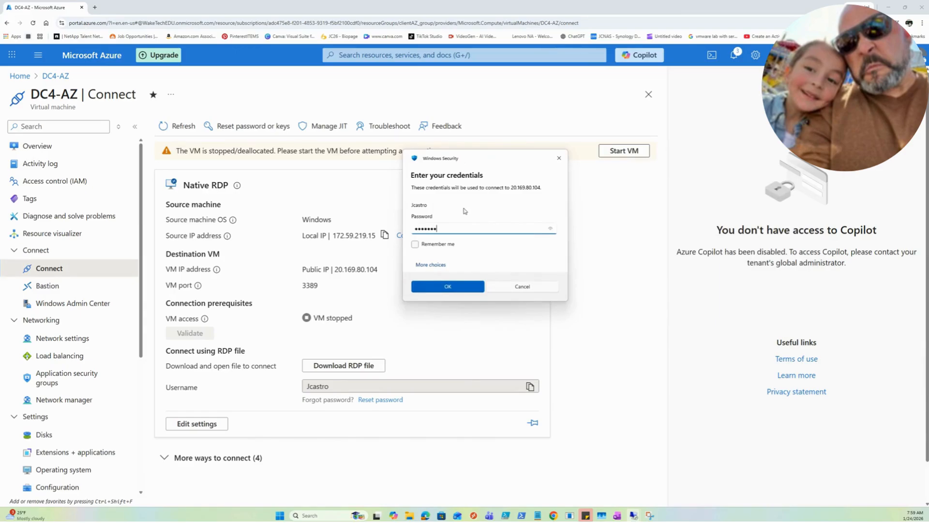
Sign in to DC4-AZ over Remote Desktop with the account password and accept the untrusted certificate
{"action": "left_click", "coordinate": [428, 292]}
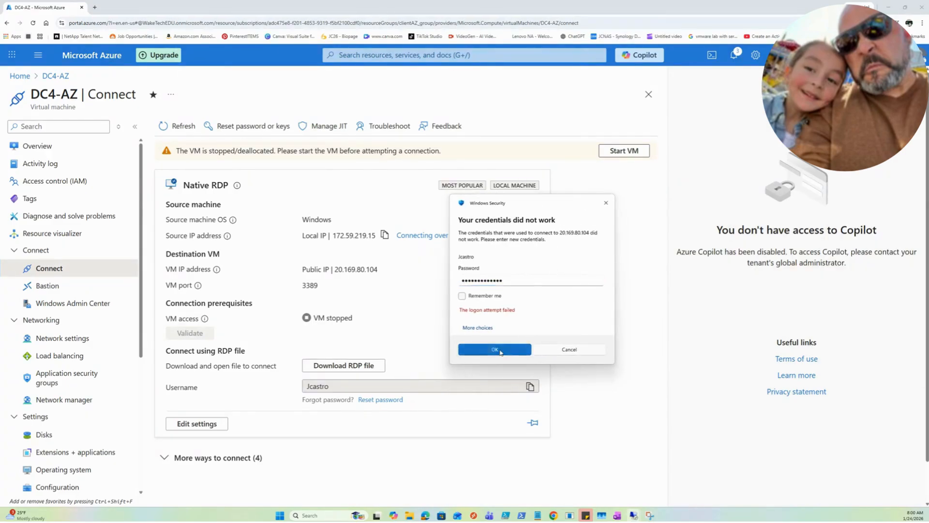
{"action": "left_click", "coordinate": [494, 349]}
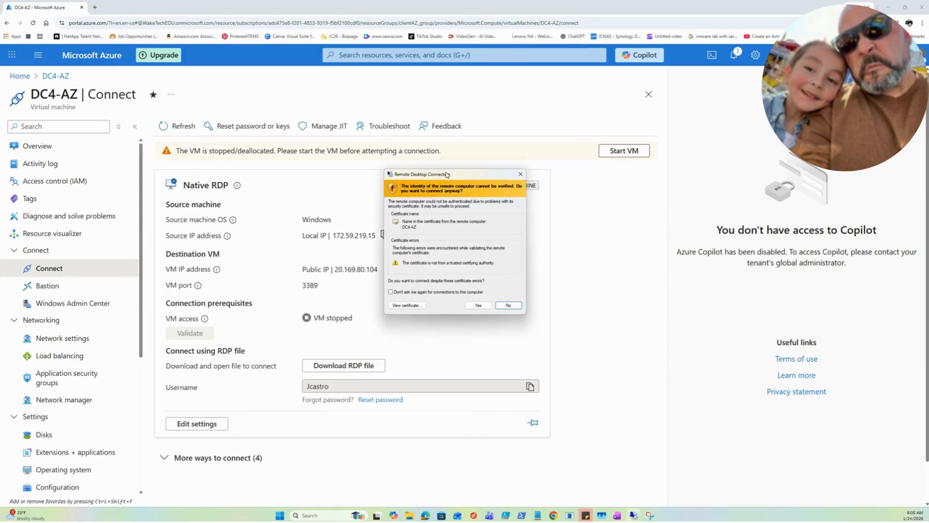
{"action": "left_click", "coordinate": [478, 305]}
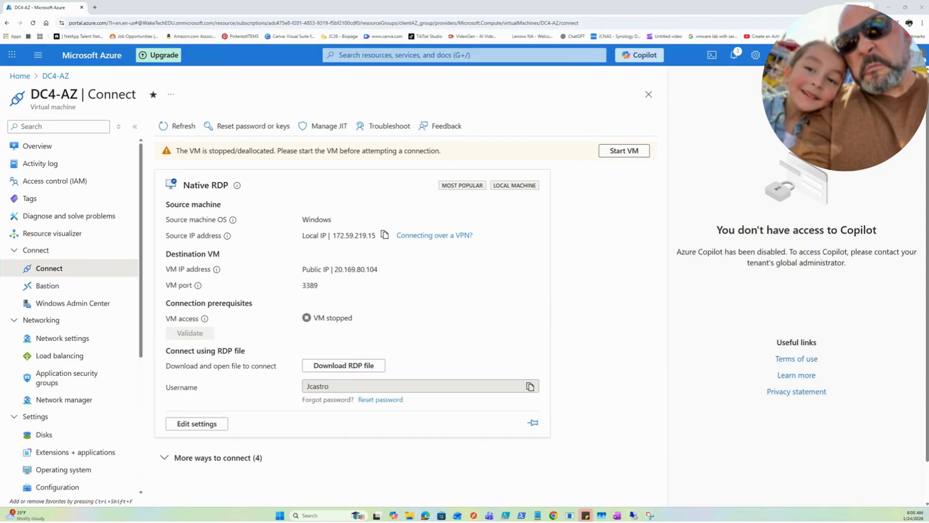
Bring the DC4-AZ Remote Desktop window onto this display and maximize it
{"action": "key", "text": "super+Left"}
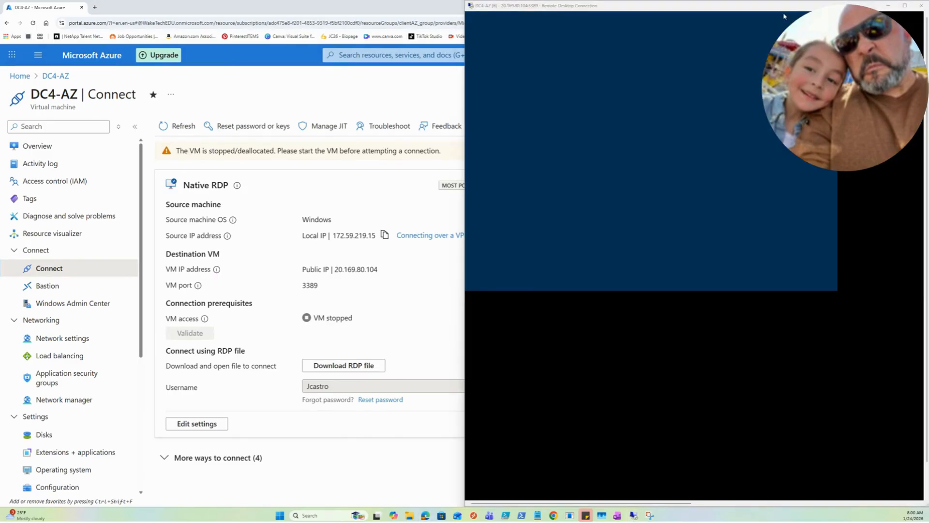
{"action": "key", "text": "super+Left"}
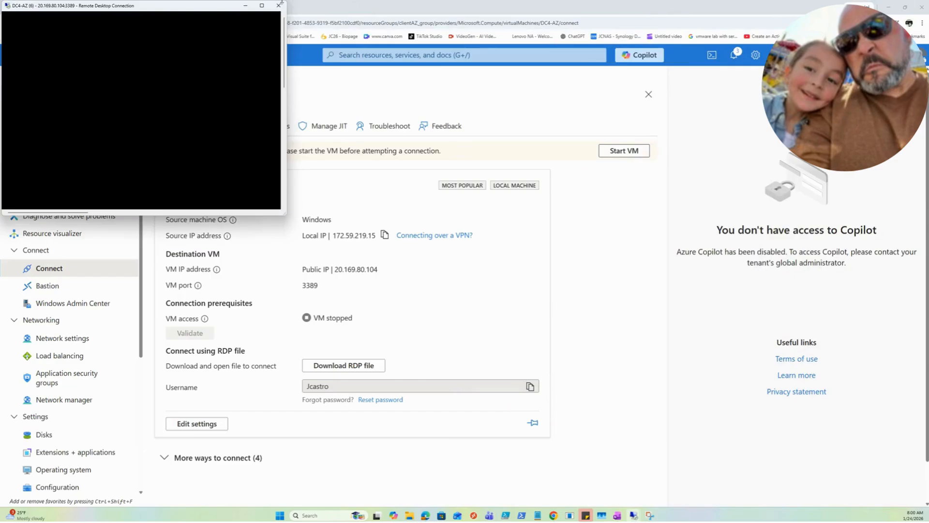
{"action": "left_click", "coordinate": [262, 6]}
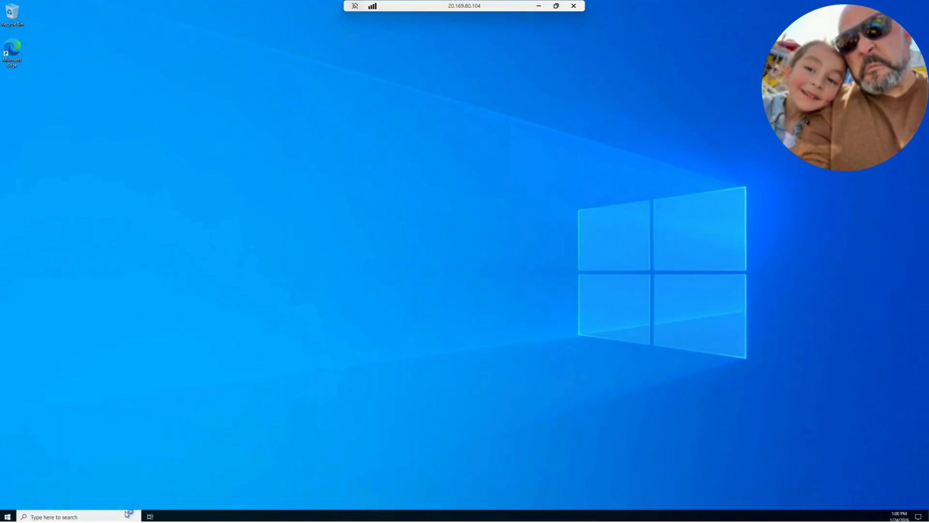
Open a Command Prompt as administrator on DC4-AZ
{"action": "left_click", "coordinate": [80, 516]}
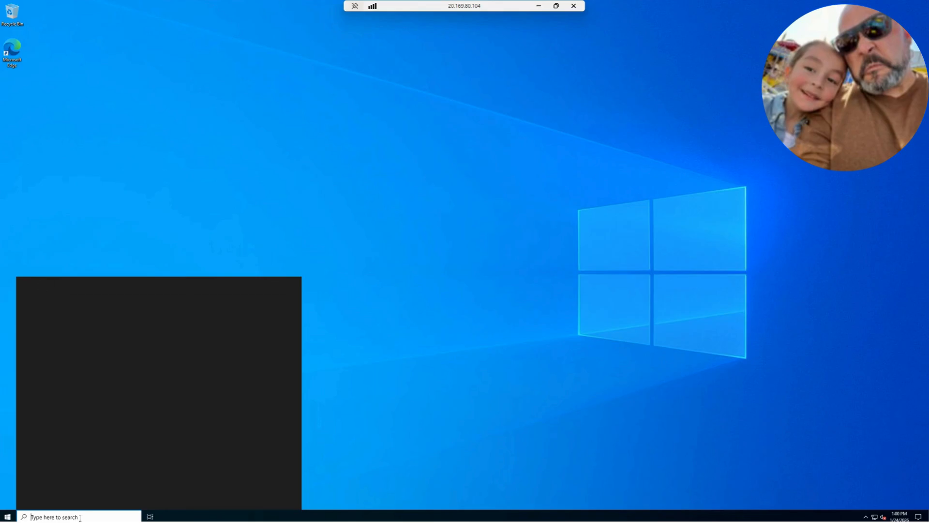
{"action": "type", "text": "cmd"}
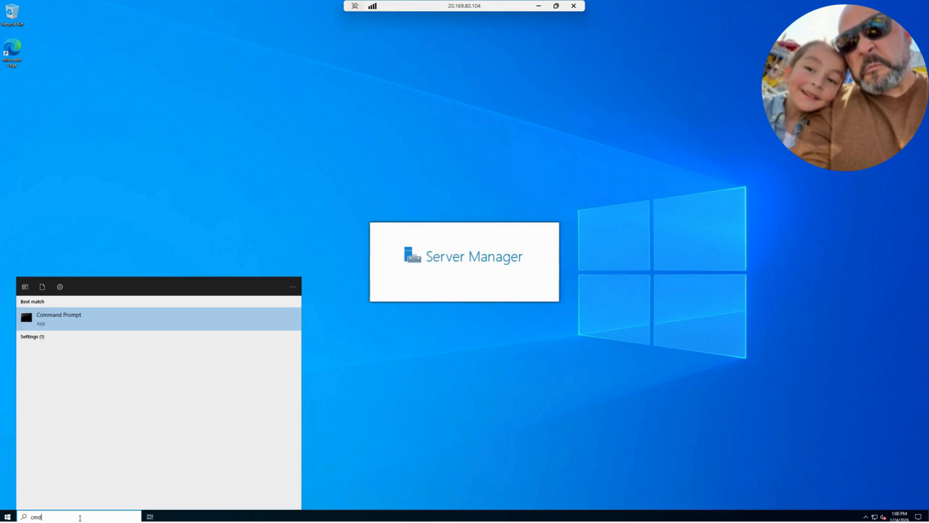
{"action": "right_click", "coordinate": [54, 317]}
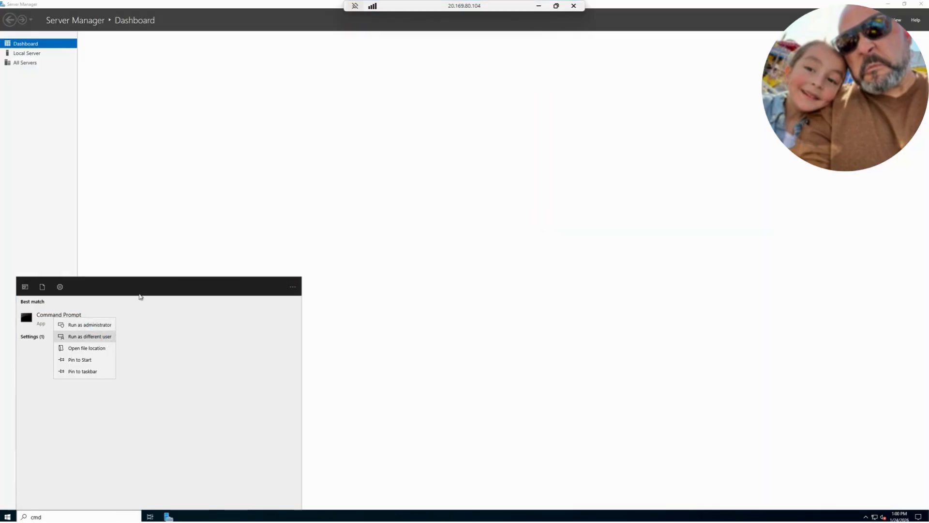
{"action": "left_click", "coordinate": [89, 325]}
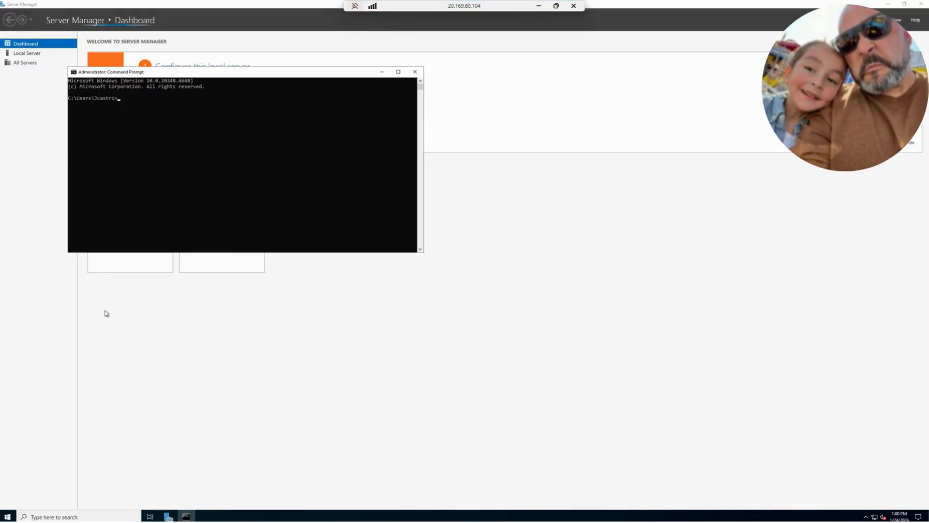
Force a Group Policy refresh with gpupdate /force and move the Command Prompt clear of the Server Manager tiles
{"action": "left_click", "coordinate": [234, 163]}
{"action": "type", "text": "gpupdate /force"}
{"action": "key", "text": "Return"}
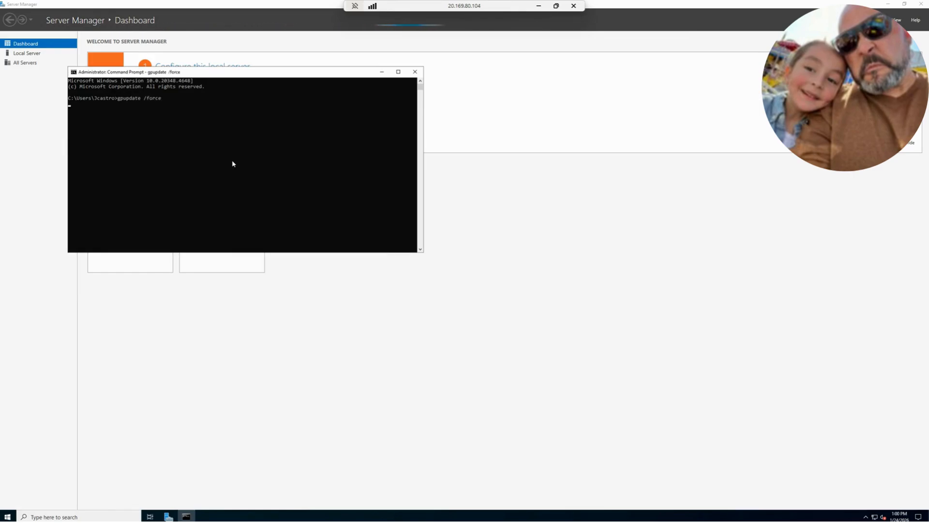
{"action": "left_click_drag", "start_coordinate": [260, 73], "coordinate": [558, 152]}
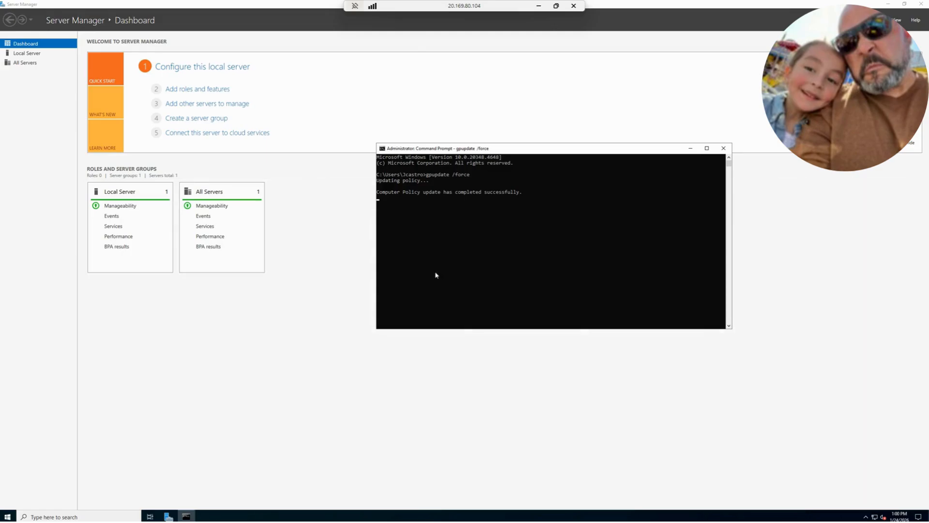
Open the Windows update history on DC4-AZ beside the Command Prompt and expand the Definition Updates group
{"action": "left_click", "coordinate": [107, 517]}
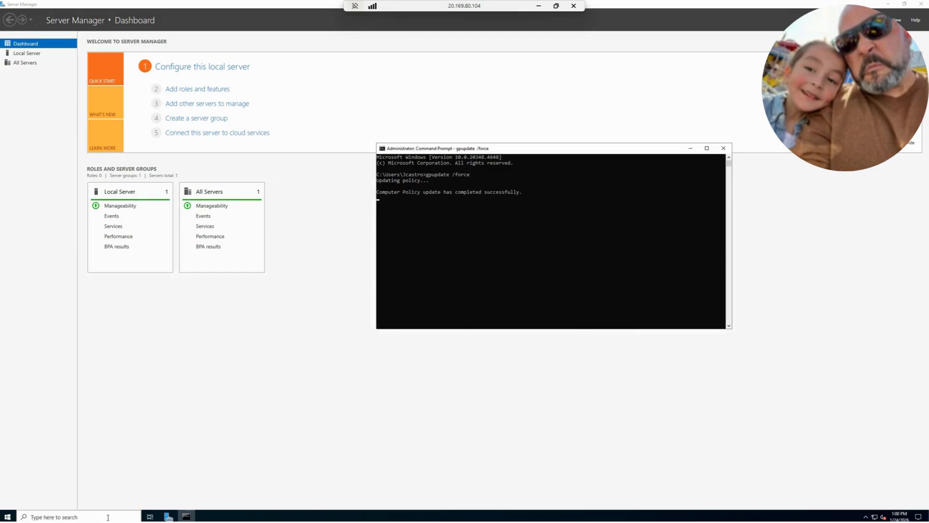
{"action": "type", "text": "win"}
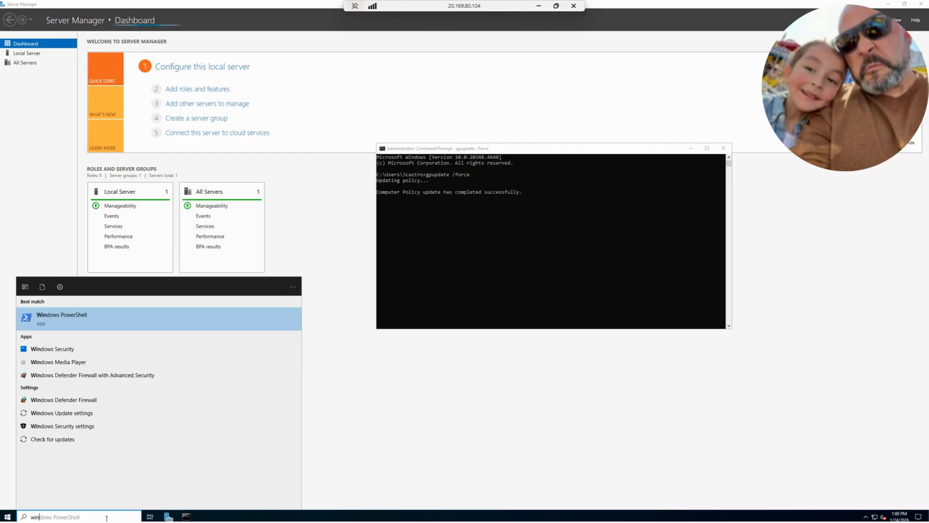
{"action": "type", "text": "dows up"}
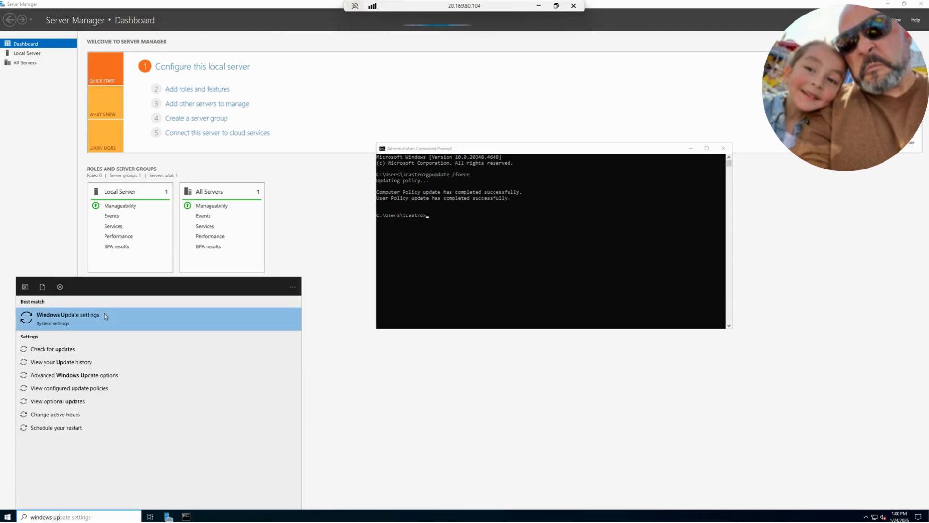
{"action": "left_click", "coordinate": [77, 362]}
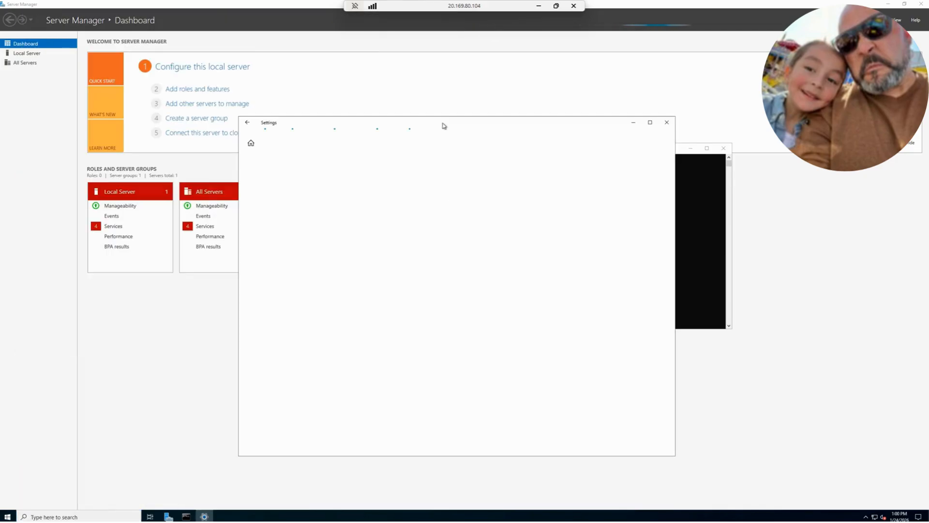
{"action": "left_click_drag", "start_coordinate": [355, 106], "coordinate": [350, 104]}
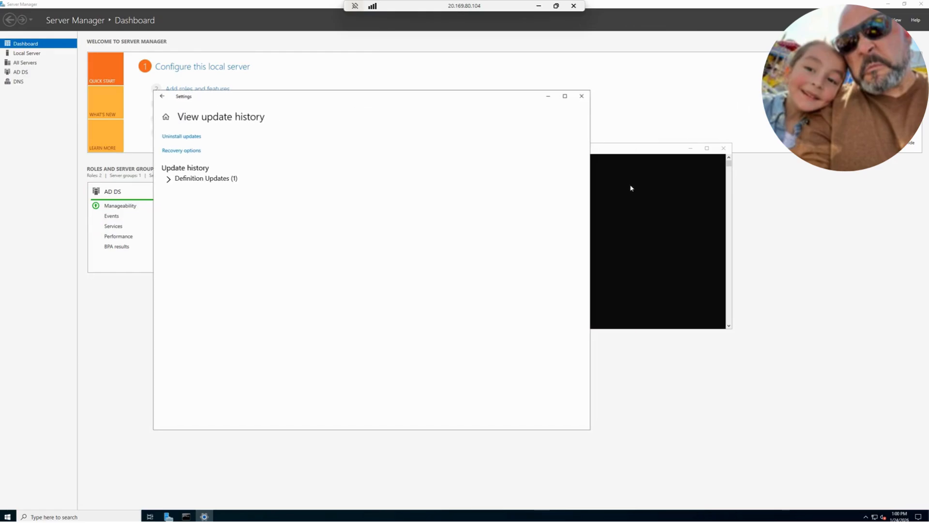
{"action": "left_click_drag", "start_coordinate": [631, 152], "coordinate": [679, 151]}
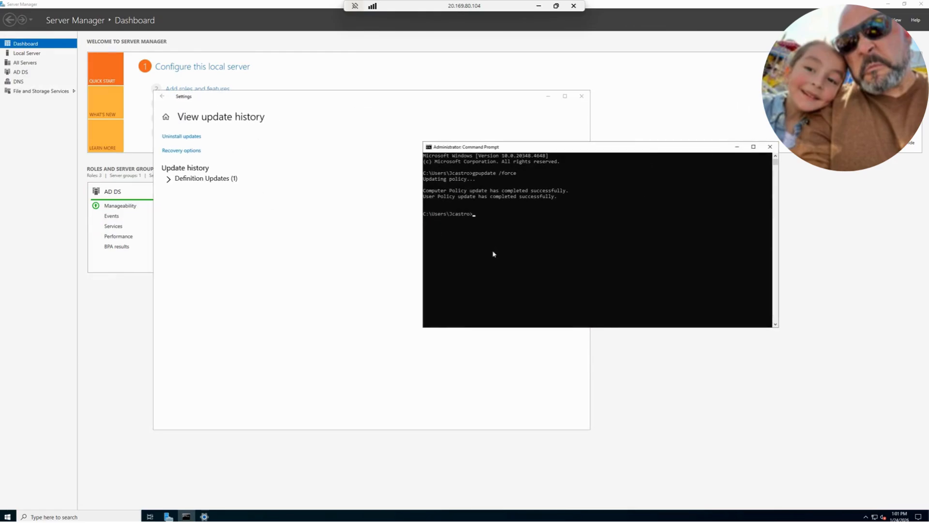
{"action": "left_click", "coordinate": [193, 178]}
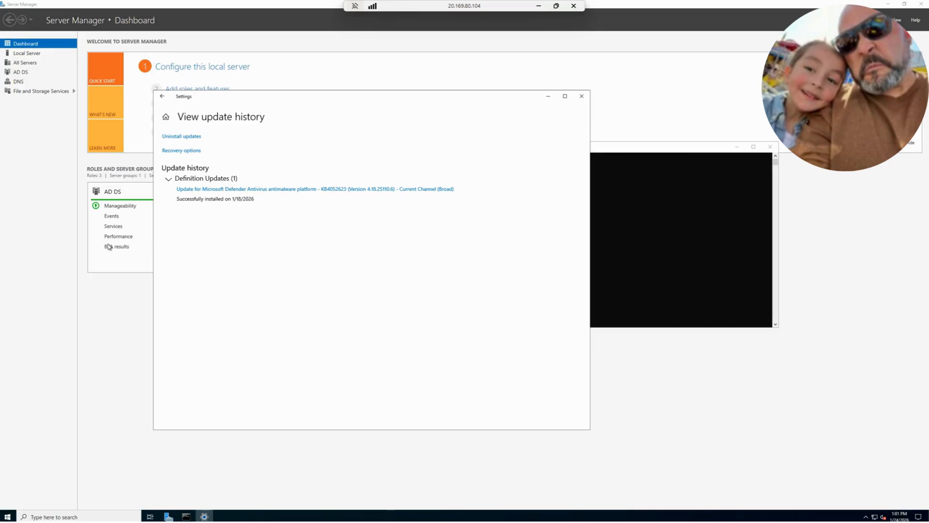
Open the Windows Update settings page on DC4-AZ to view its available updates
{"action": "left_click", "coordinate": [110, 516]}
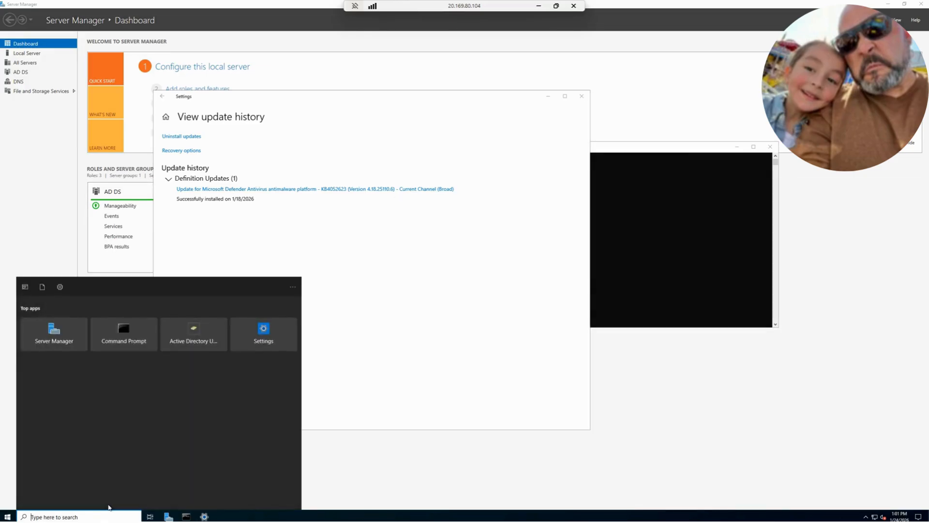
{"action": "type", "text": "win"}
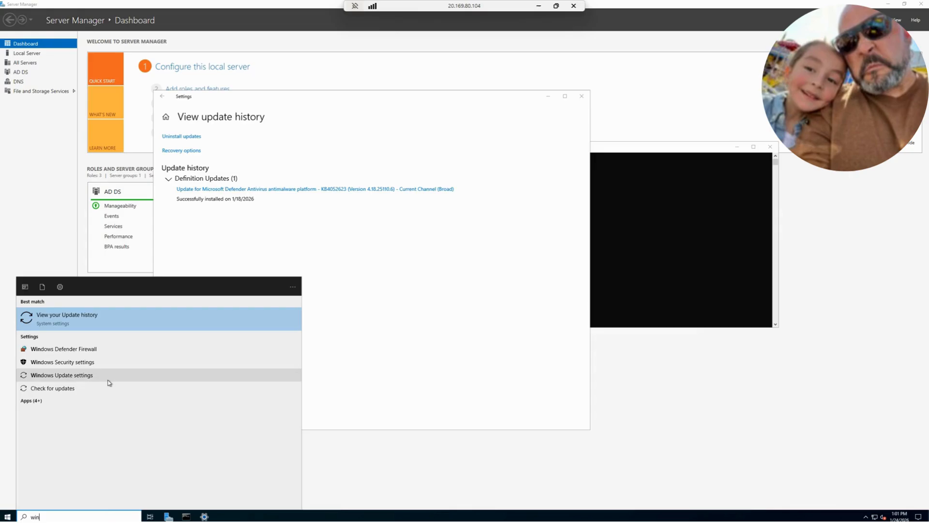
{"action": "left_click", "coordinate": [79, 375]}
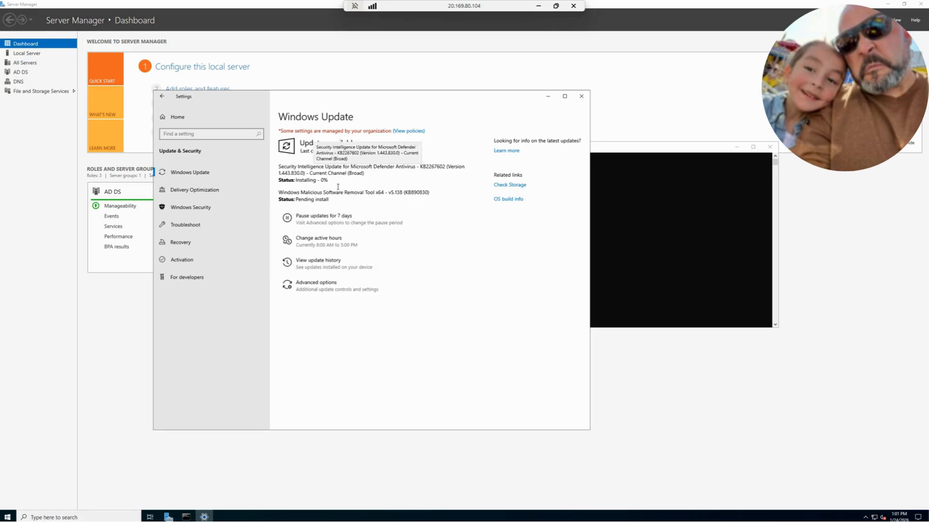
Bring the Command Prompt forward, check the end of the OneNote notes, and return to the Windows Update page
{"action": "left_click", "coordinate": [690, 156]}
{"action": "left_click_drag", "start_coordinate": [620, 155], "coordinate": [692, 154]}
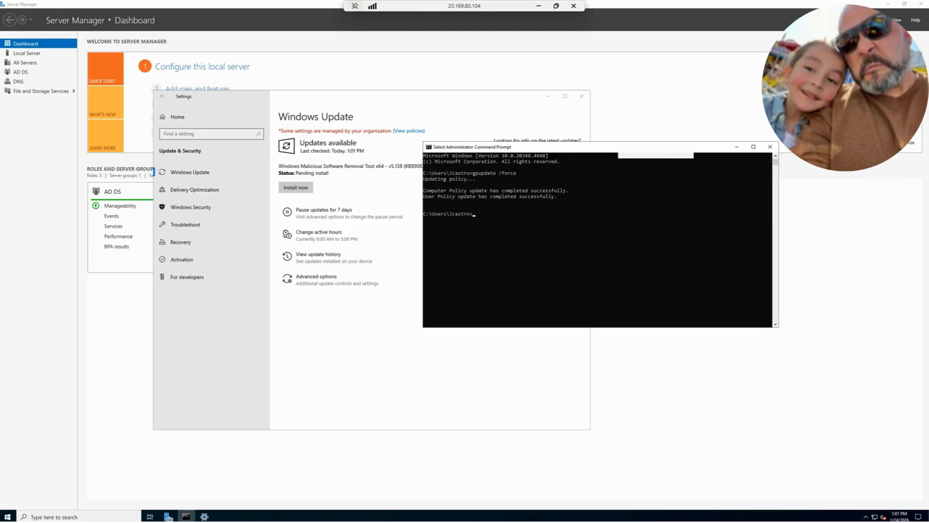
{"action": "key", "text": "alt+Tab"}
{"action": "scroll", "coordinate": [655, 226], "scroll_direction": "down", "scroll_amount": 5}
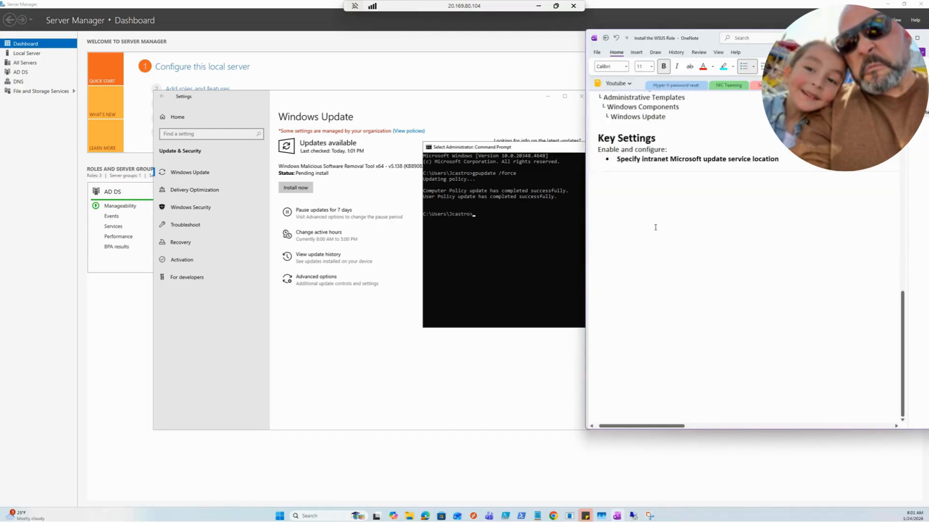
{"action": "left_click", "coordinate": [318, 411]}
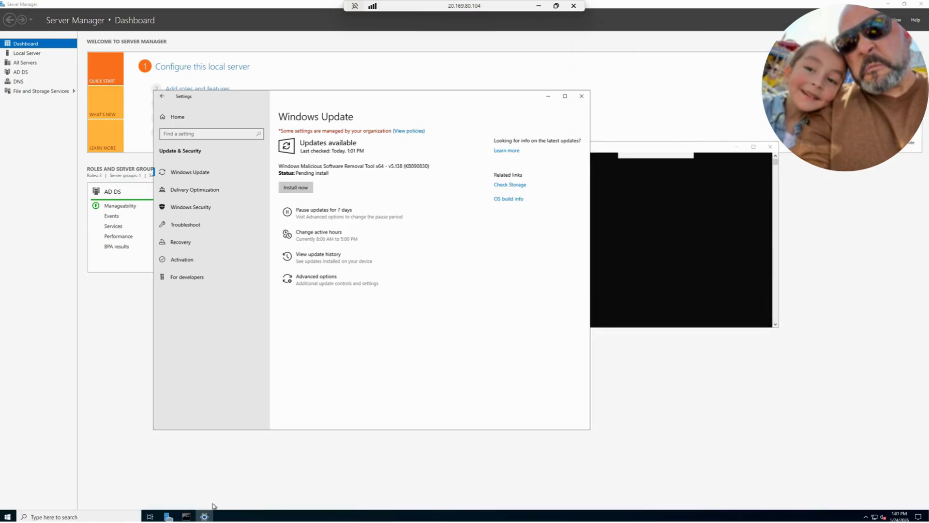